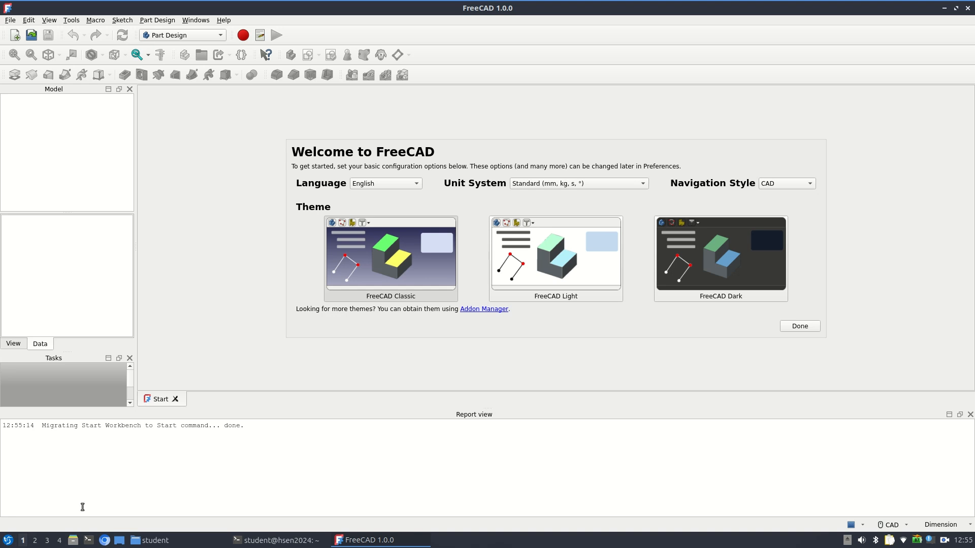
Create a new empty document and dock the Tasks panel together with the Model panel as tabs
left_click(14, 36)
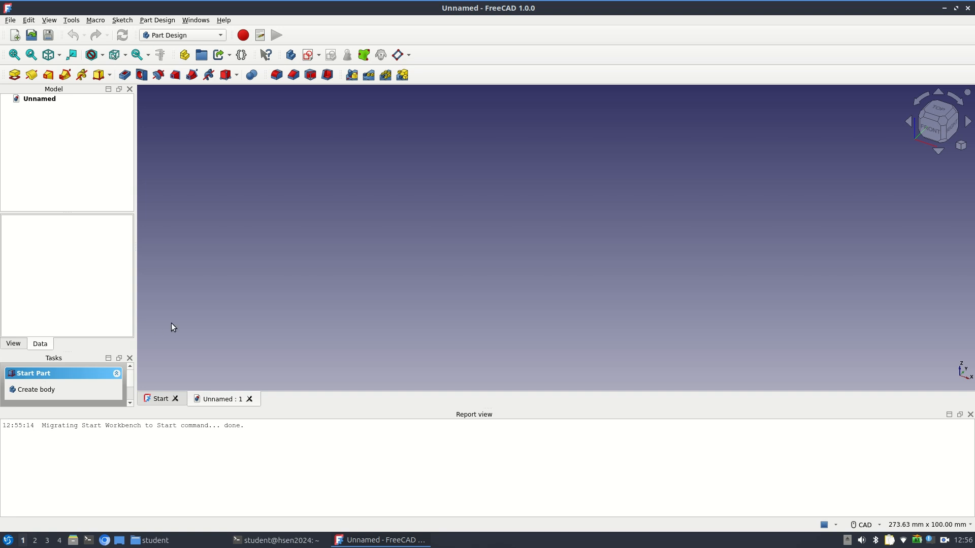
left_click(54, 376)
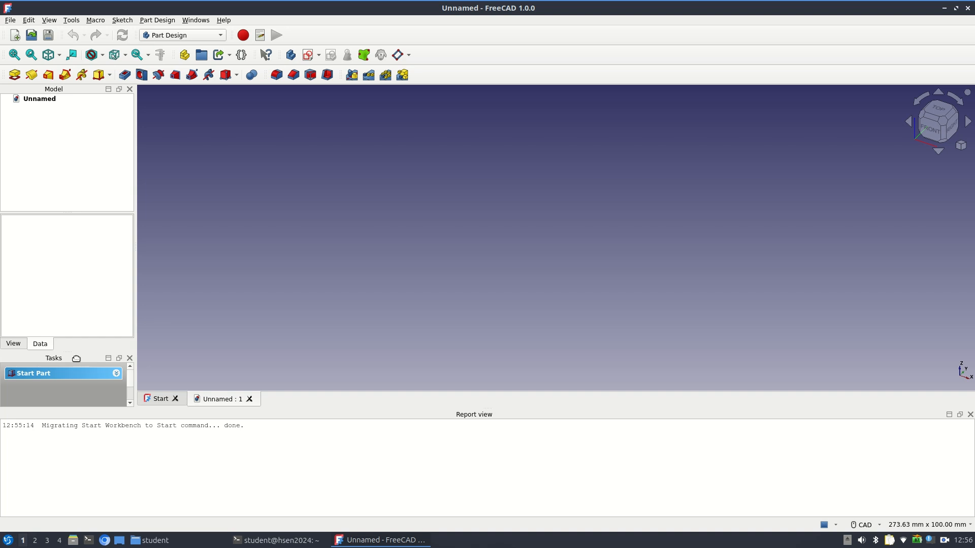
left_click_drag(77, 359, 71, 163)
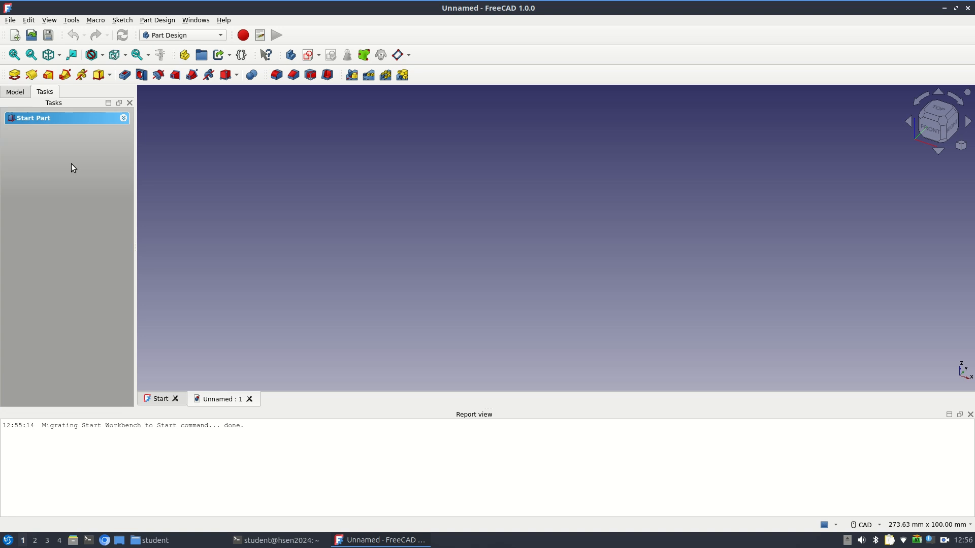
left_click(15, 95)
left_click(51, 96)
left_click(15, 95)
left_click(47, 95)
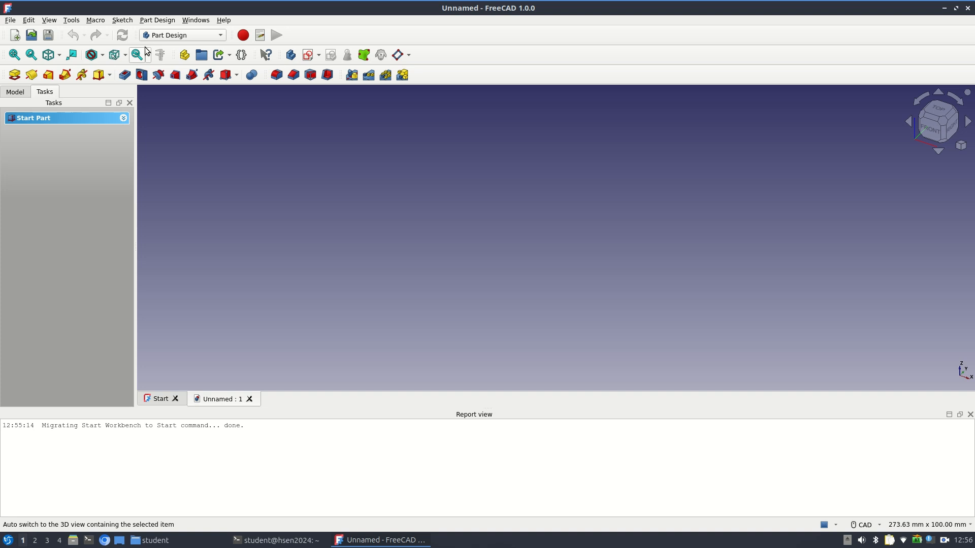
Create a new body and start a sketch on its XY-plane
left_click(291, 56)
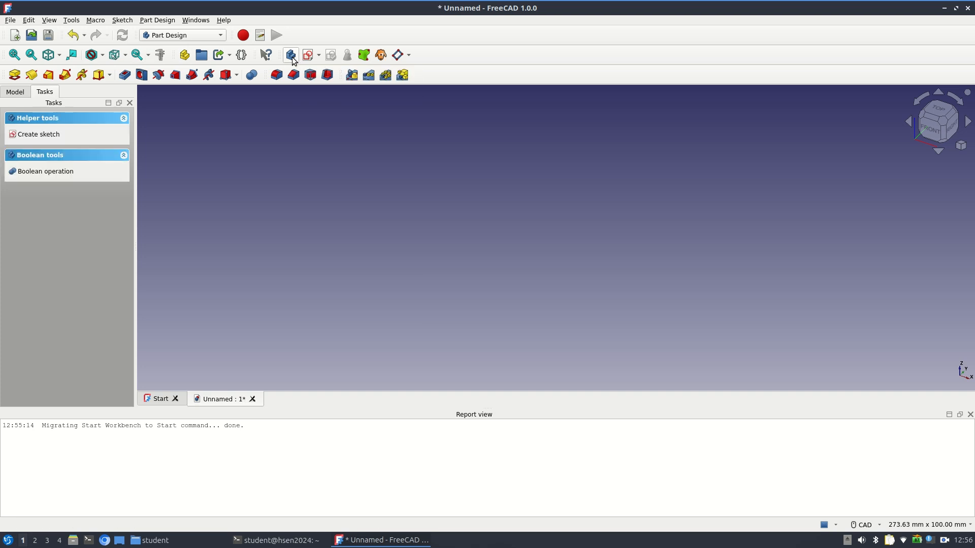
left_click(310, 60)
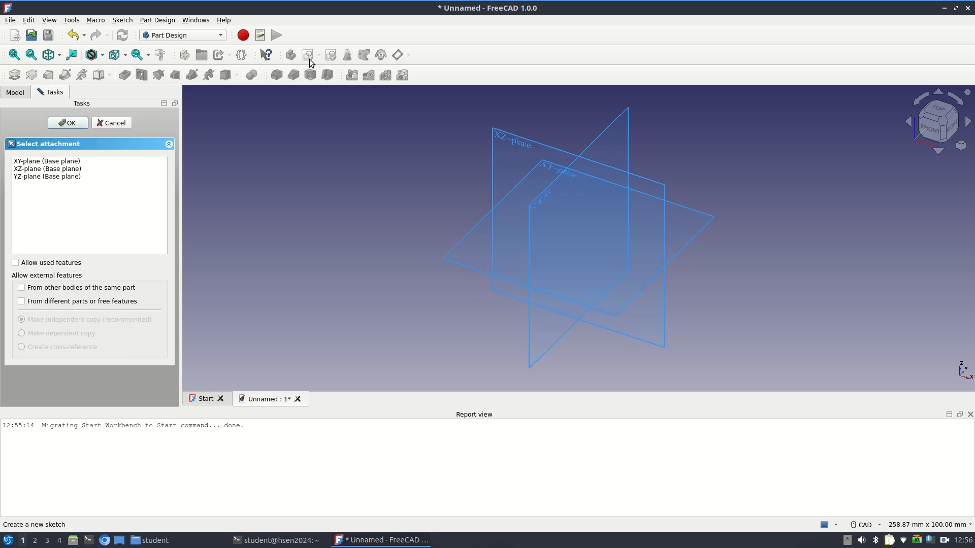
left_click(58, 162)
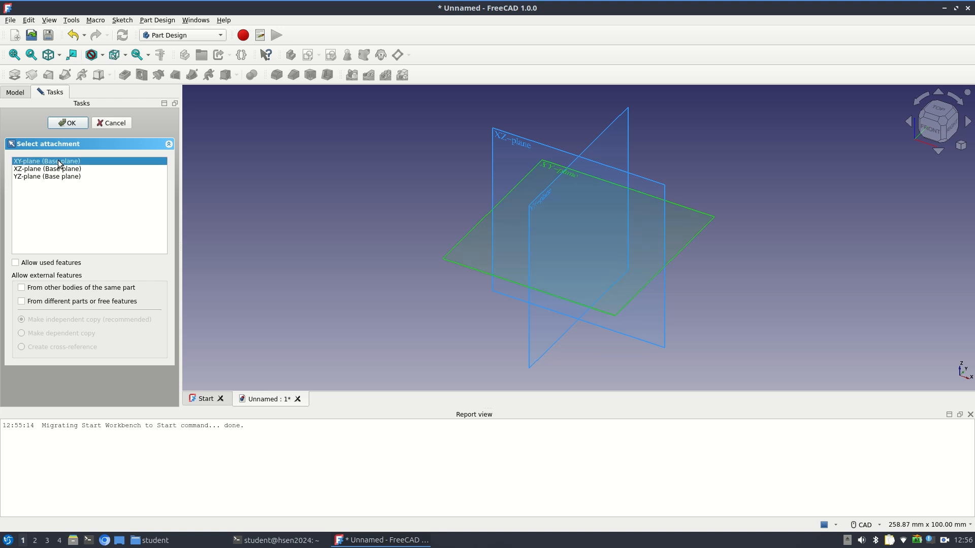
left_click(68, 122)
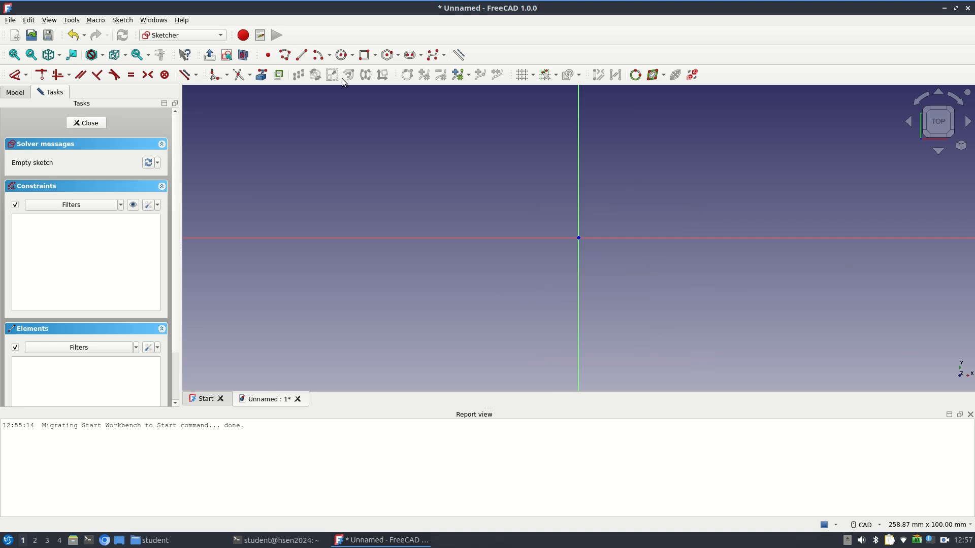
Draw a rectangle 80 mm wide and 40 mm high in the sketch
left_click(365, 54)
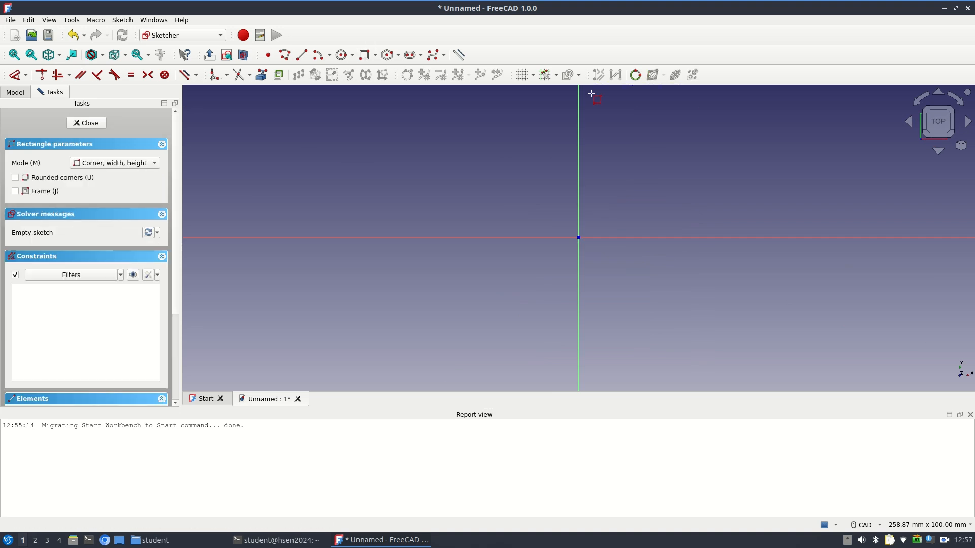
left_click(594, 121)
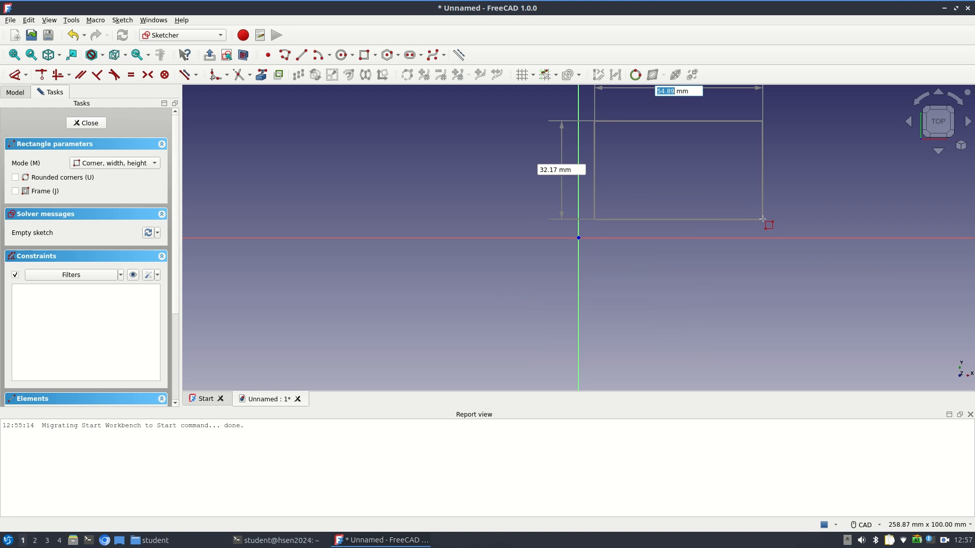
type("80")
key("Tab")
type("40")
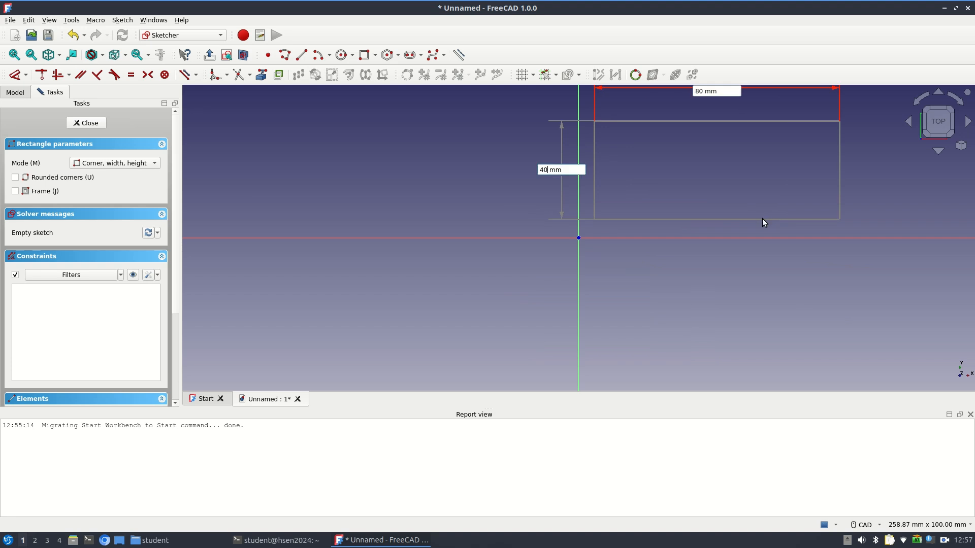
key("Return")
key("Escape")
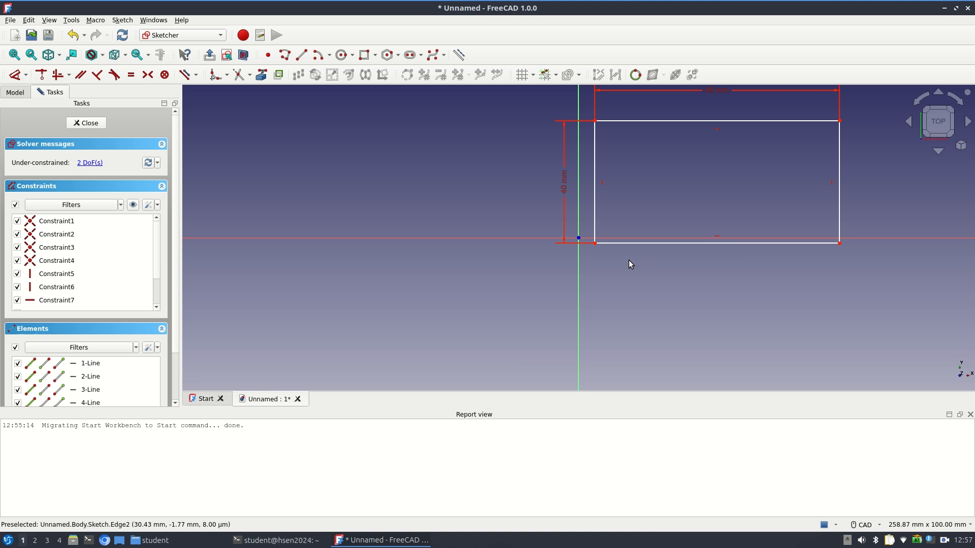
Constrain the rectangle's lower-left corner coincident with the sketch origin and close the sketch
left_click(593, 242)
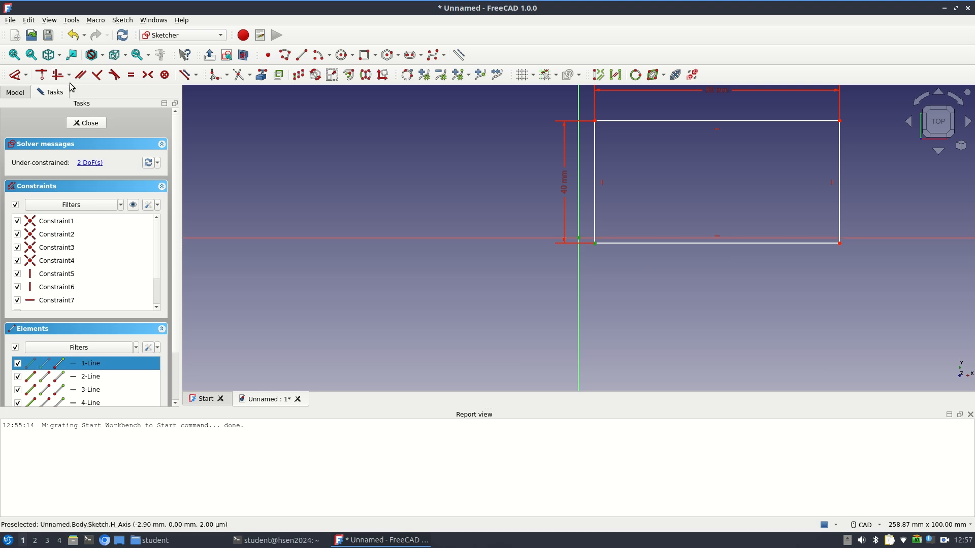
left_click(45, 73)
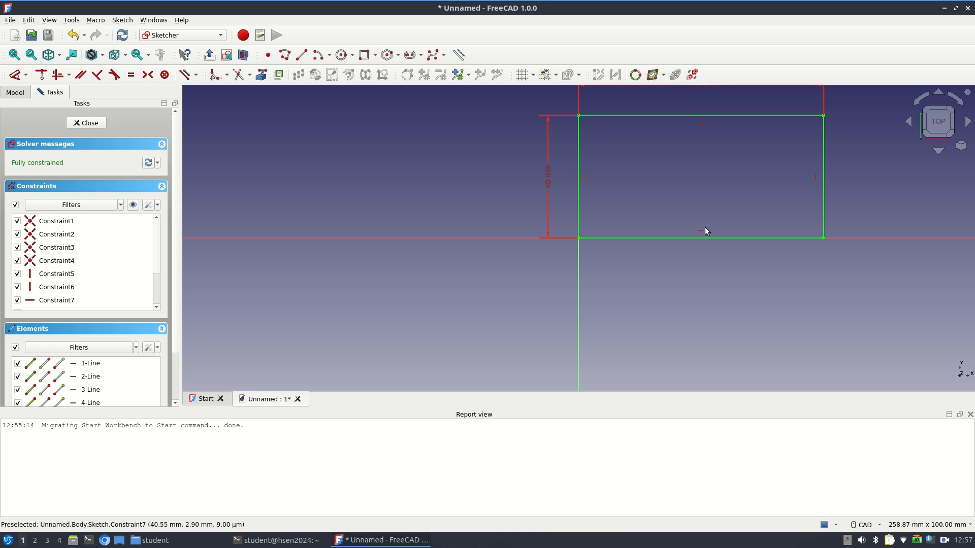
mouse_move(707, 230)
middle_mouse_down()
mouse_move(609, 272)
mouse_move(567, 305)
middle_mouse_up()
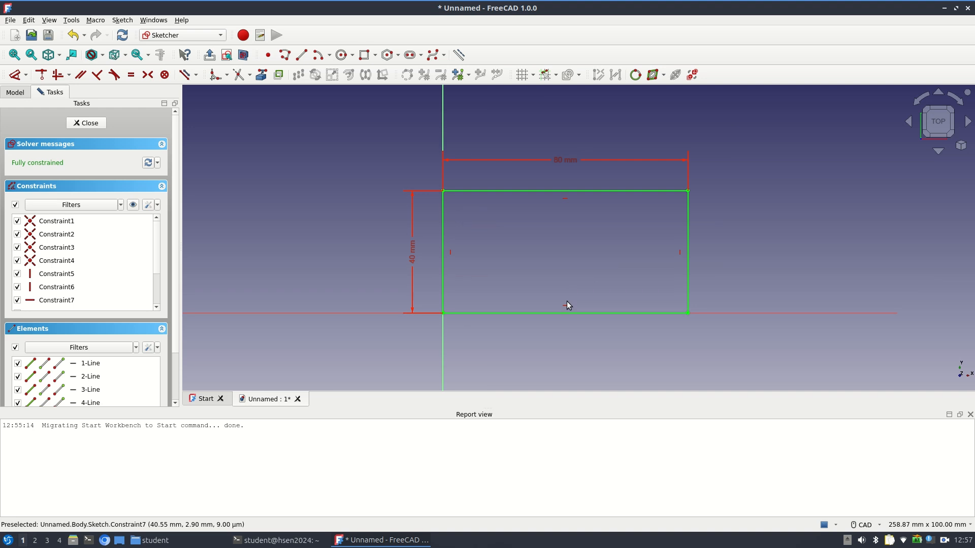
scroll(566, 300, "up", 2)
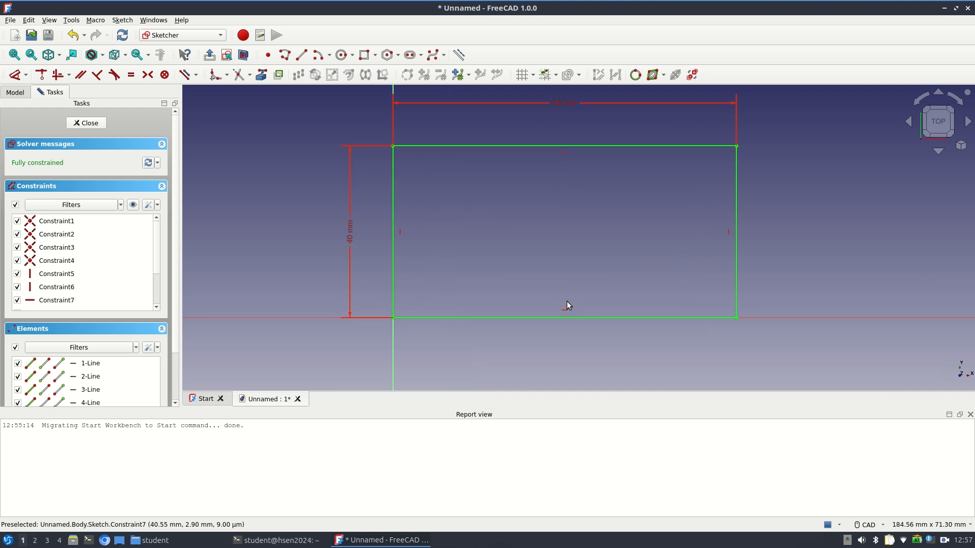
middle_click_drag(566, 301, 529, 322)
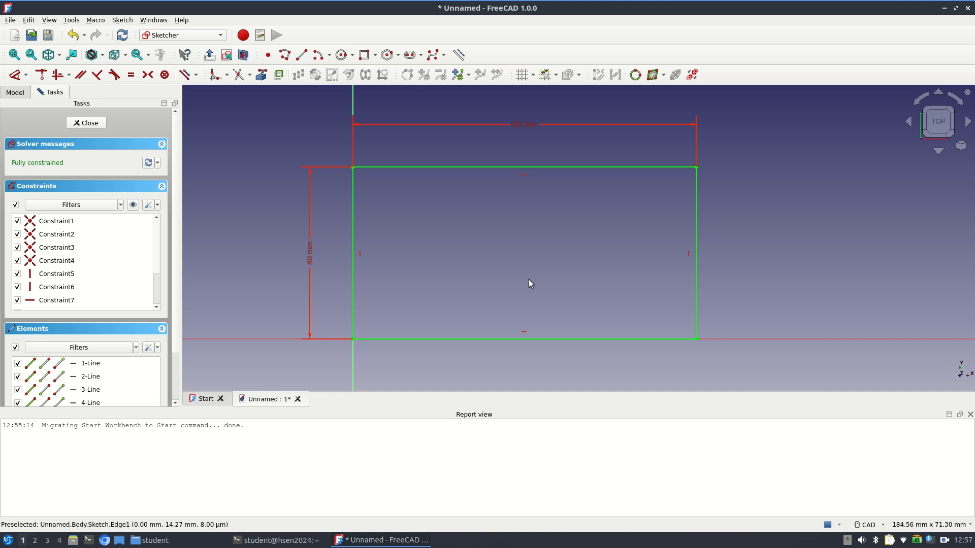
key("Escape")
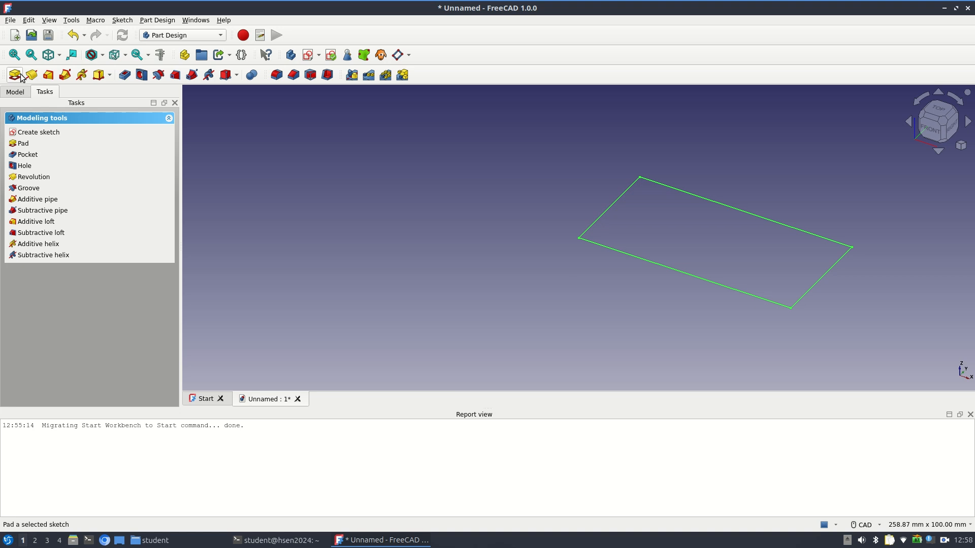
Pad the rectangle sketch to a length of 18 mm
left_click(21, 75)
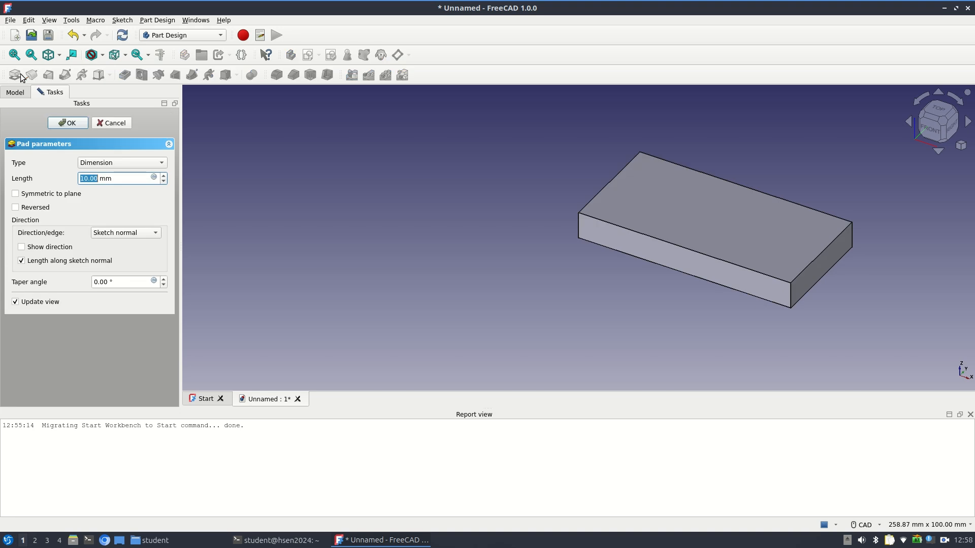
type("18")
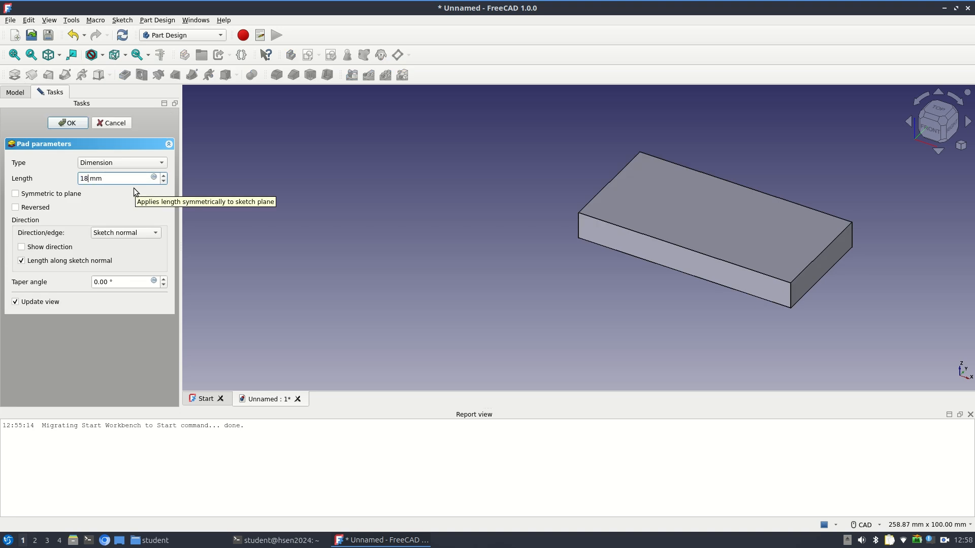
key("Return")
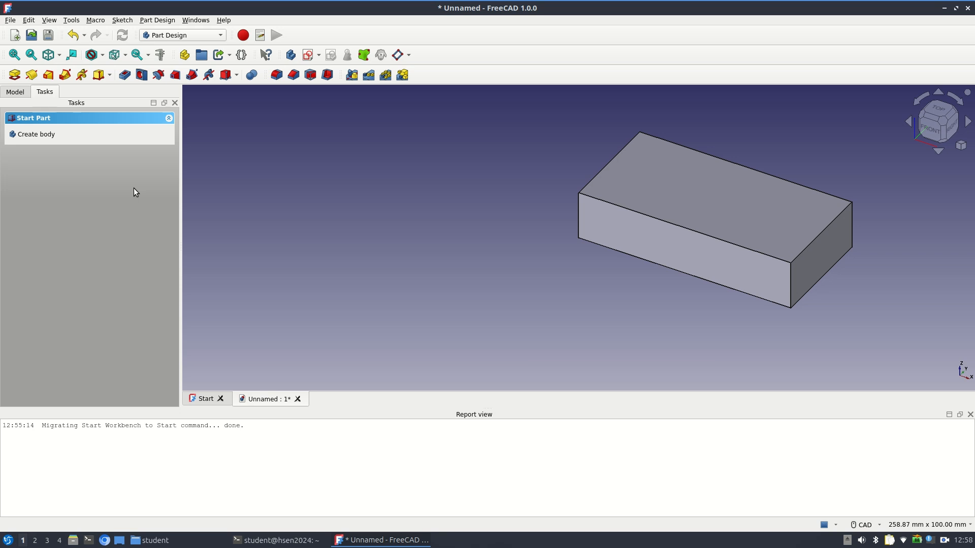
Sketch a 45 x 25 mm rectangle on the block's top face, with its upper-left corner at about (13, 31) mm, and close the sketch
left_click(668, 189)
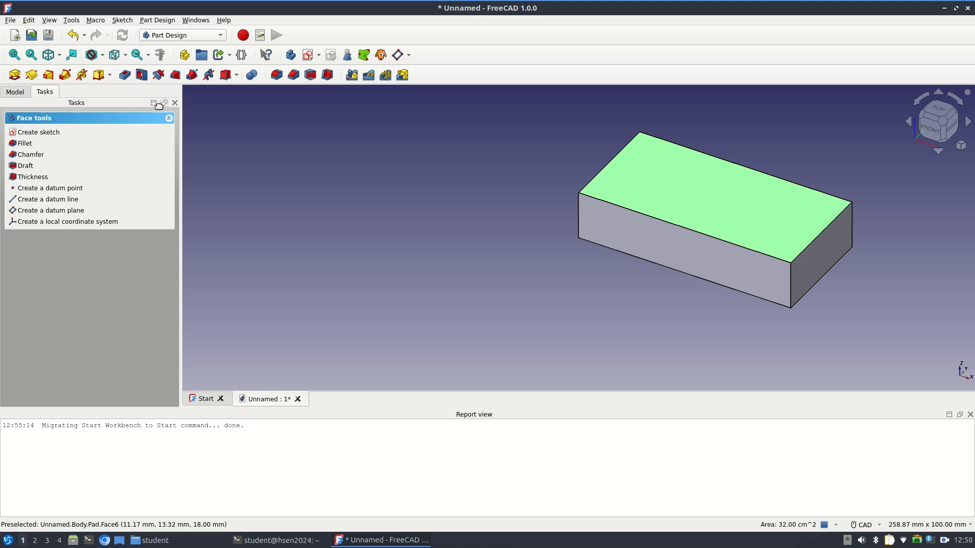
left_click(311, 56)
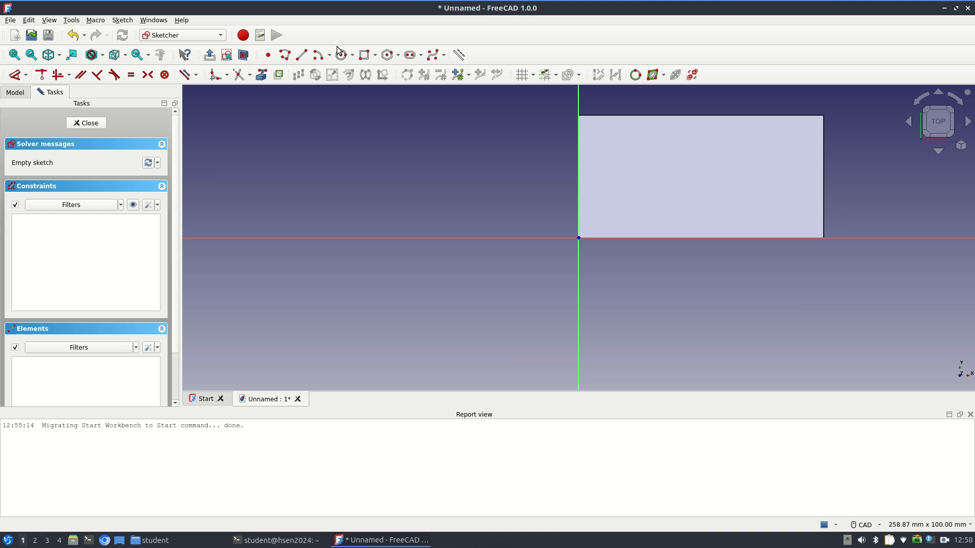
left_click(364, 54)
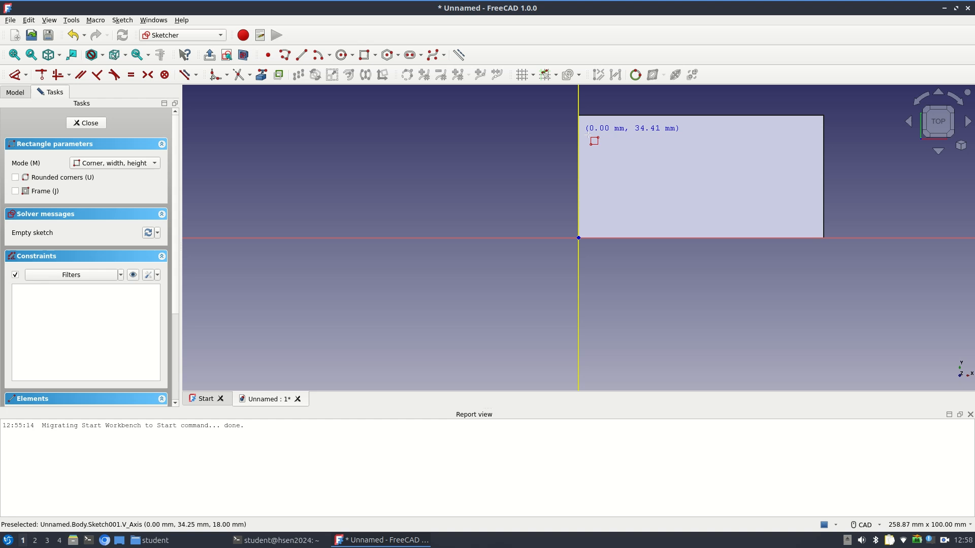
left_click(618, 143)
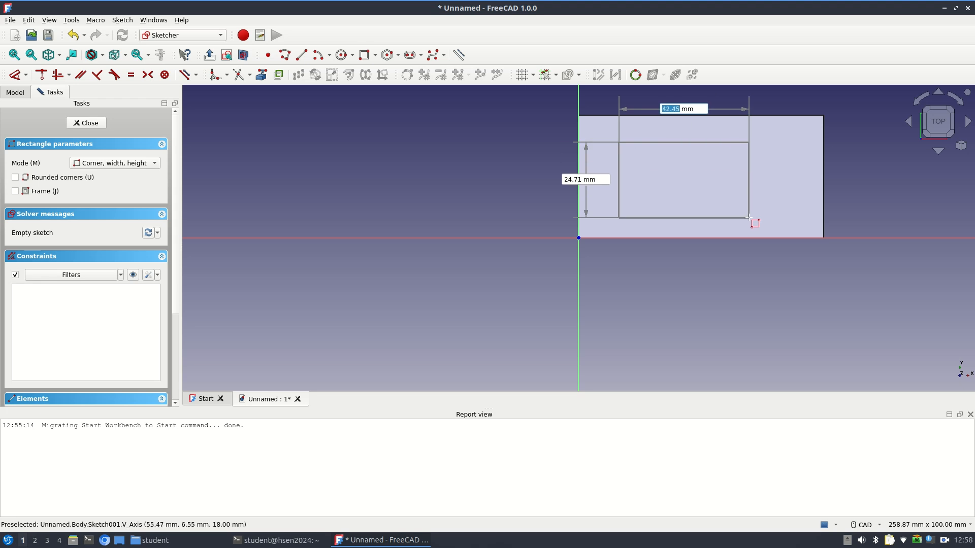
type("45")
key("Tab")
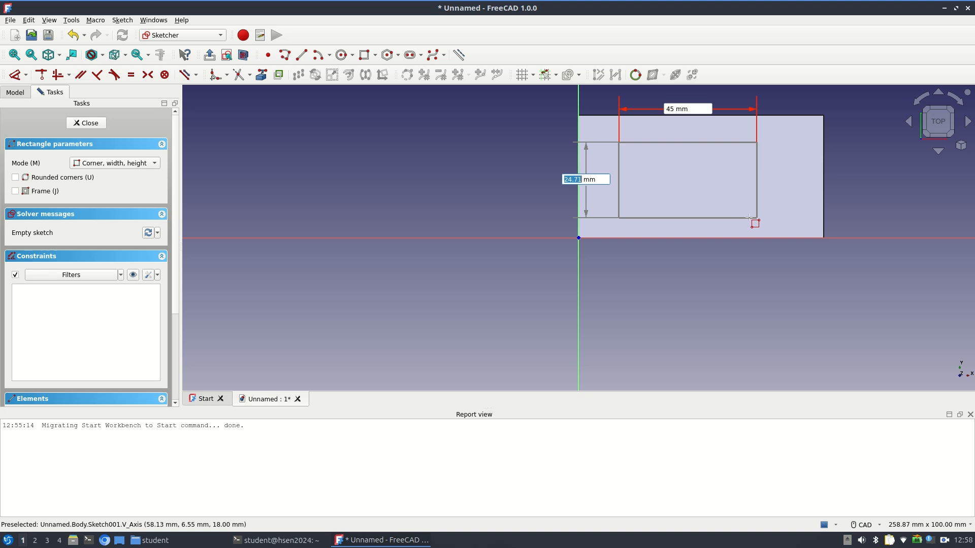
type("25")
key("Tab")
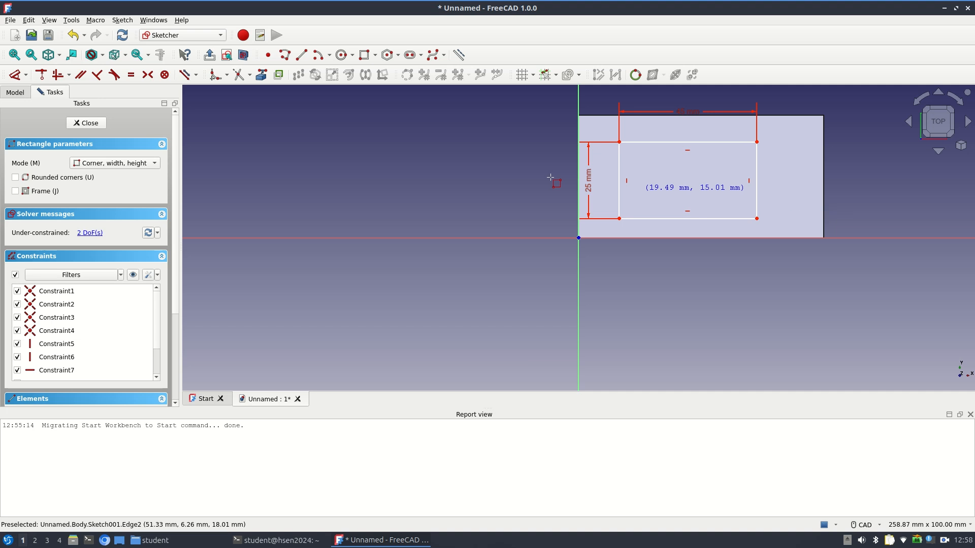
key("Escape")
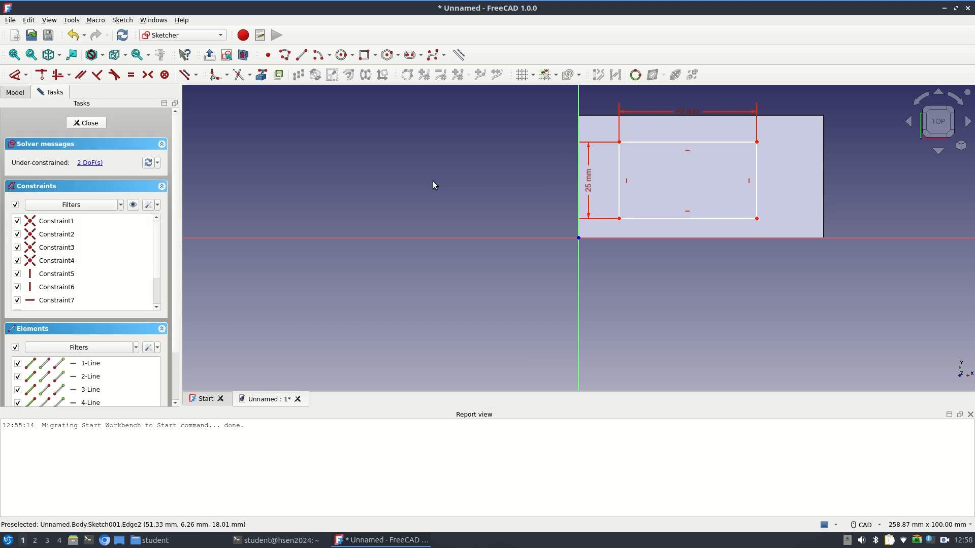
key("Escape")
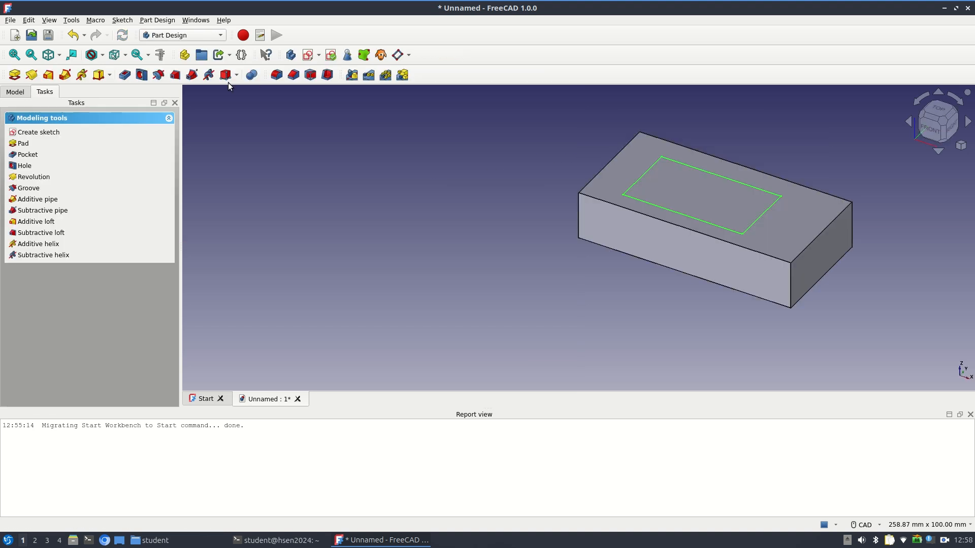
Cut a 5 mm deep pocket into the block from the rectangle sketched on the top face
left_click(127, 78)
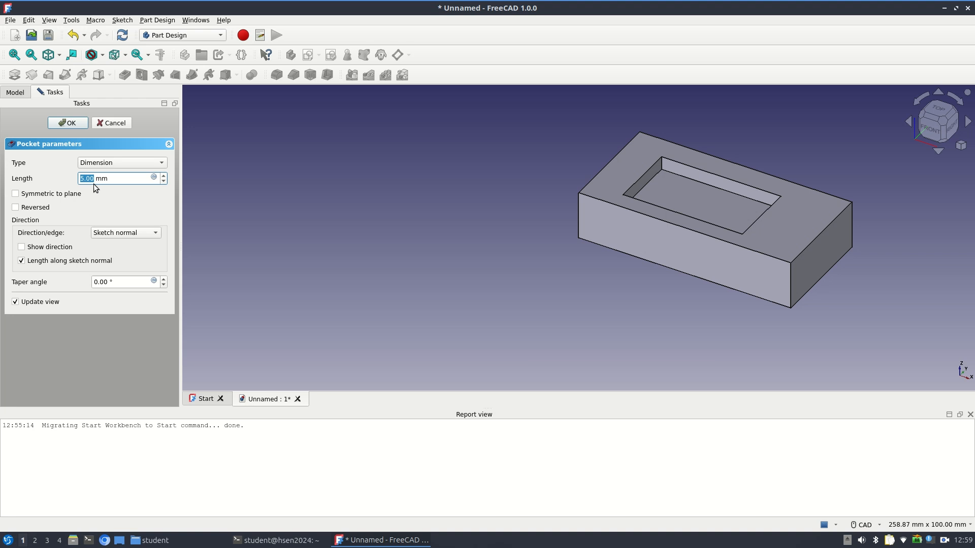
left_click(80, 126)
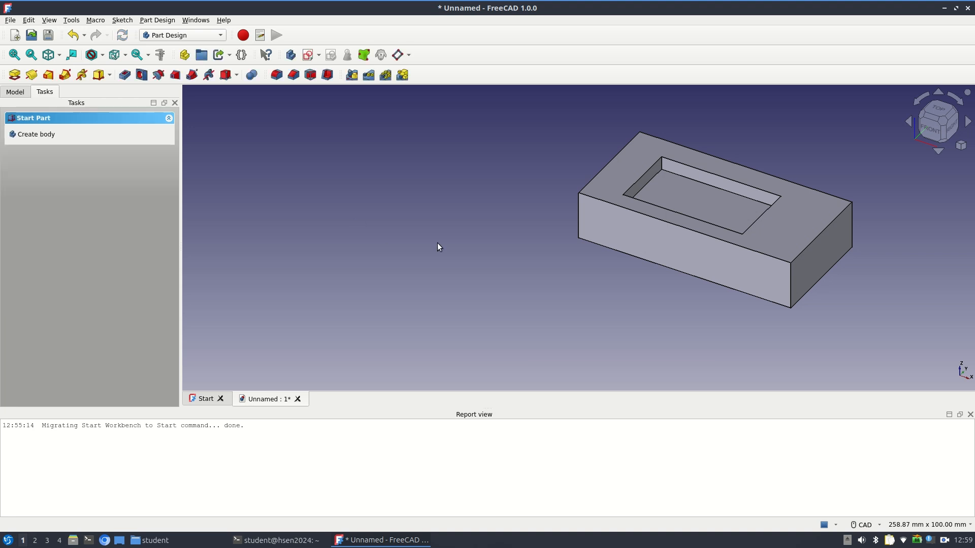
Set the unit system to Metric small parts & CNC (mm, mm/min)
middle_click_drag(675, 246, 501, 293)
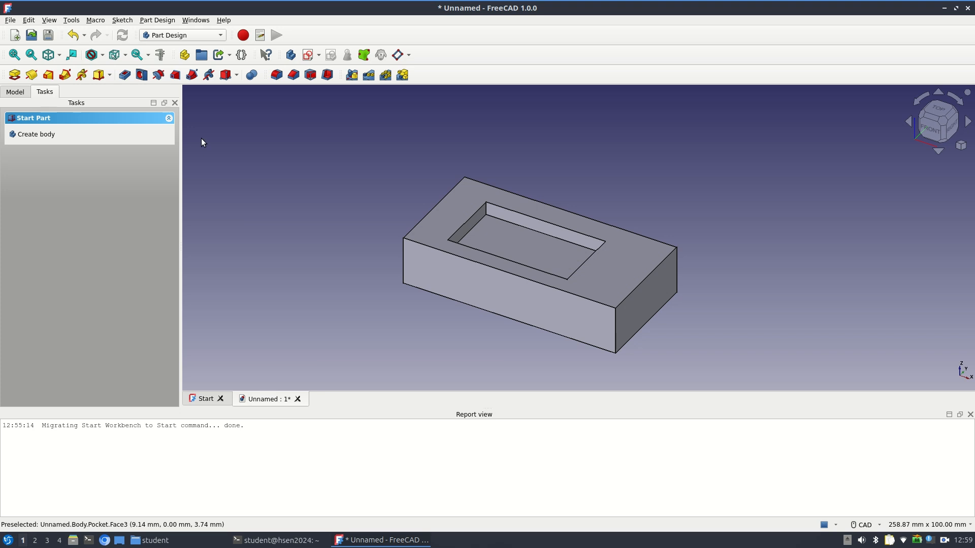
left_click(922, 525)
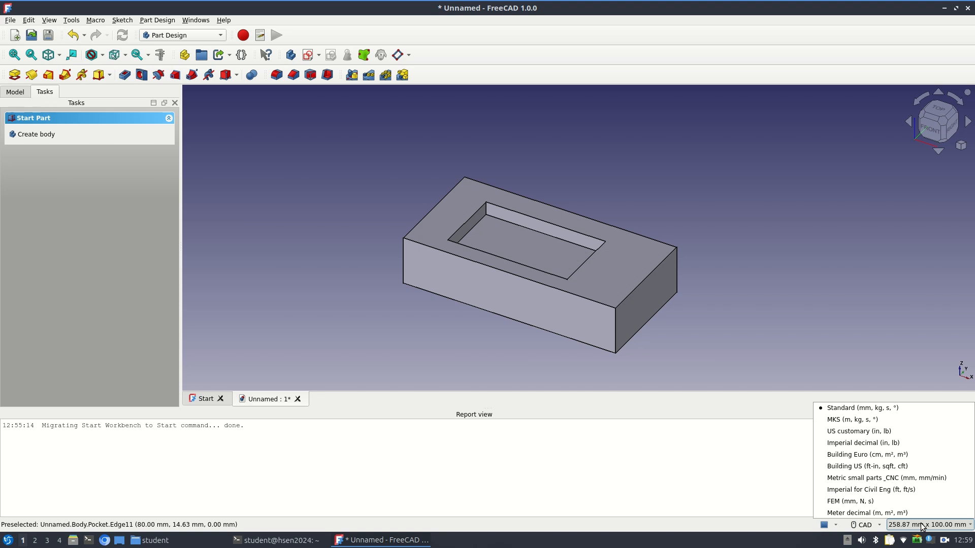
left_click(912, 478)
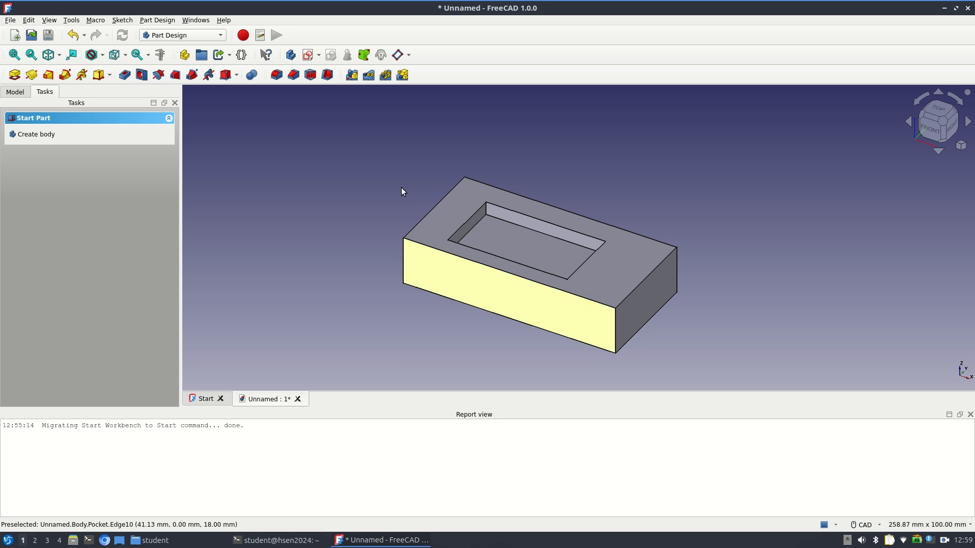
Switch to the CAM workbench and create a job from the Body model without a template
left_click(221, 35)
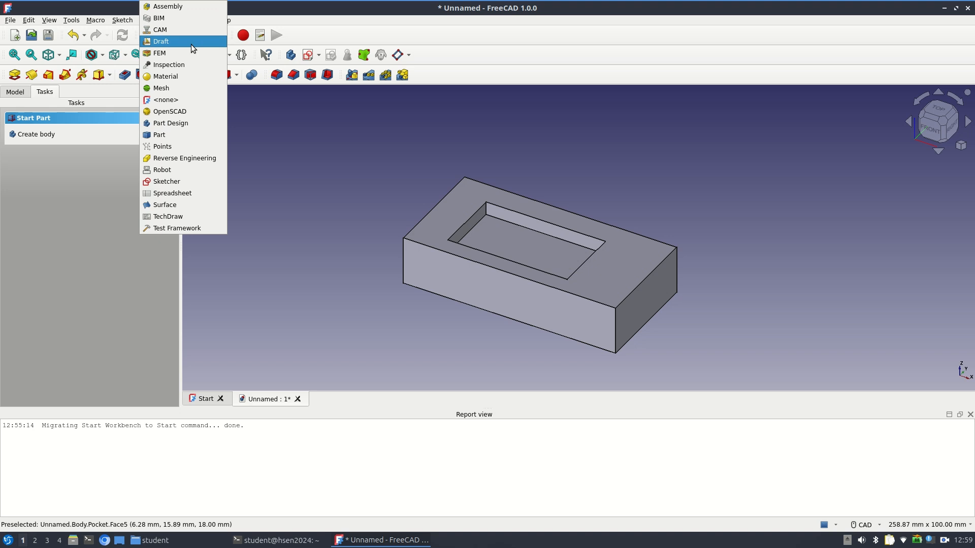
left_click(188, 29)
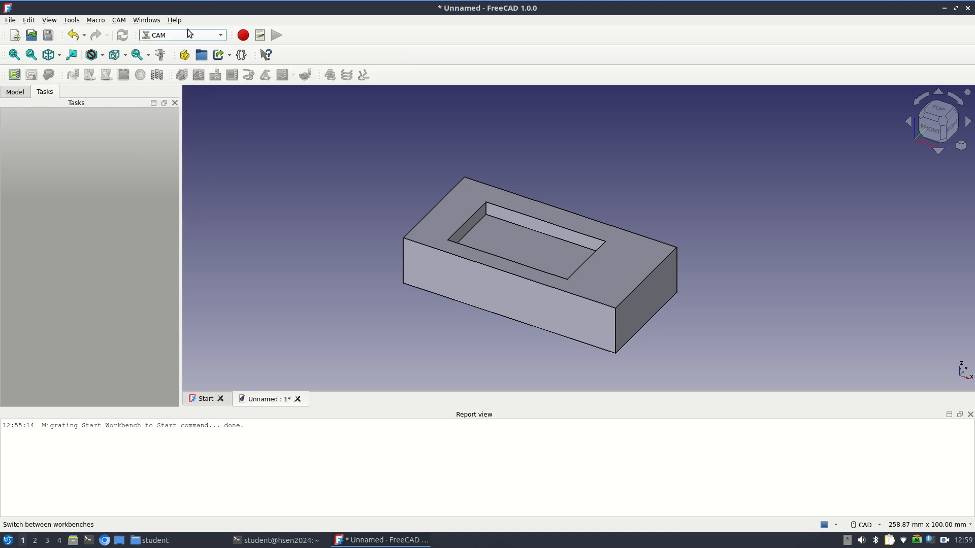
left_click(16, 93)
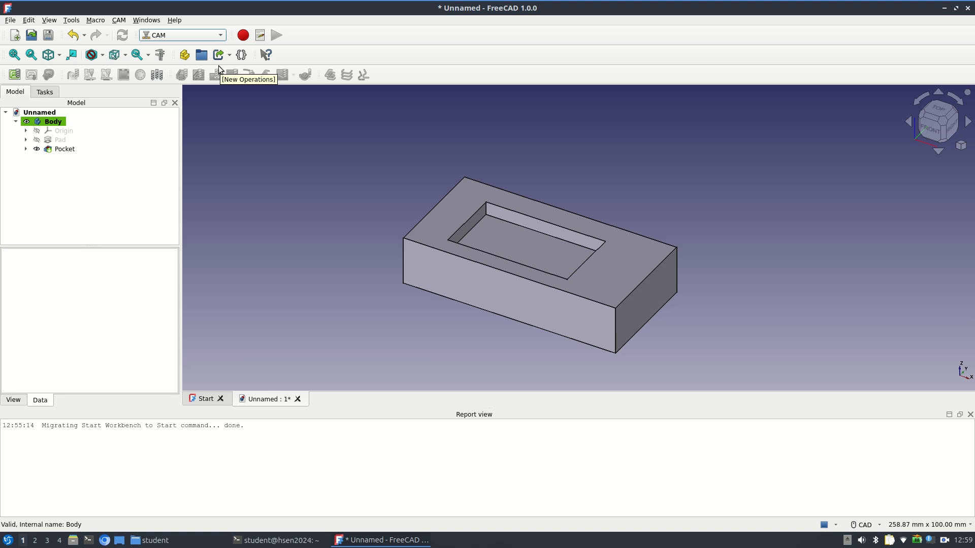
left_click(14, 76)
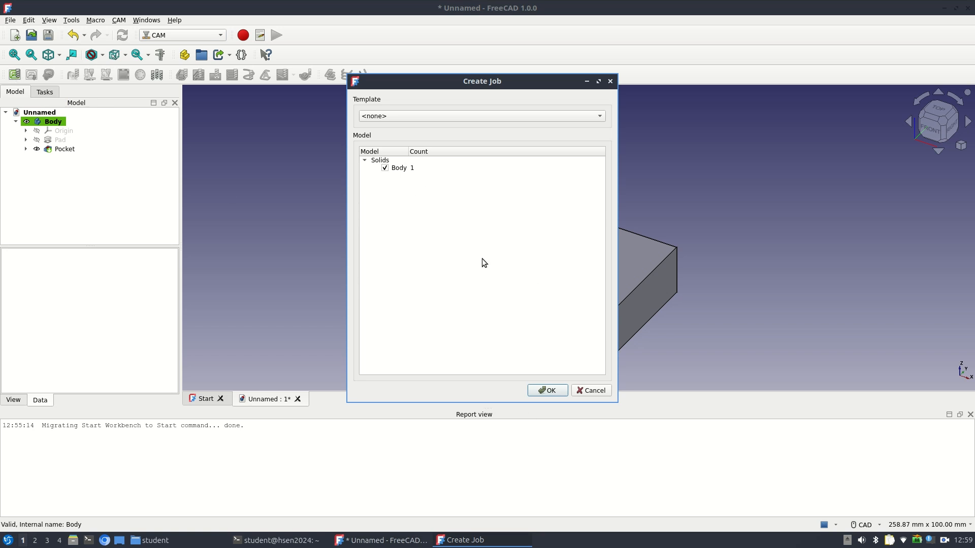
left_click(552, 391)
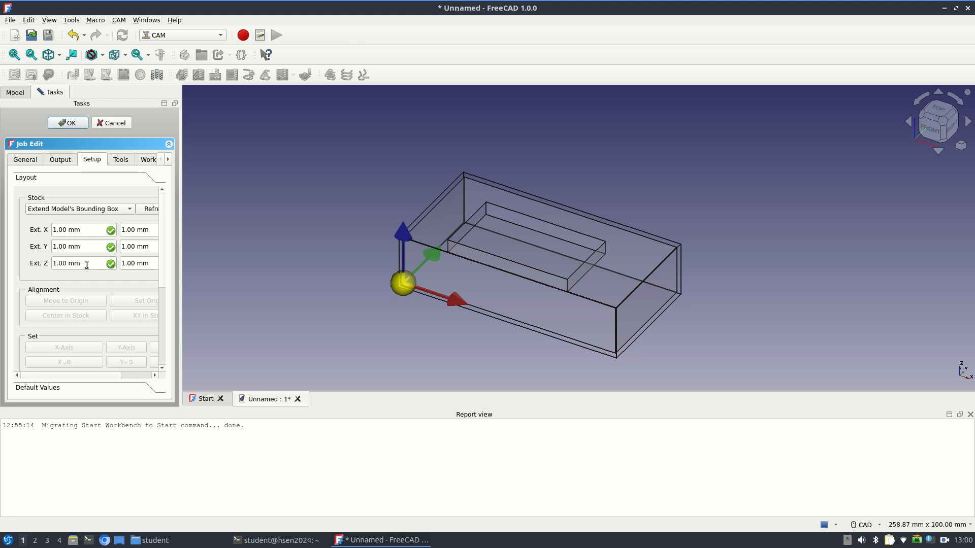
Set both Z extensions of the job's stock to 0 mm
left_click_drag(88, 264, 28, 255)
type("0")
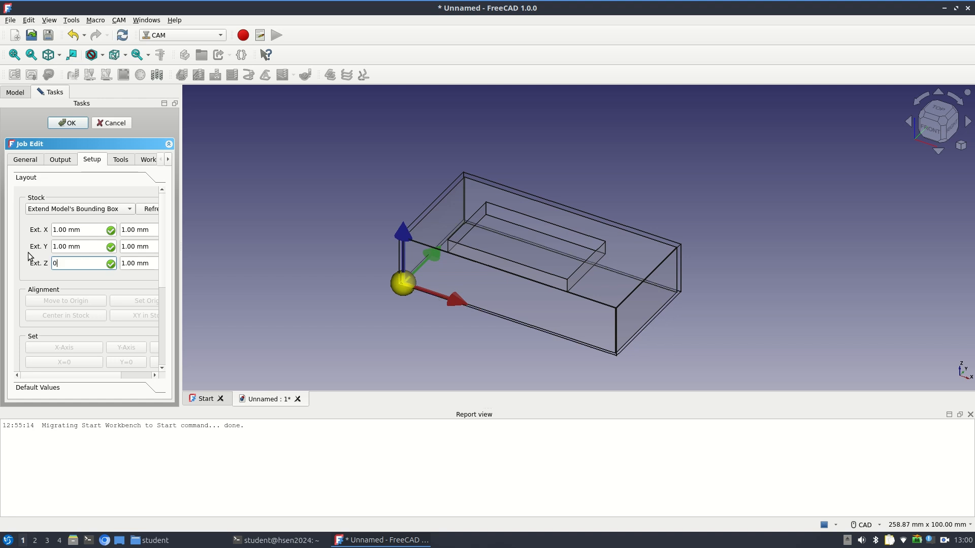
key("Tab")
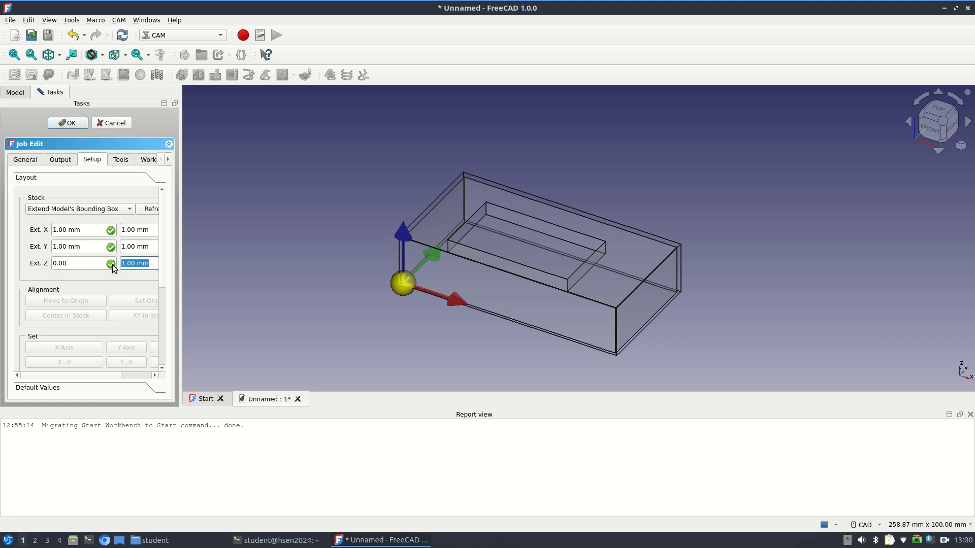
type("0")
key("Tab")
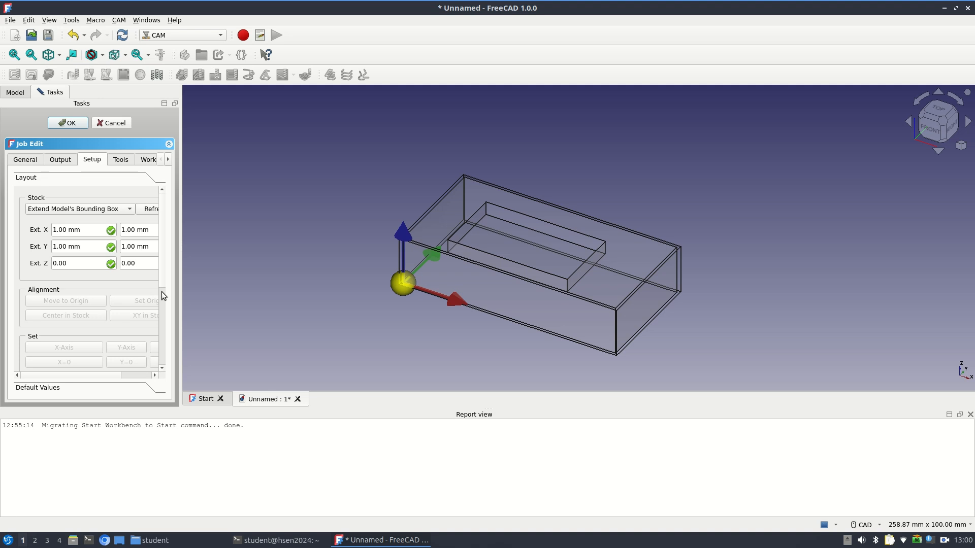
Set Z=0 at the model's top front-left corner with stock and model linked, and accept the job setup
scroll(161, 278, "down", 1)
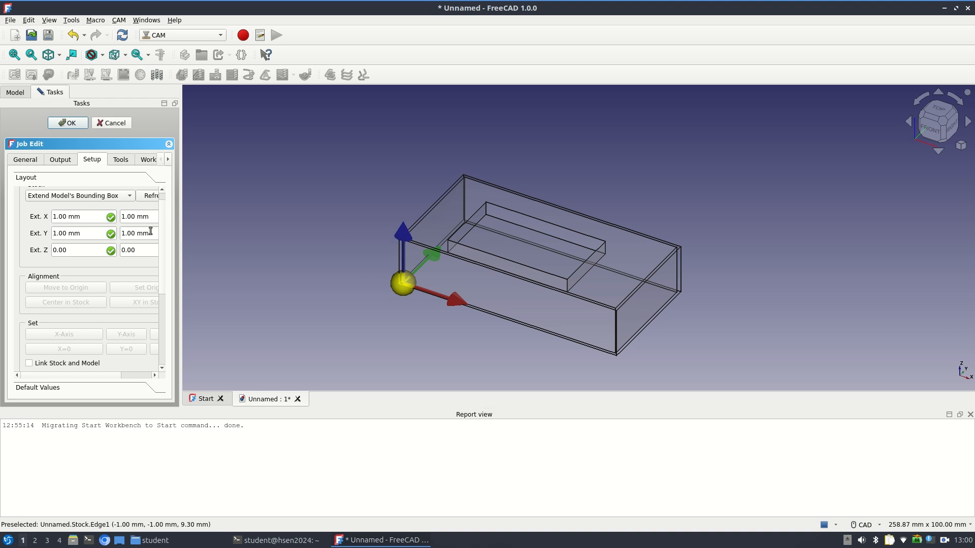
left_click_drag(163, 227, 161, 285)
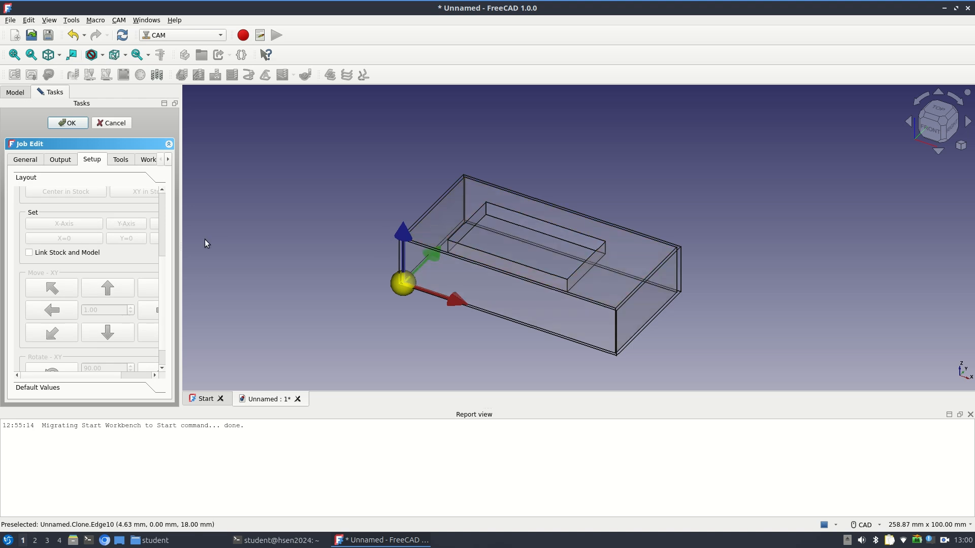
key("ctrl+b")
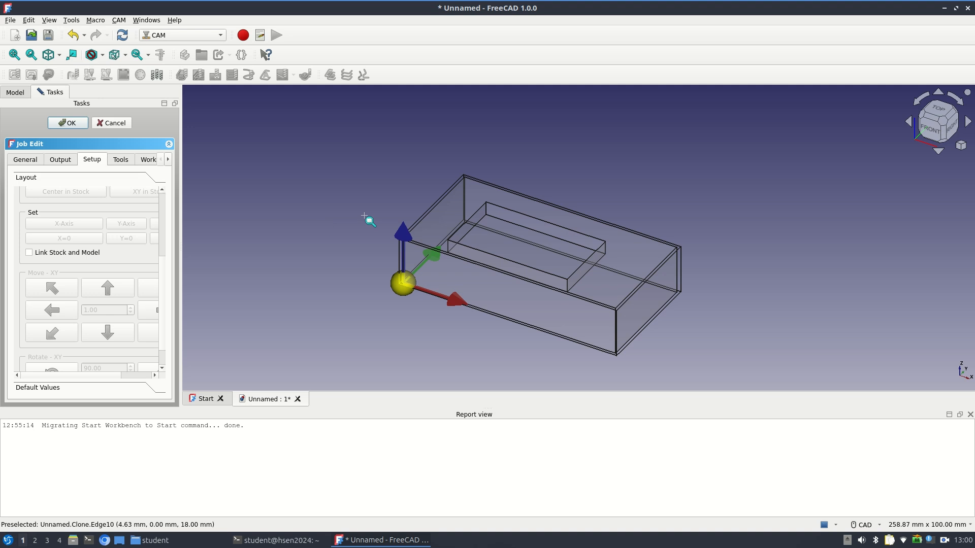
left_click_drag(351, 199, 452, 265)
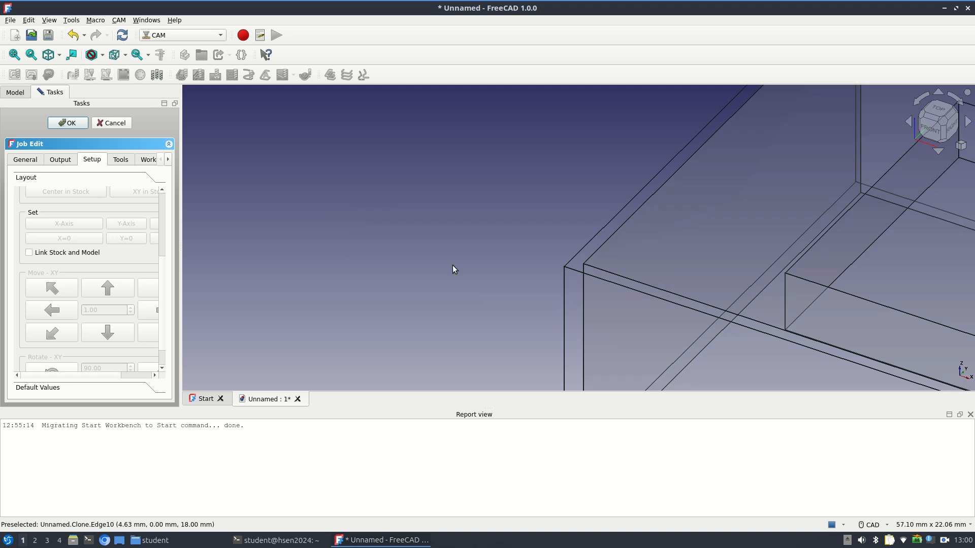
left_click(584, 263)
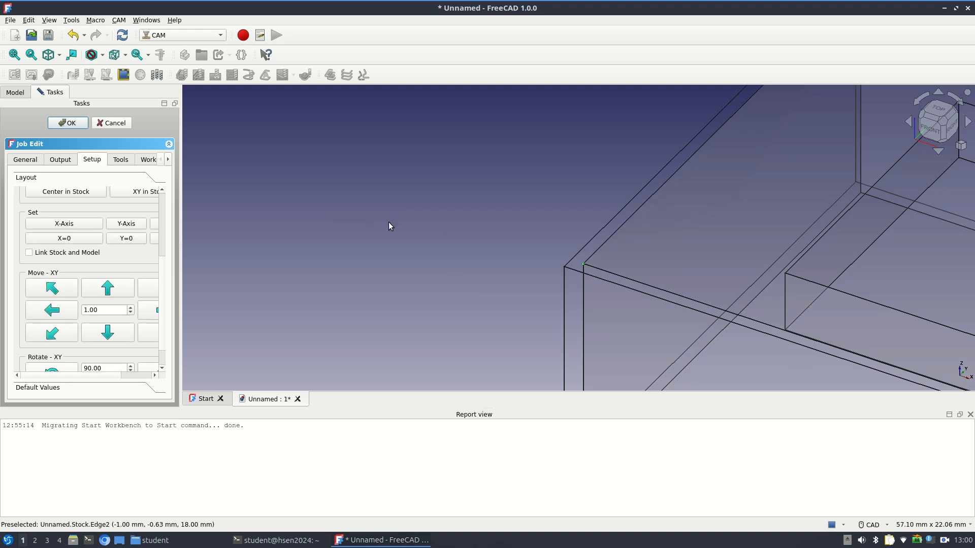
left_click(29, 253)
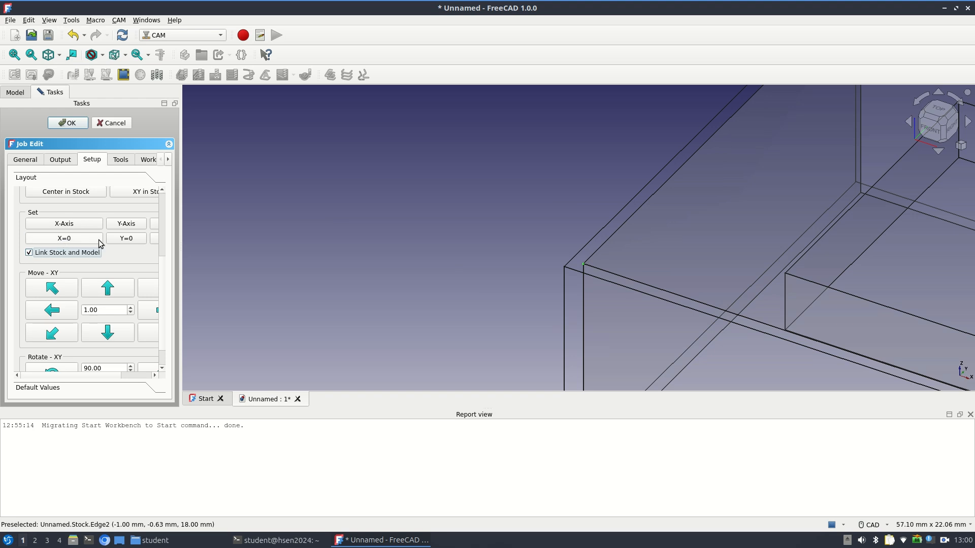
left_click(153, 242)
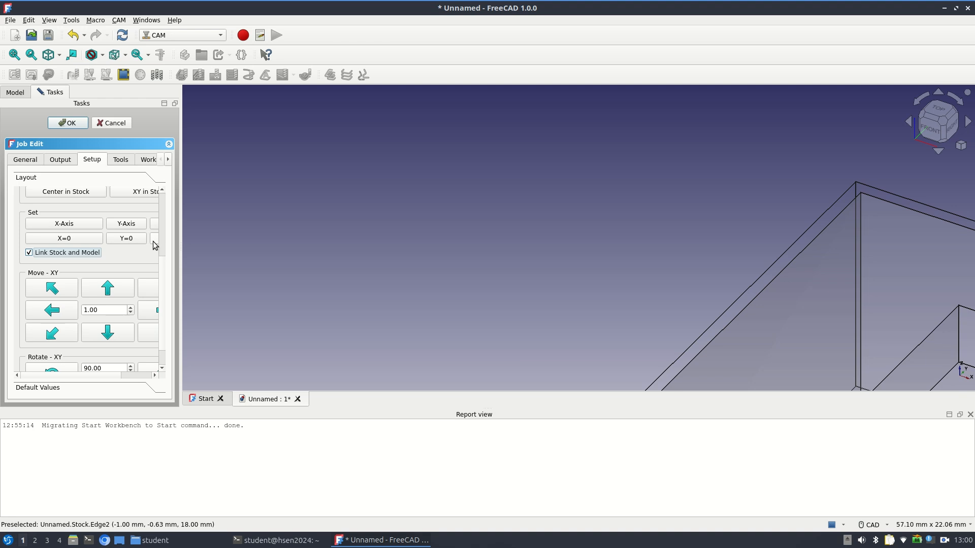
scroll(511, 251, "down", 6)
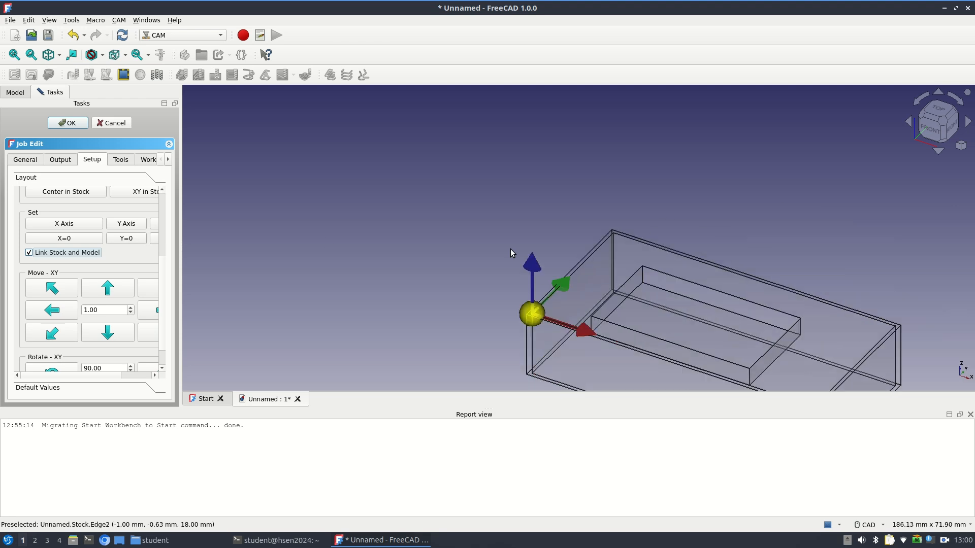
middle_click_drag(512, 249, 371, 146)
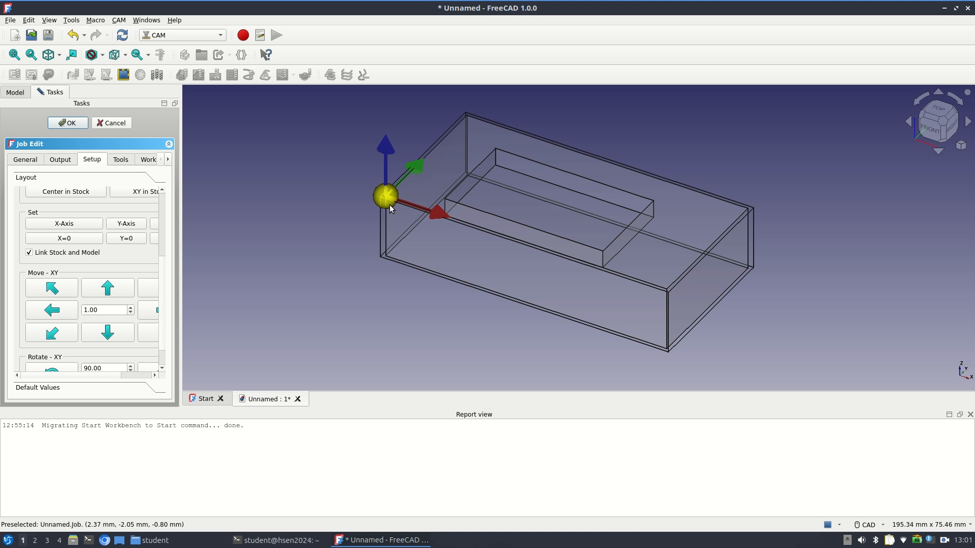
left_click(71, 123)
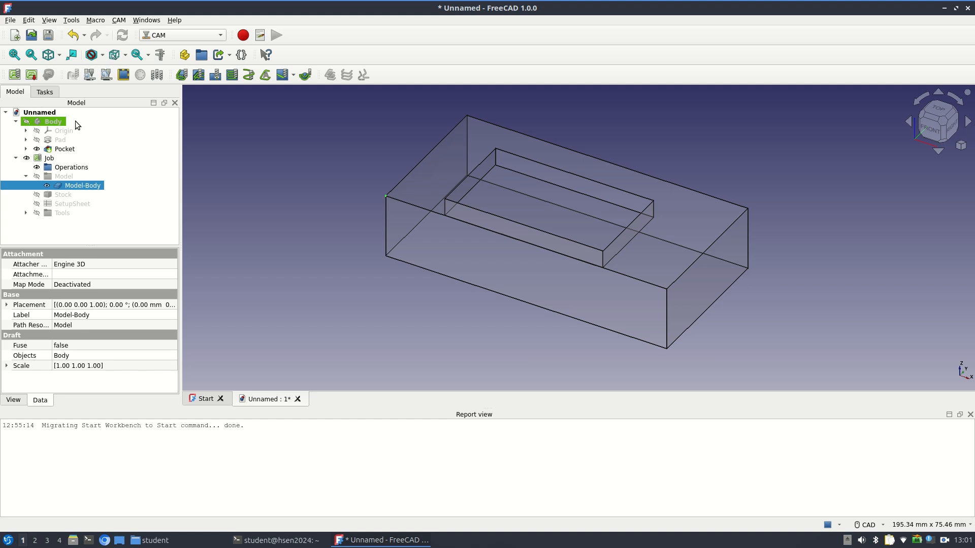
Open the ToolBit Dock, agree to set up a working directory, and create a FreeCad folder in the student home directory
left_click(157, 76)
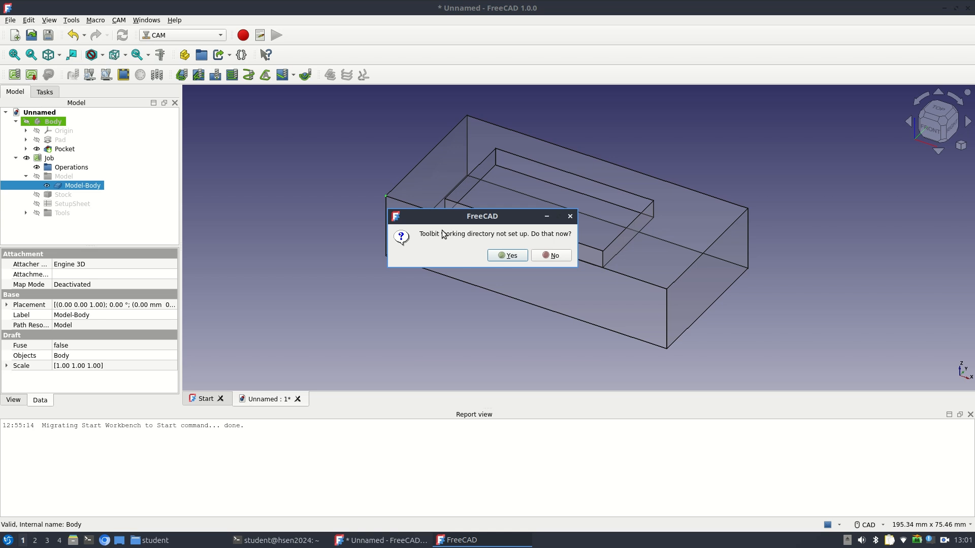
left_click(513, 255)
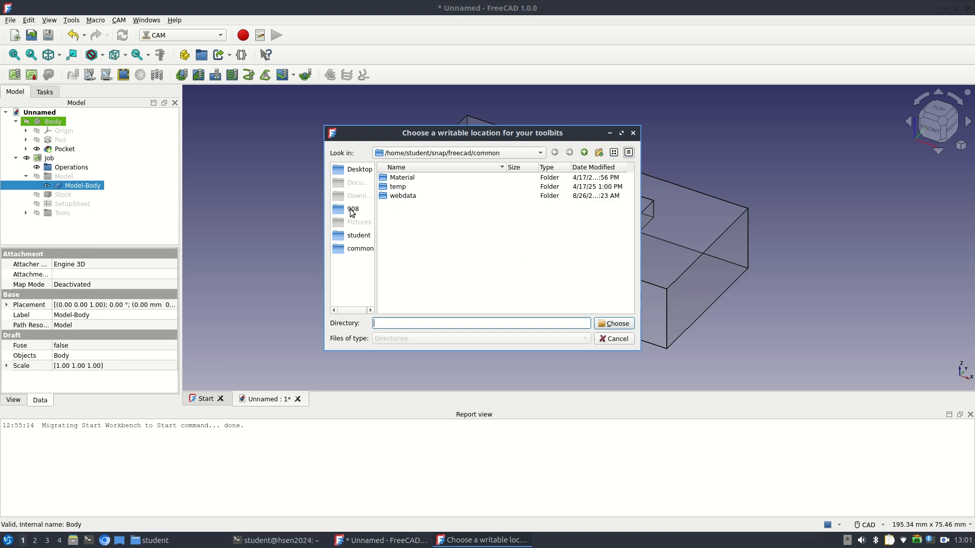
left_click(355, 172)
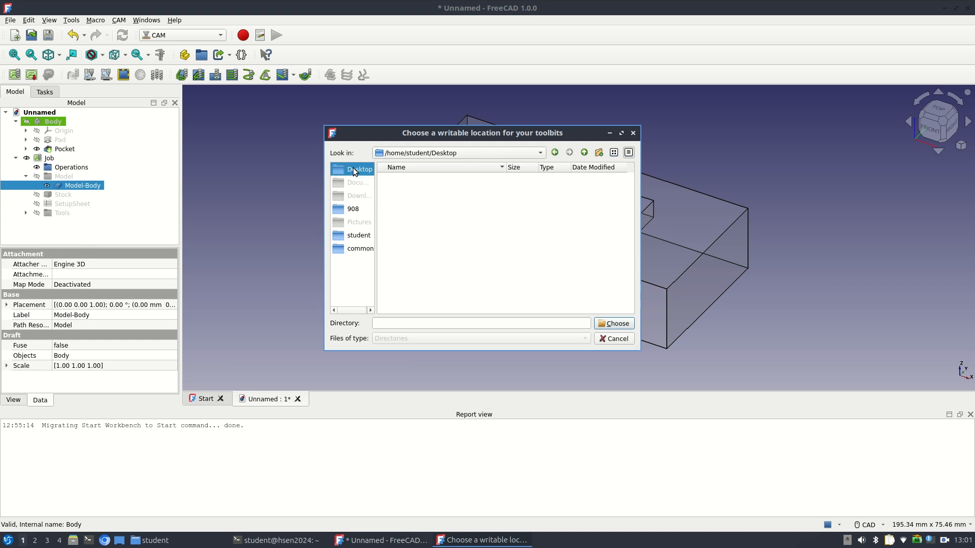
left_click(358, 237)
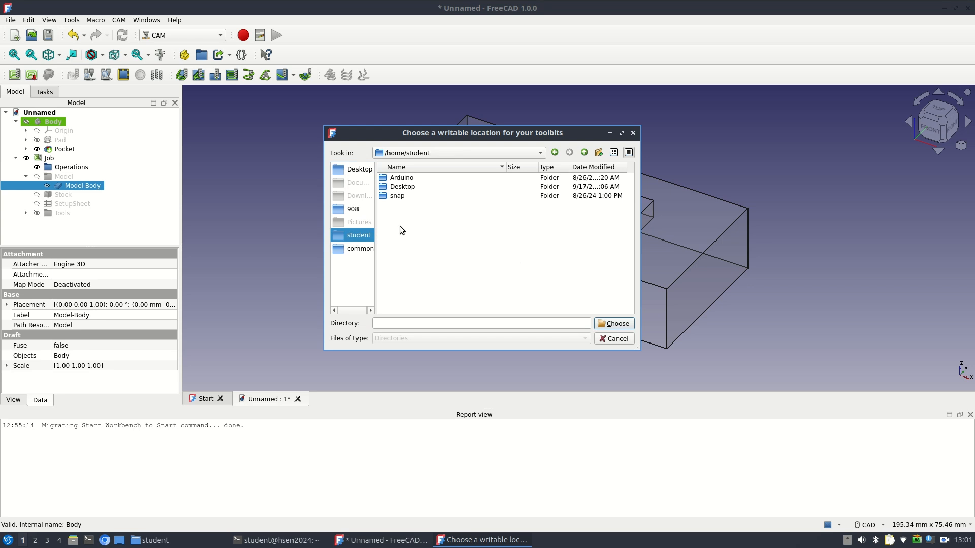
left_click(599, 153)
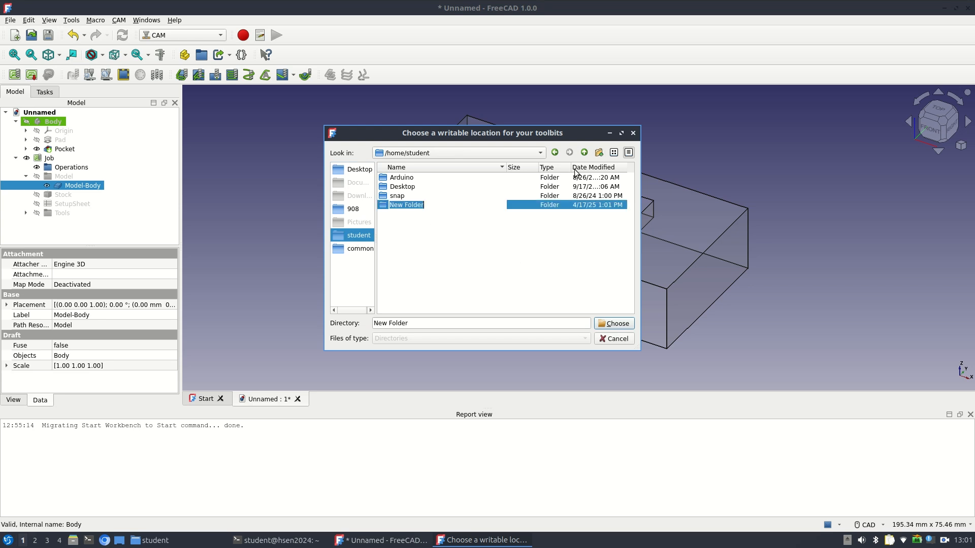
type("FreeCad")
key("Return")
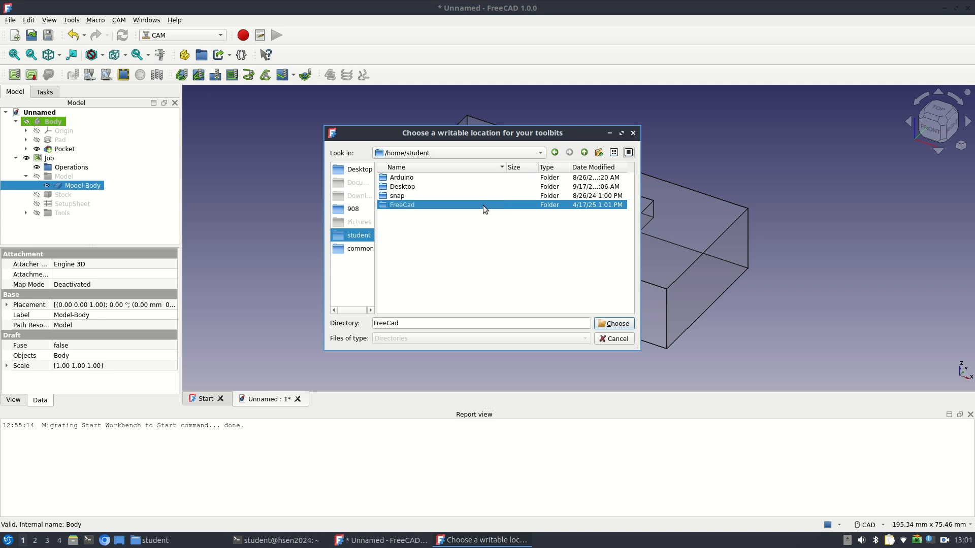
Create a Tools folder inside FreeCad and choose it as the toolbit working directory
double_click(483, 205)
left_click(598, 152)
type("Tools")
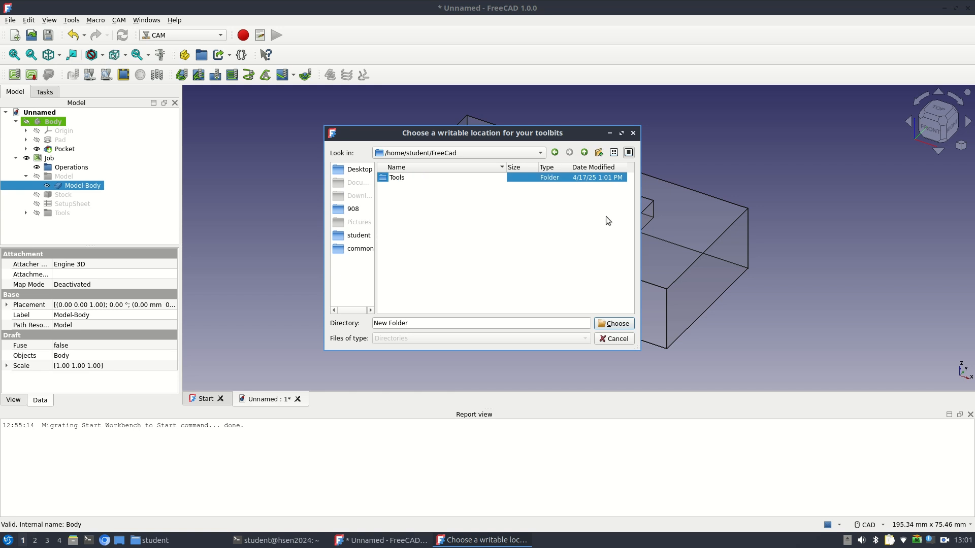
key("Return")
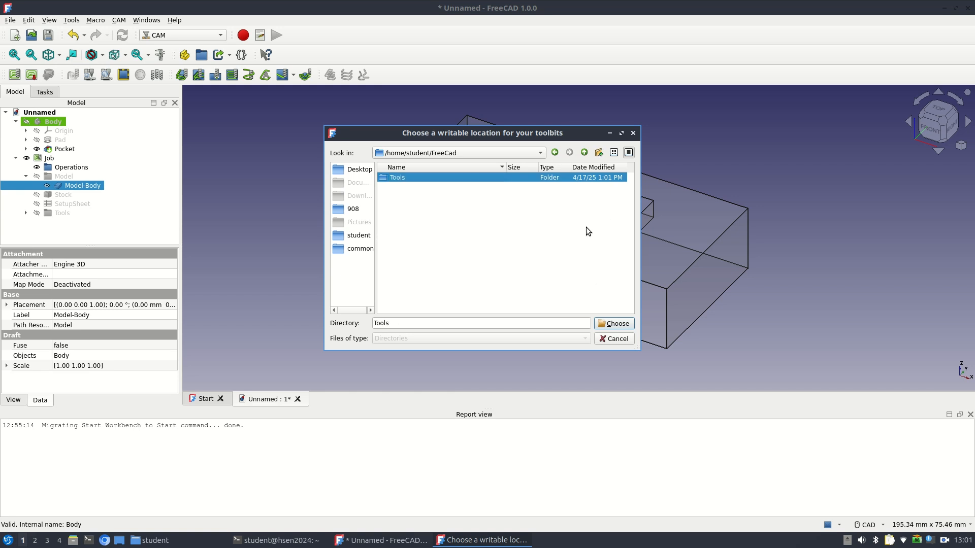
left_click(613, 323)
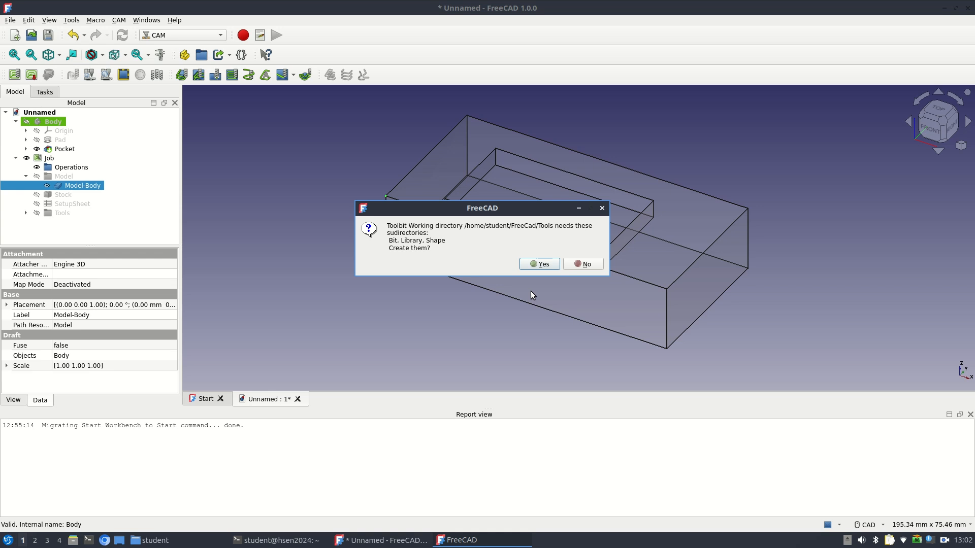
Create the Bit, Library and Shape subdirectories and copy the example files into the new Bit and Library directories
left_click(543, 265)
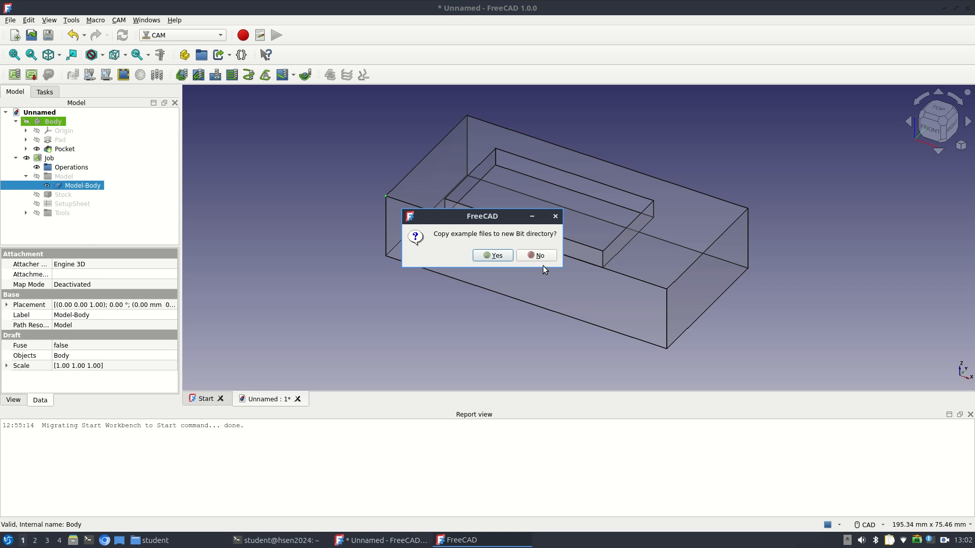
left_click(490, 255)
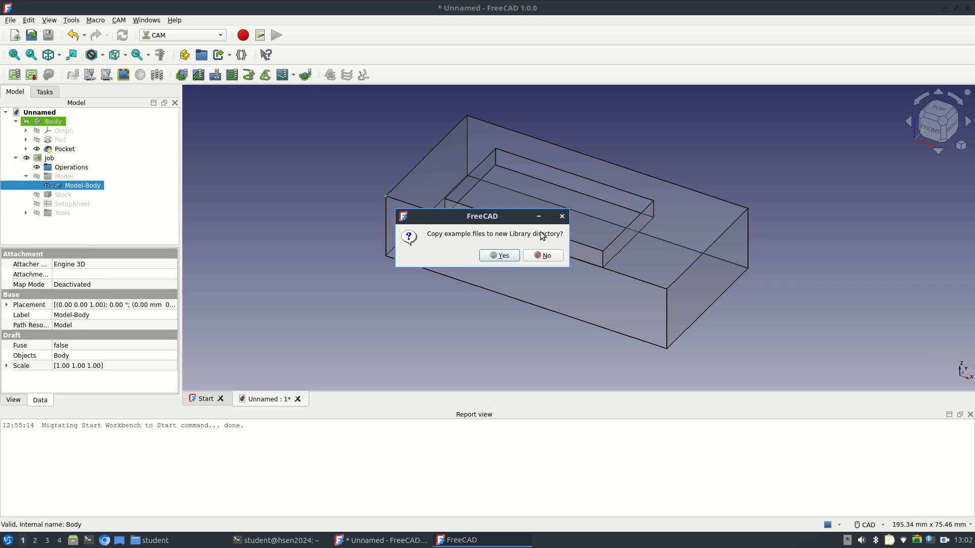
left_click(500, 257)
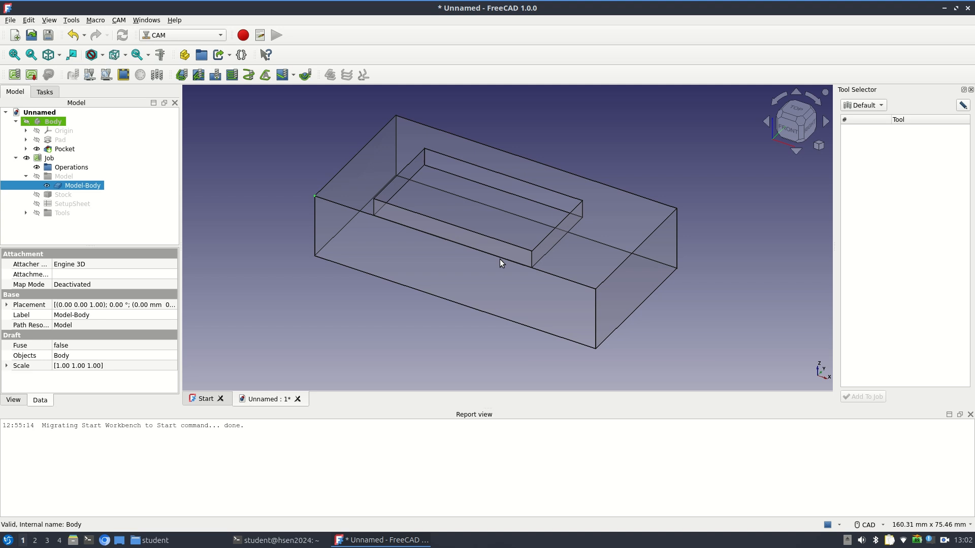
Switch to the file manager and examine the Bit and Shape subfolders of FreeCad/Tools in the home directory
left_click(944, 9)
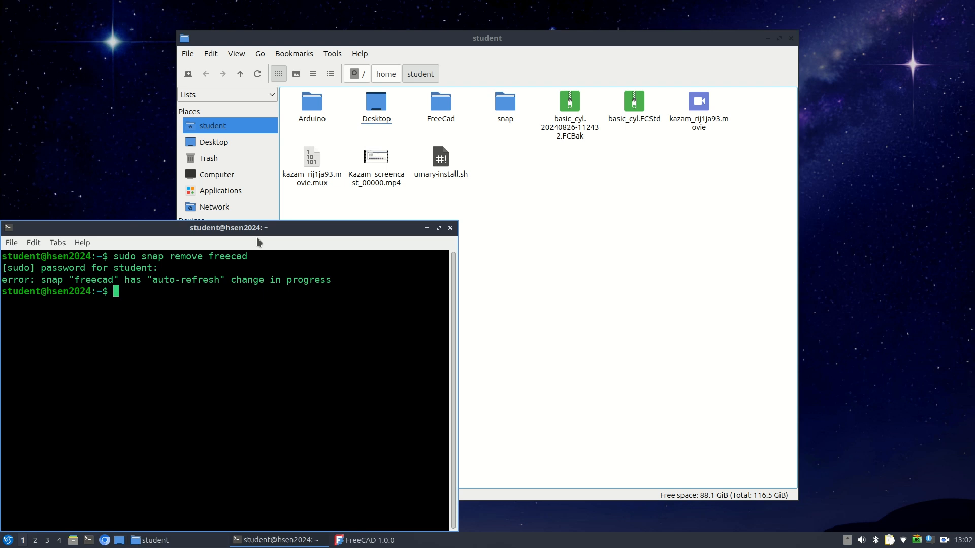
left_click_drag(250, 233, 308, 140)
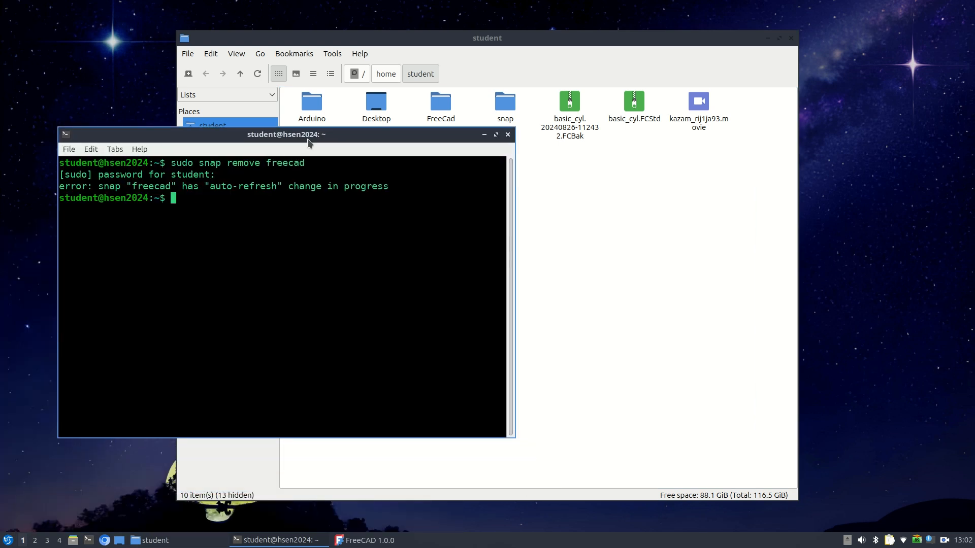
left_click(73, 540)
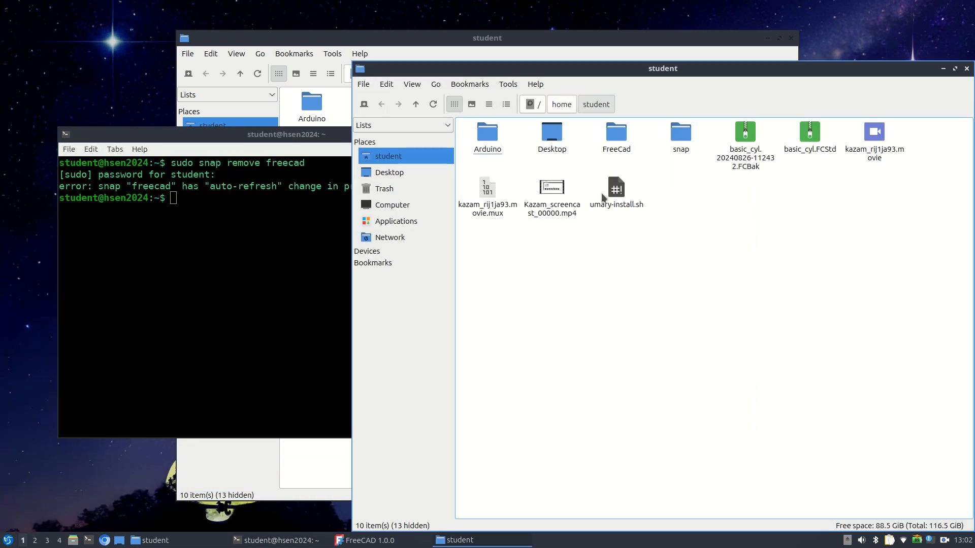
left_click(614, 140)
left_click(484, 146)
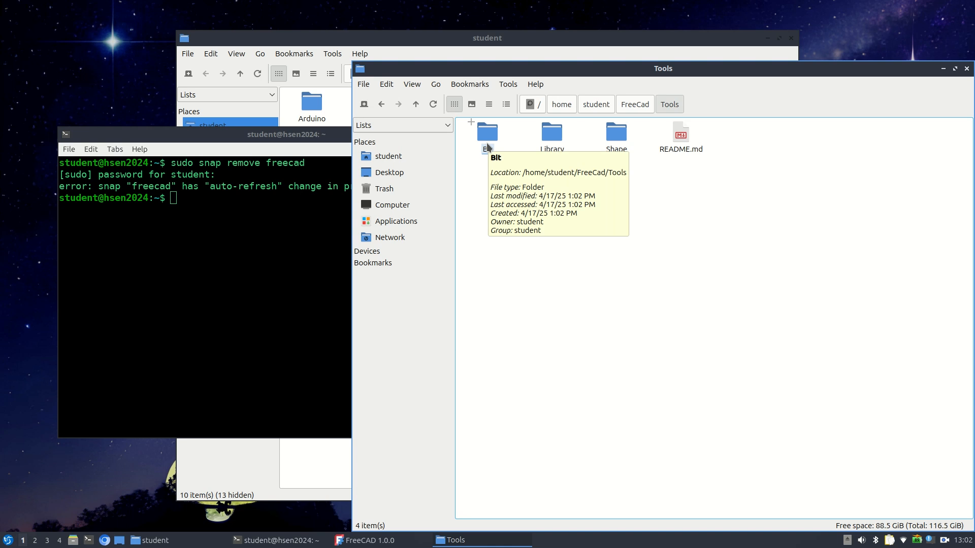
left_click(488, 147)
left_click(381, 105)
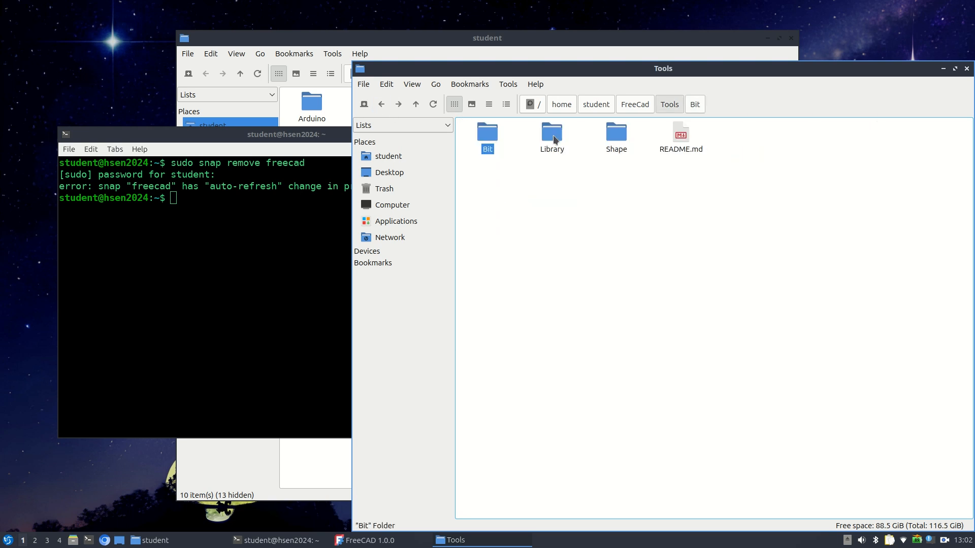
double_click(613, 146)
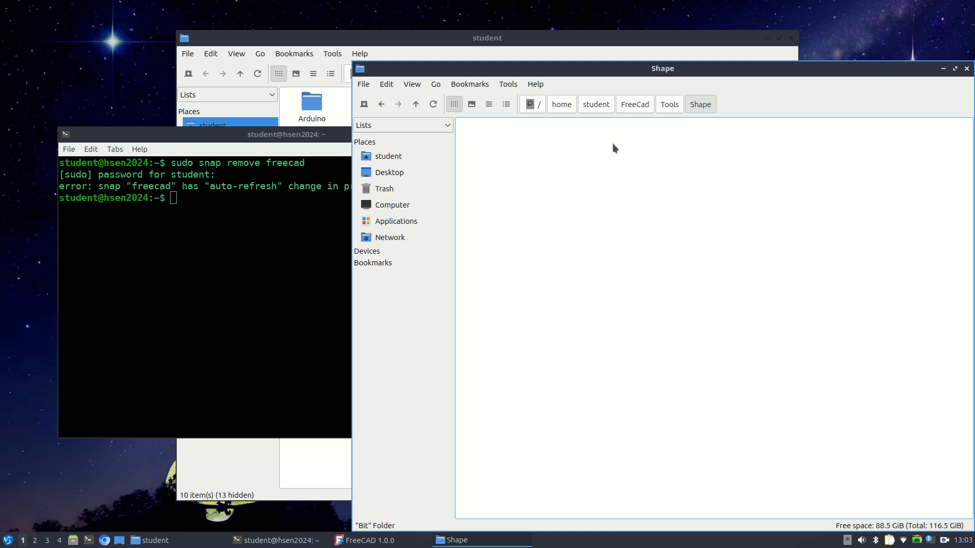
left_click(667, 108)
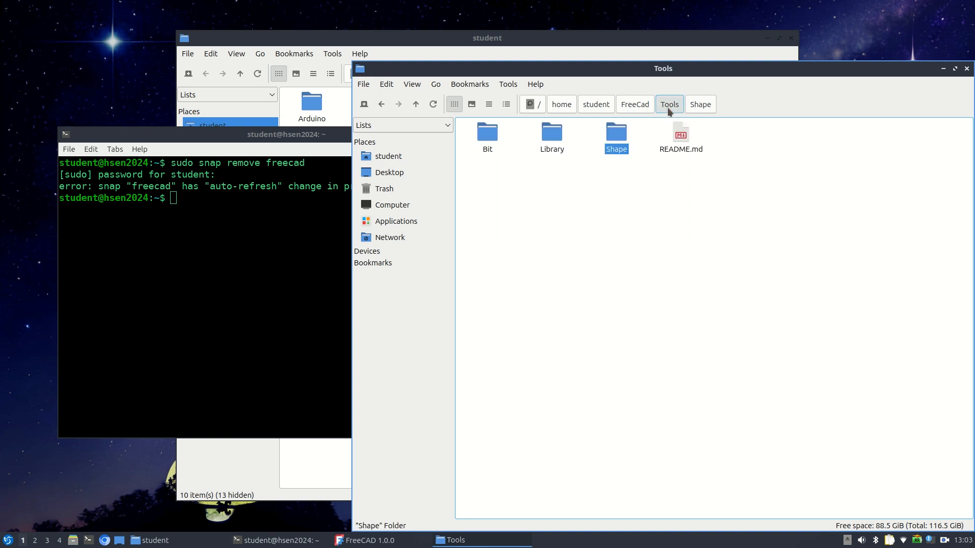
In the terminal, begin a cp -rf command with the source /snap/freecad/ and list the available path completions
left_click(255, 274)
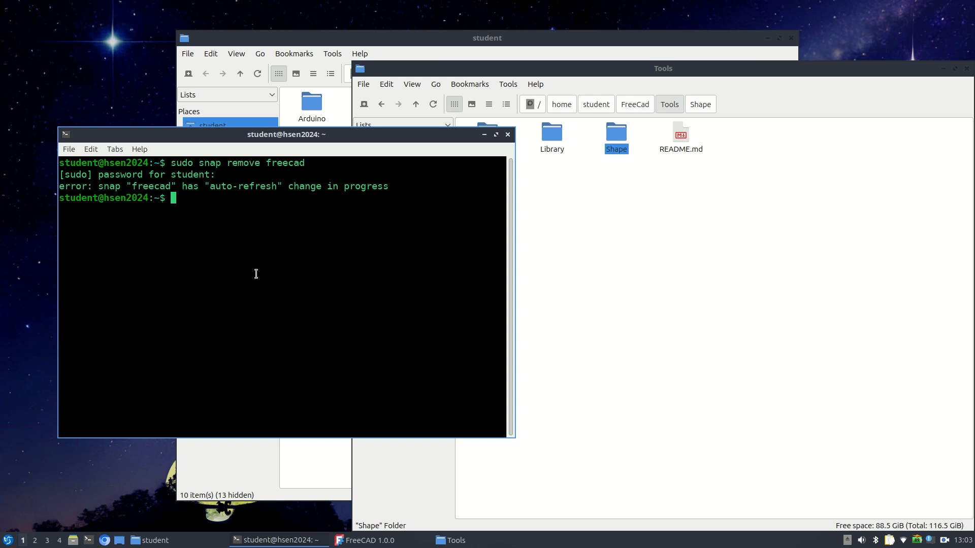
type("cp -rf")
type("/snap/")
type("fr")
key("Tab")
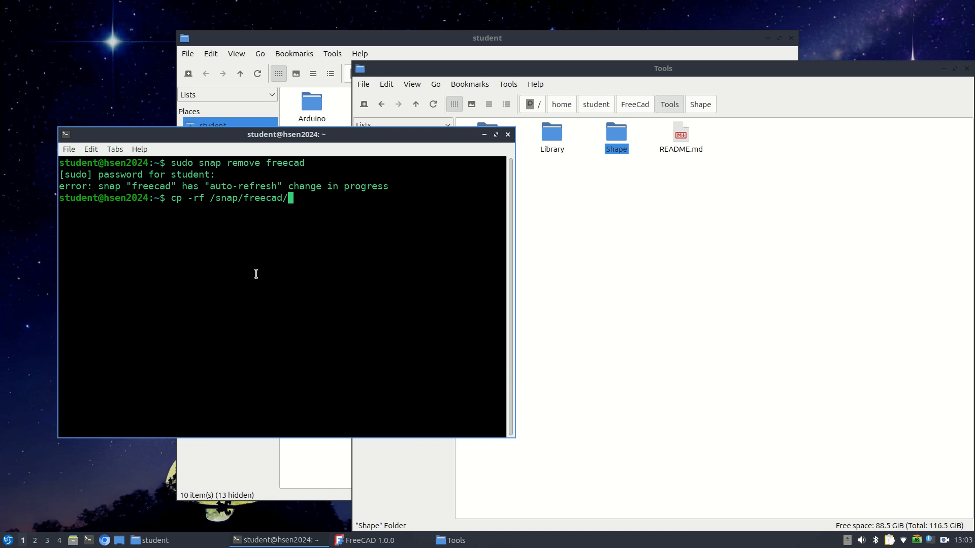
key("Tab")
key("Tab")
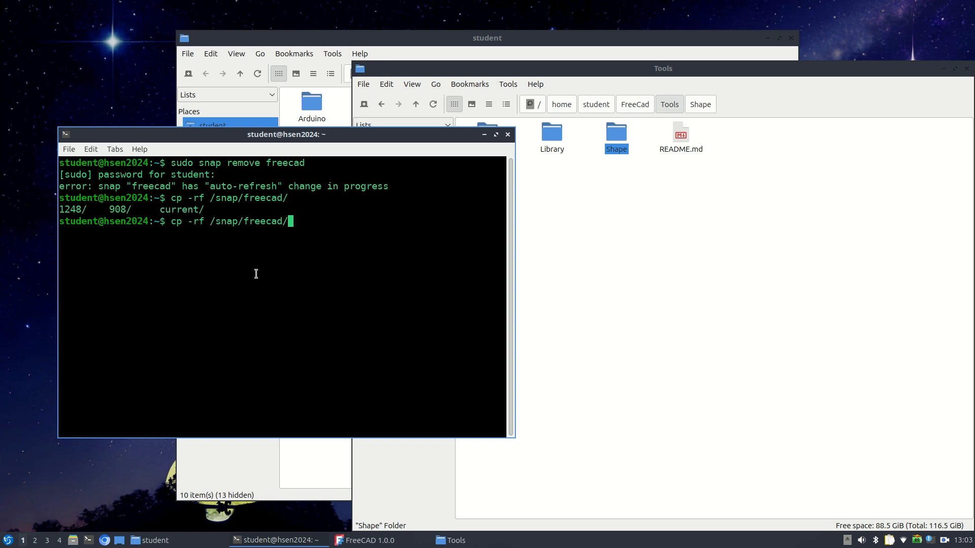
Extend the copy command's source path to /snap/freecad/1248/usr/Mod/CAM/Tools/*
type("12")
key("Tab")
type("u")
key("Tab")
type("M")
key("Tab")
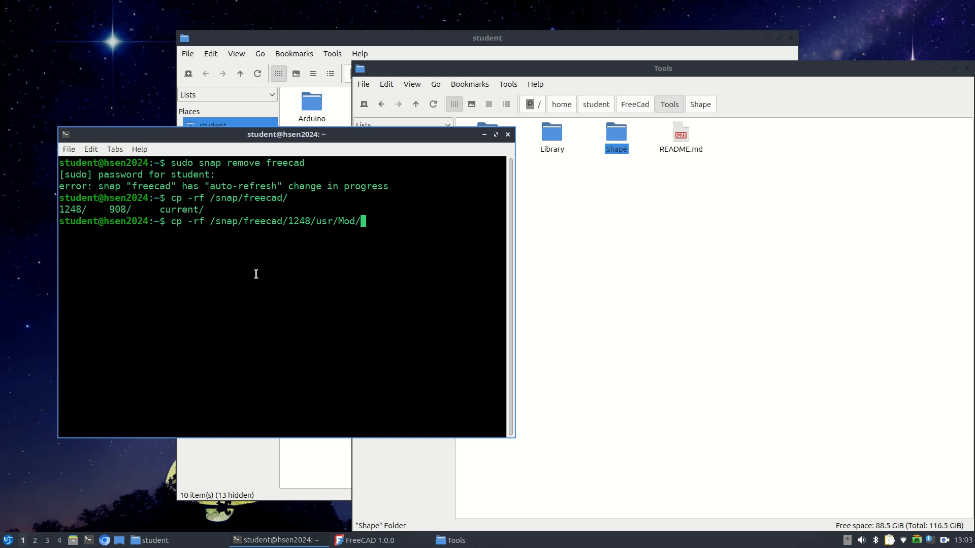
type("C")
key("Tab")
type("Tools")
key("Tab")
type("* ~/Fr")
Set ~/FreeCad/Tools/ as the destination of the copy command and run it
key("Tab")
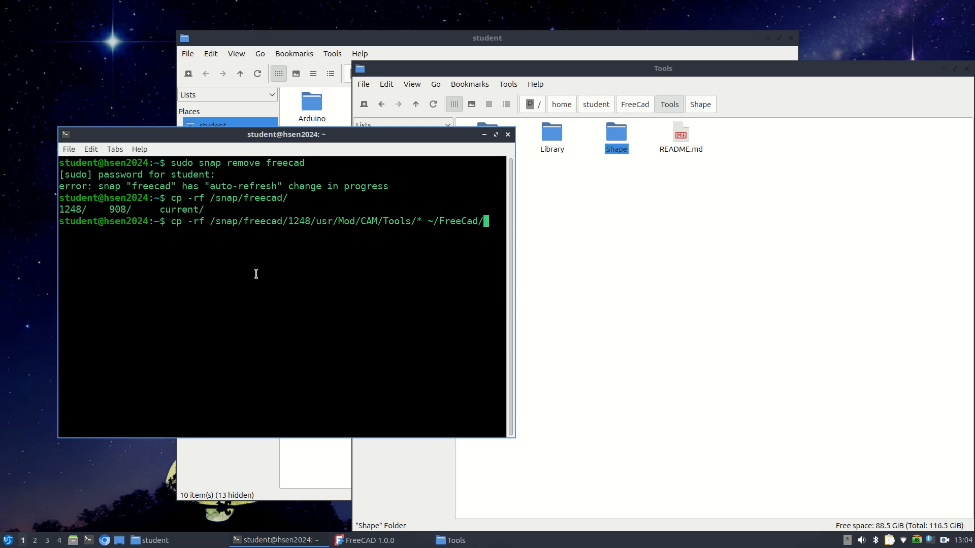
type("To")
key("Tab")
left_click(513, 103)
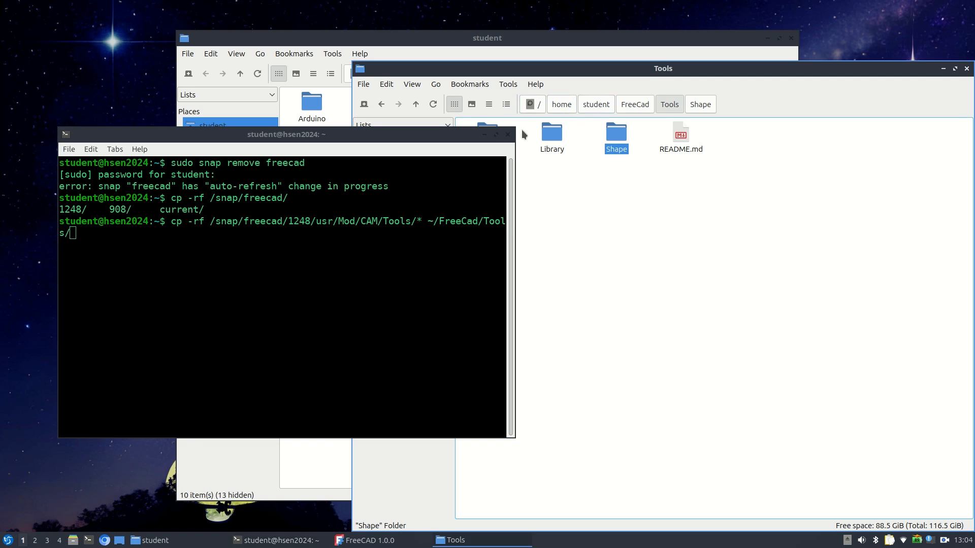
left_click(447, 144)
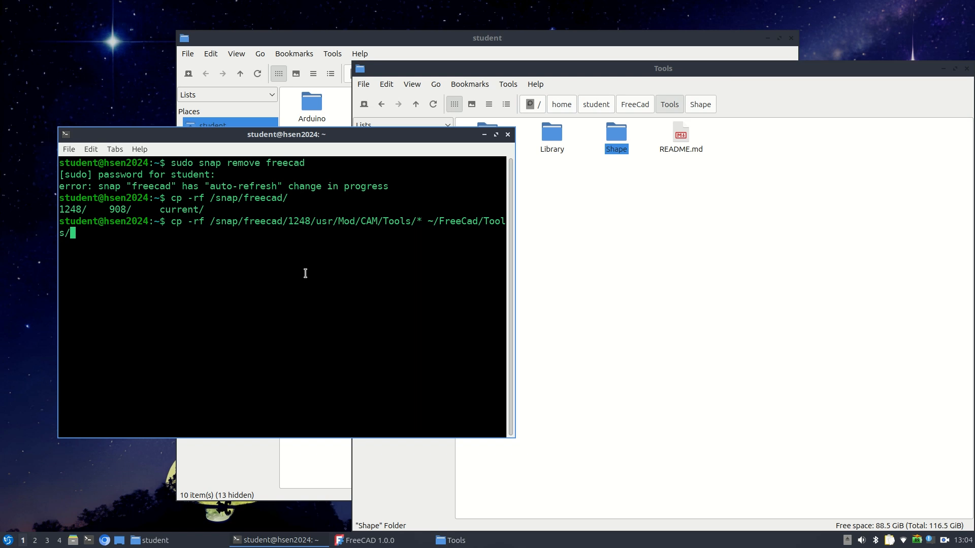
key("Return")
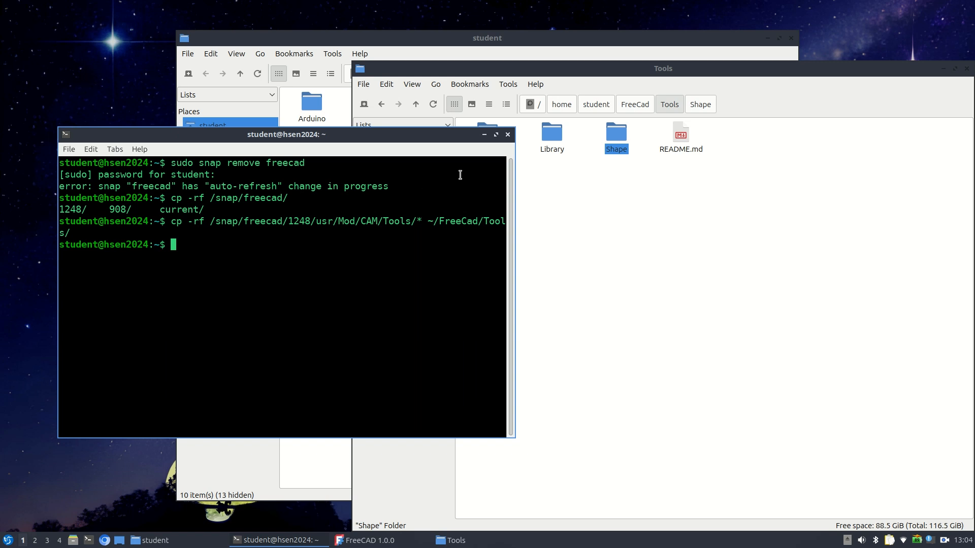
Check the contents of the Shape folder in the file manager and return to the Tools folder
left_click(607, 133)
double_click(614, 136)
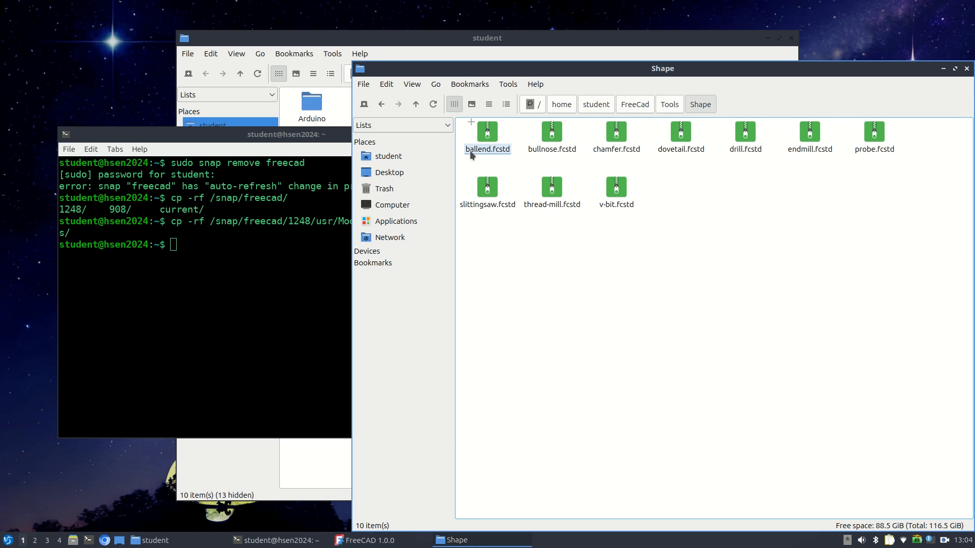
left_click(665, 104)
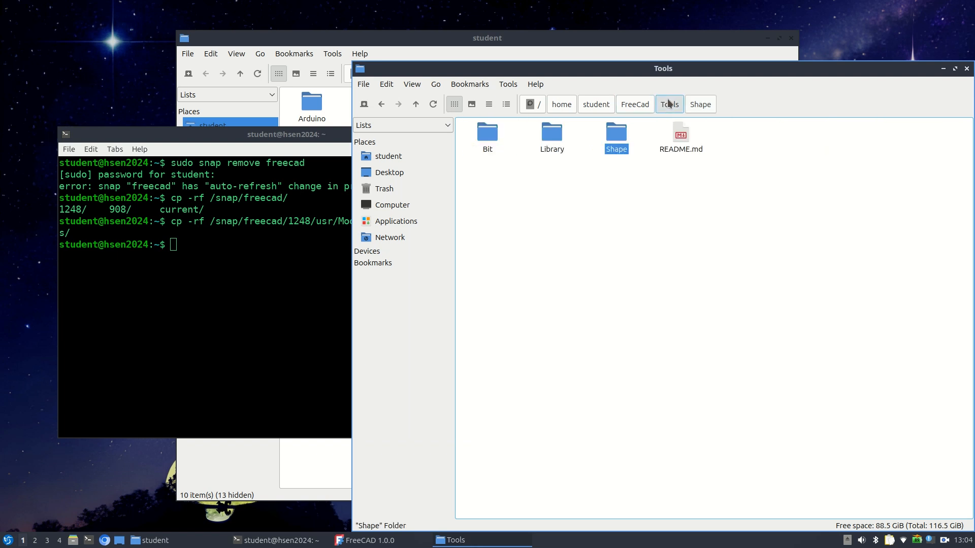
Return to FreeCAD, open the toolbit library editor and create a toolbit from endmill.fcstd in FreeCad/Tools/Shape
left_click(366, 540)
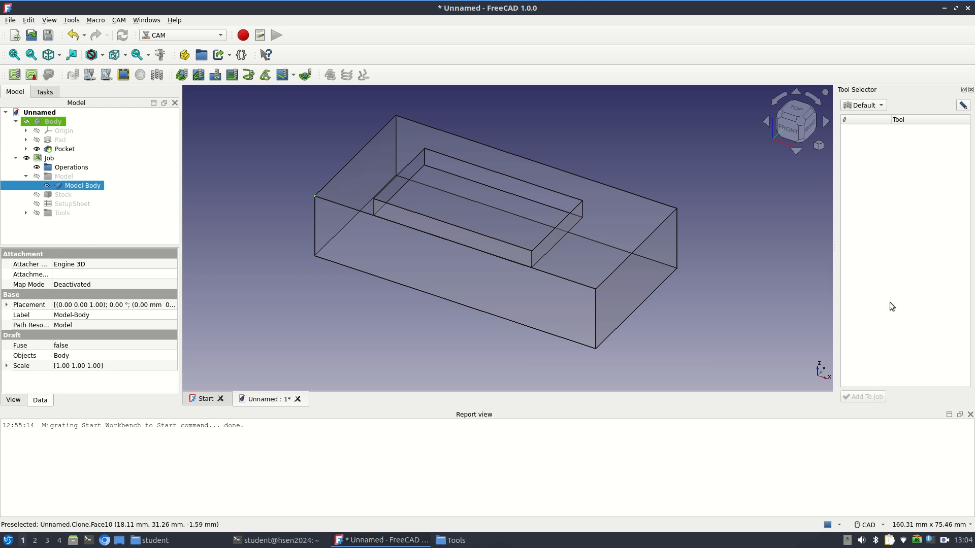
left_click(962, 106)
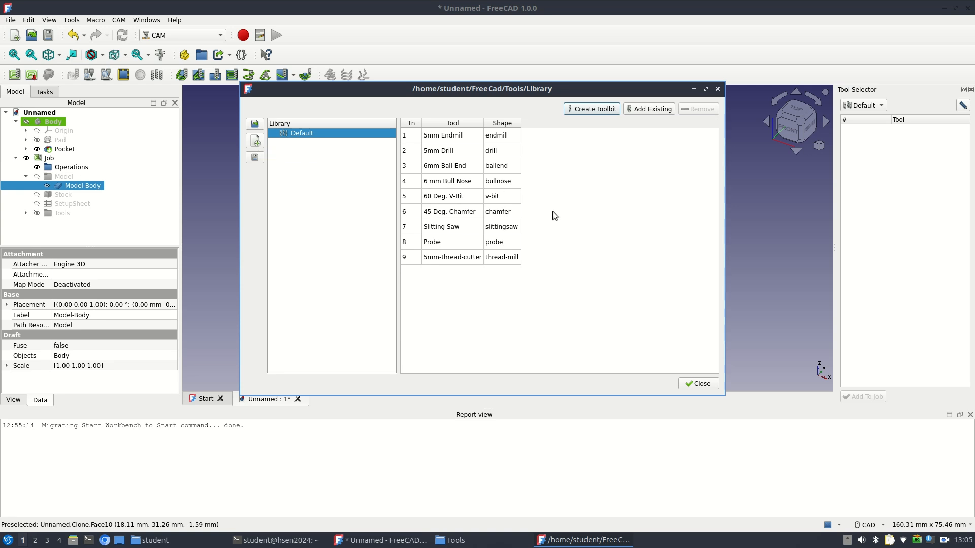
left_click(580, 110)
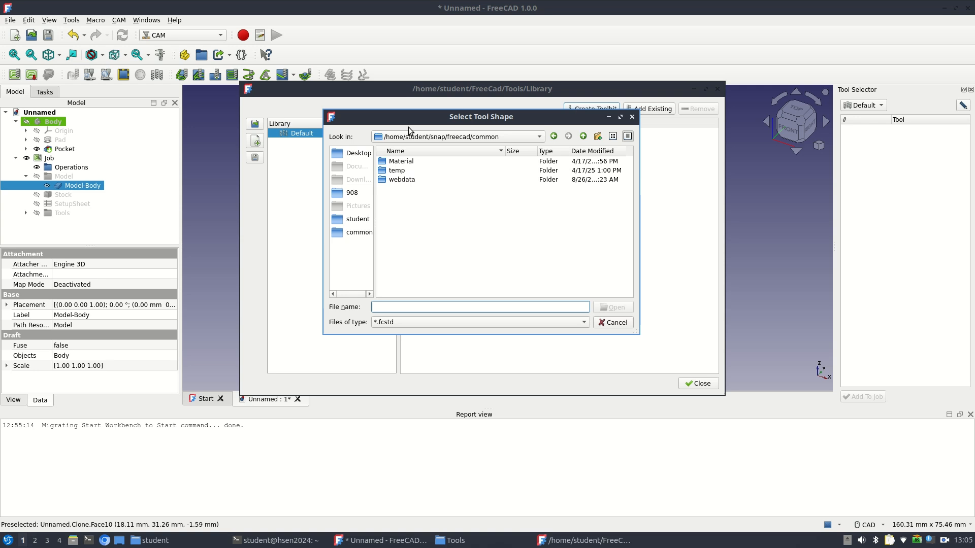
left_click(347, 222)
double_click(394, 181)
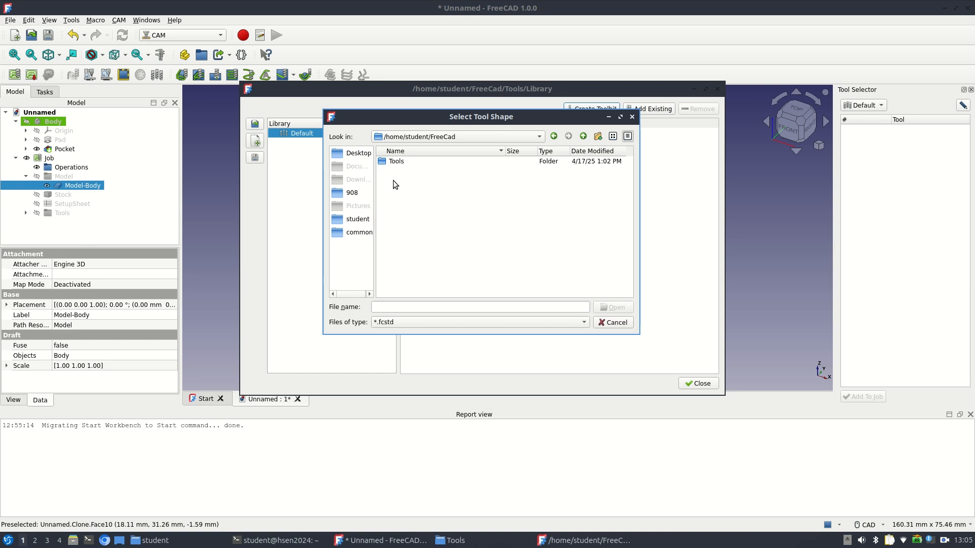
double_click(396, 163)
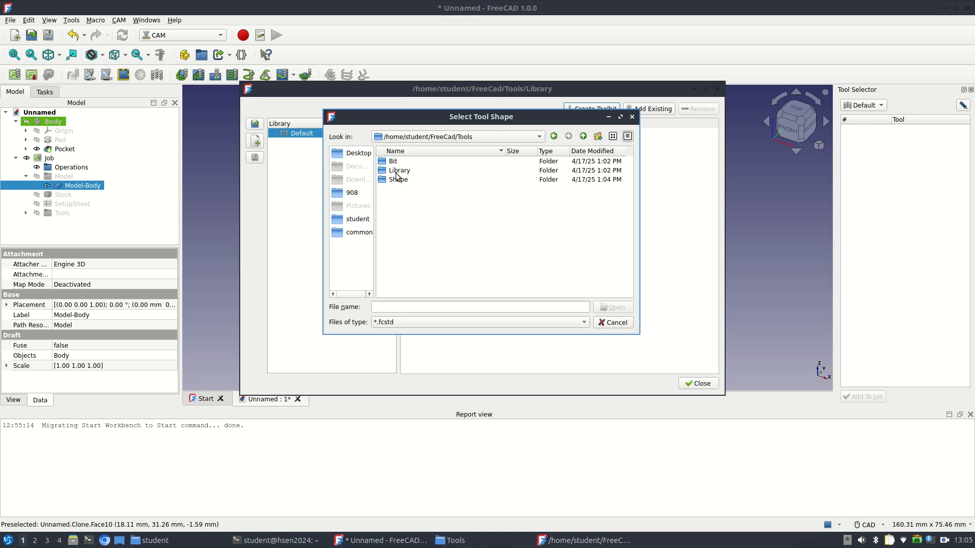
double_click(394, 181)
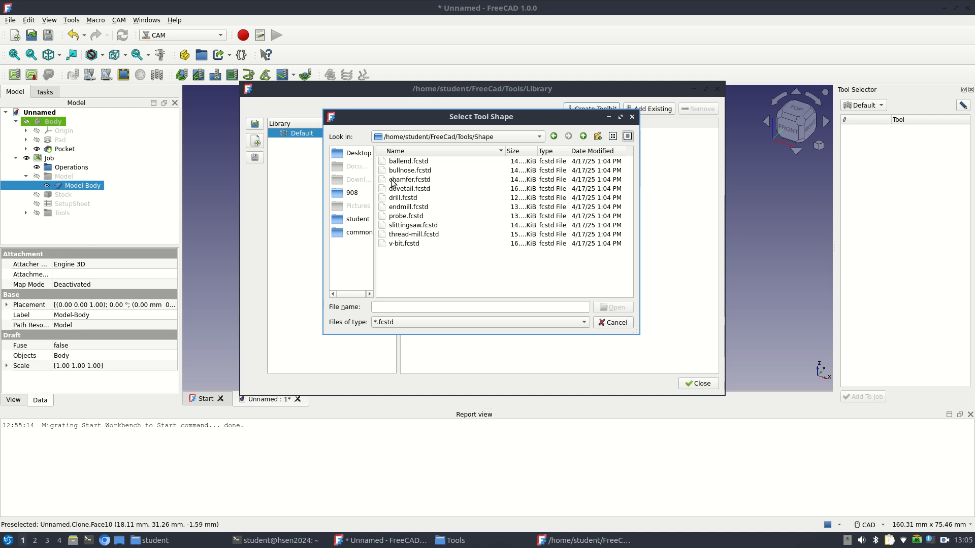
double_click(406, 210)
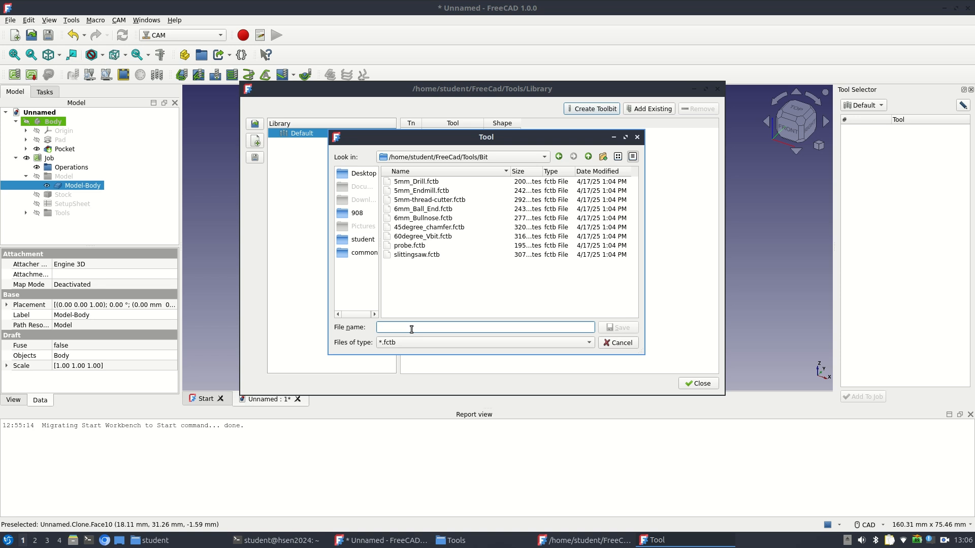
Save the new toolbit as quarterin_endmill in the Bit folder and close the library editor
type("quarterin_endmill")
left_click(618, 328)
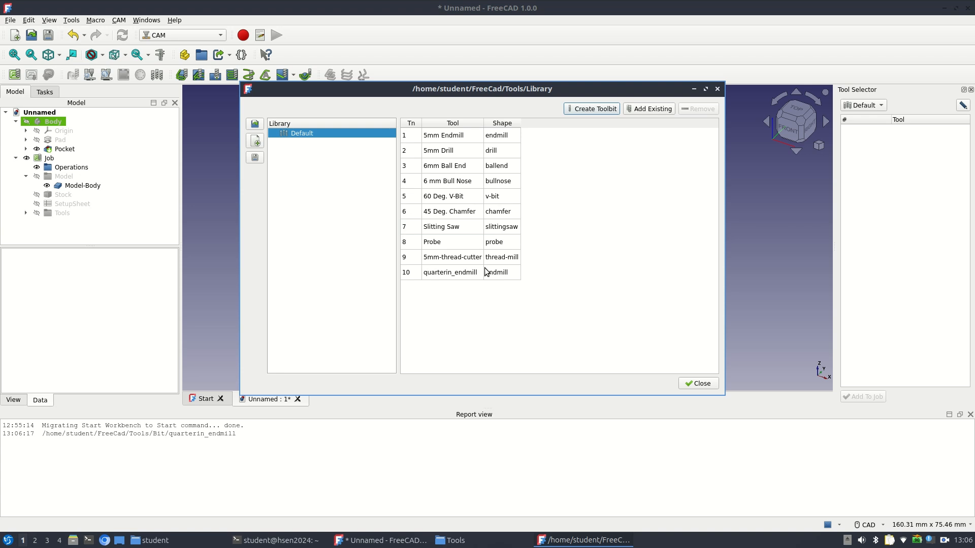
left_click(698, 384)
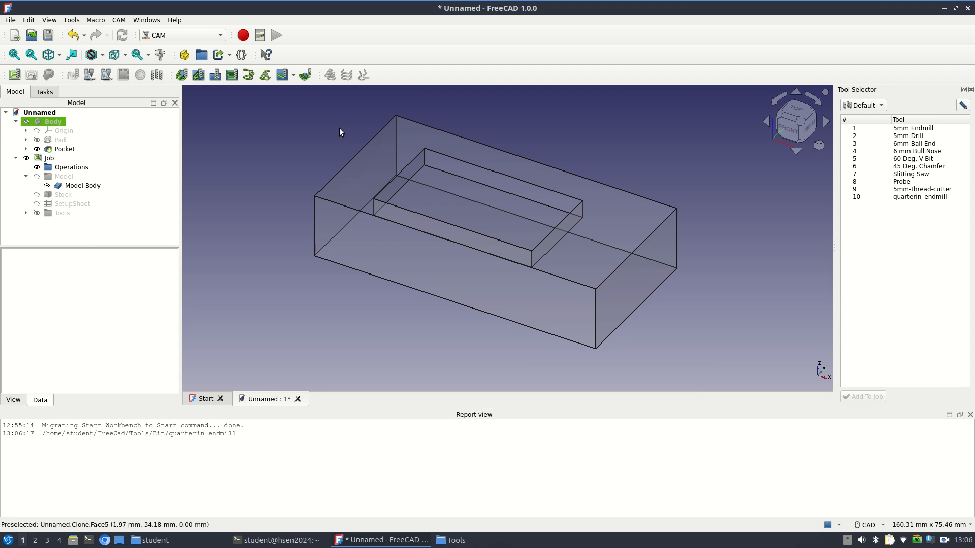
Open the job for editing and add quarterin_endmill.fctb to its tools
left_click(50, 159)
double_click(50, 159)
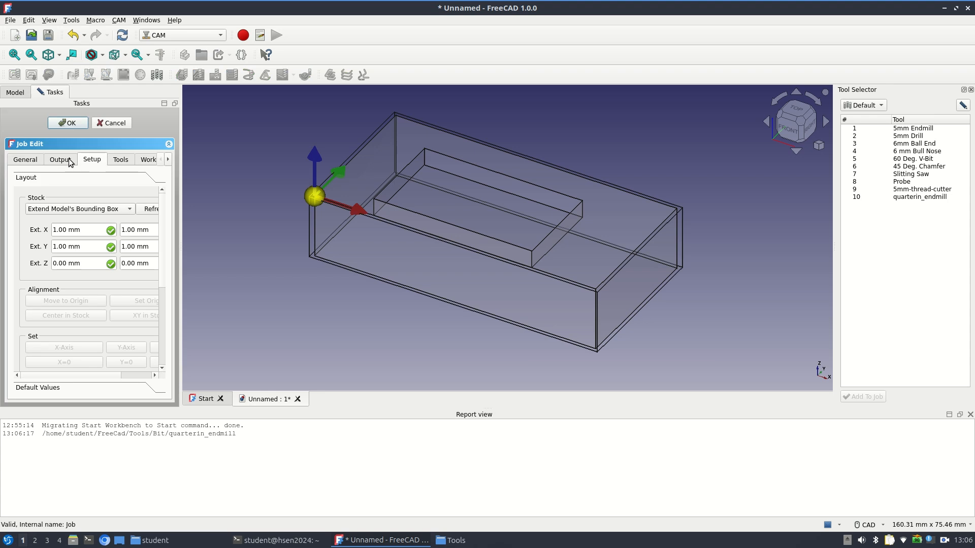
left_click(124, 162)
left_click(67, 216)
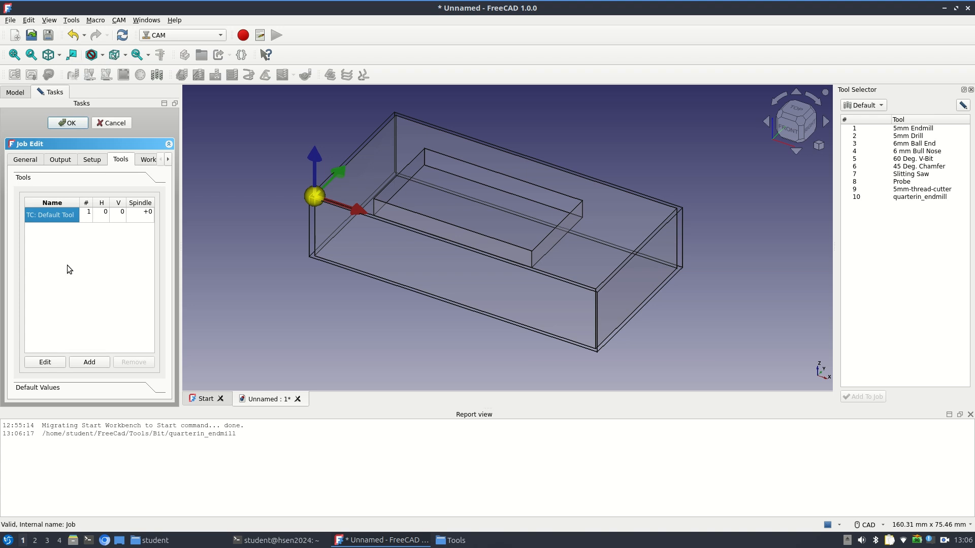
left_click(89, 361)
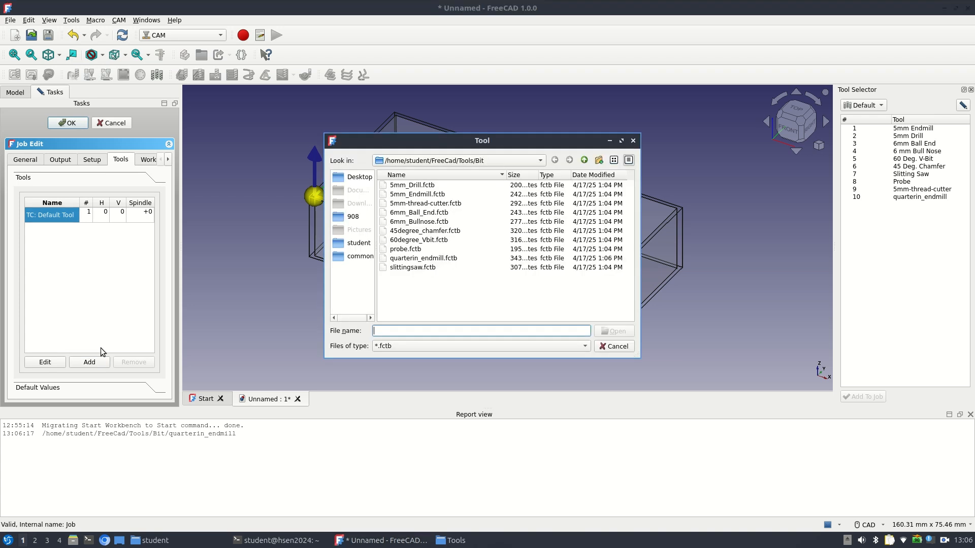
double_click(403, 256)
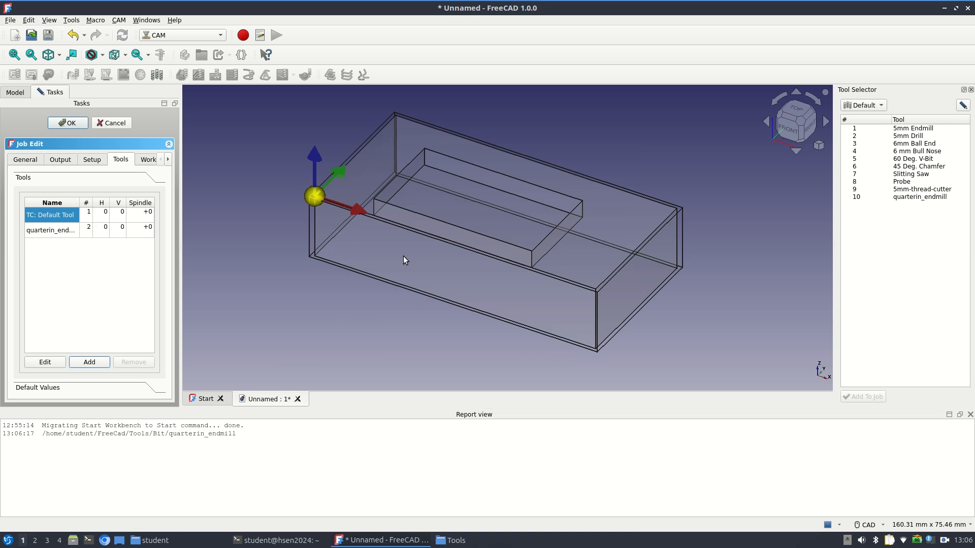
Remove the default tool controller from the job's tool list
left_click(48, 216)
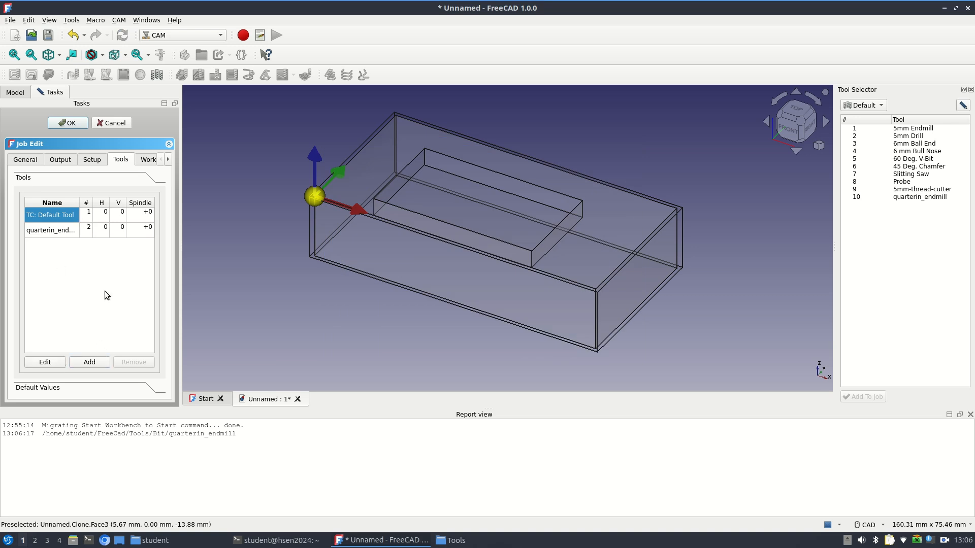
left_click(75, 231)
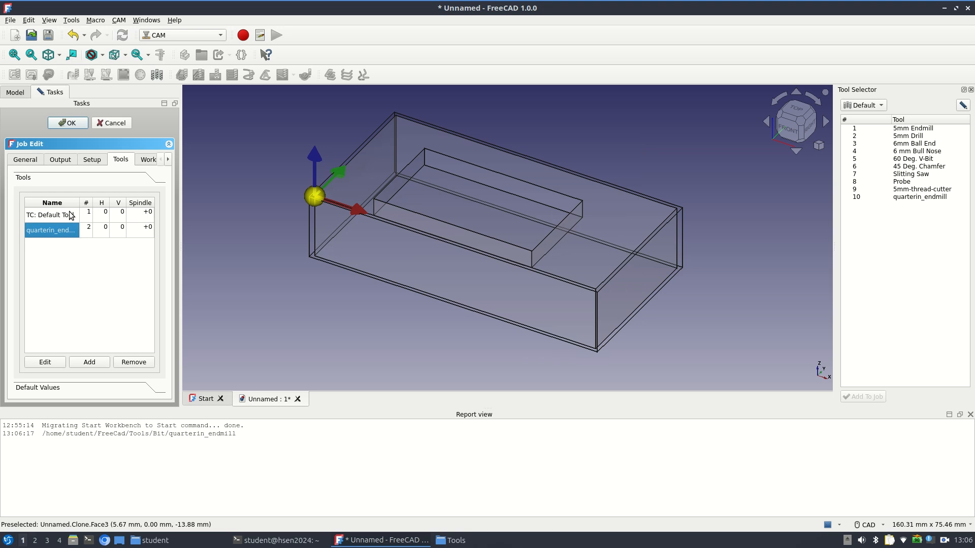
left_click(71, 214)
left_click(135, 362)
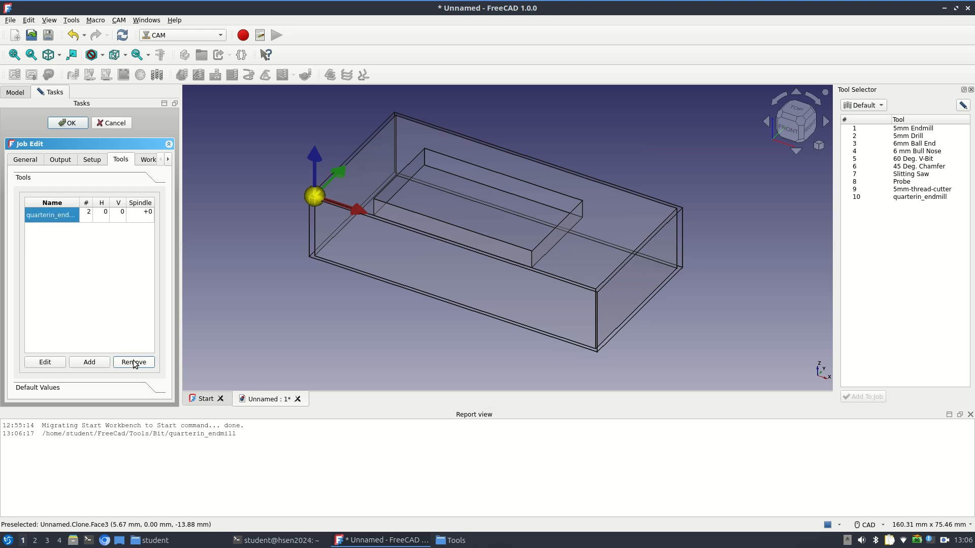
Set the quarterin_endmill's horizontal feed to 700, vertical feed to 800 and spindle speed to 8000, and accept the job edit
double_click(104, 214)
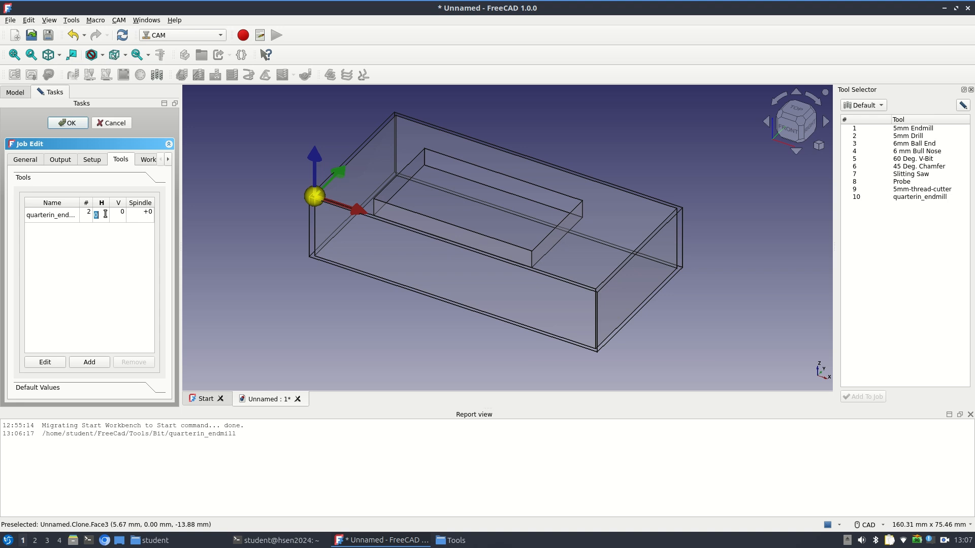
type("700")
key("Tab")
type("800")
key("Tab")
type("8000")
key("Return")
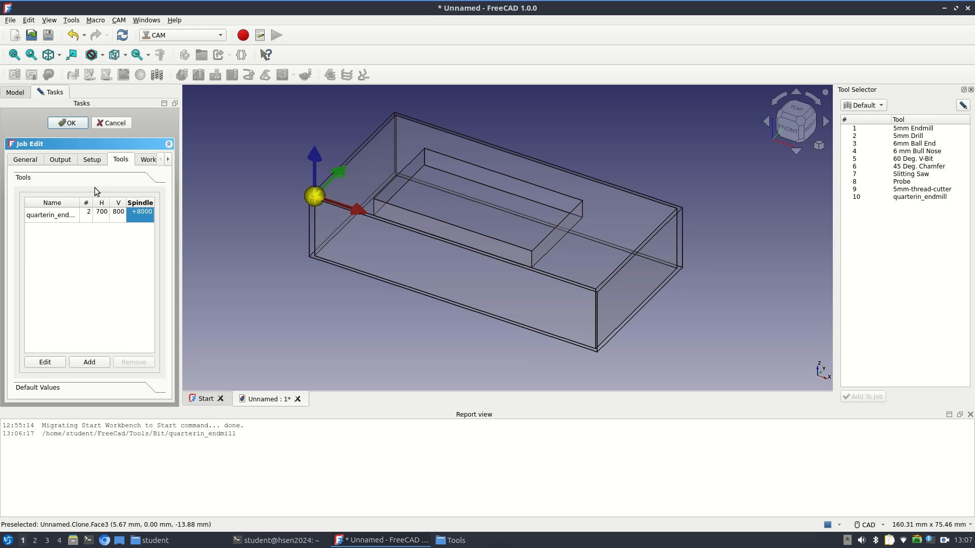
left_click(77, 126)
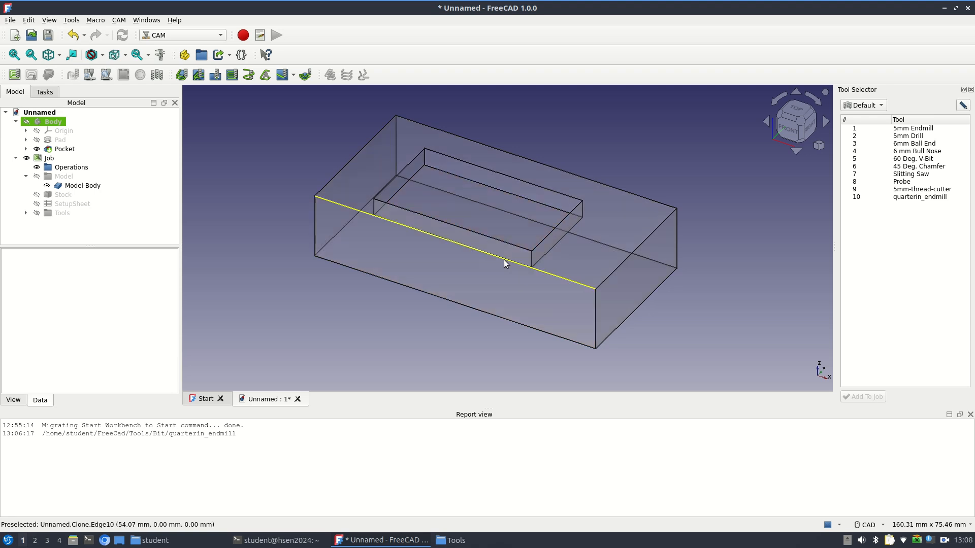
left_click(492, 219)
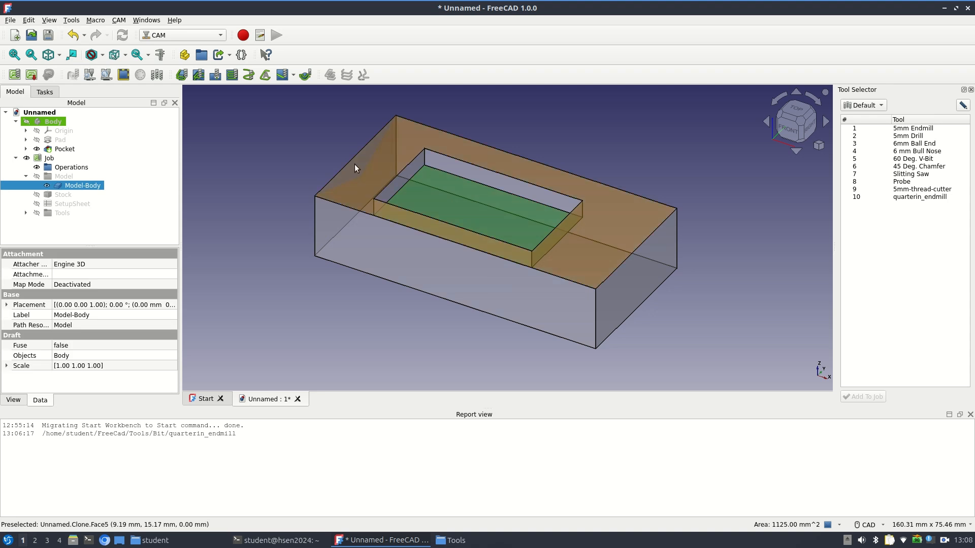
left_click(202, 77)
left_click(59, 162)
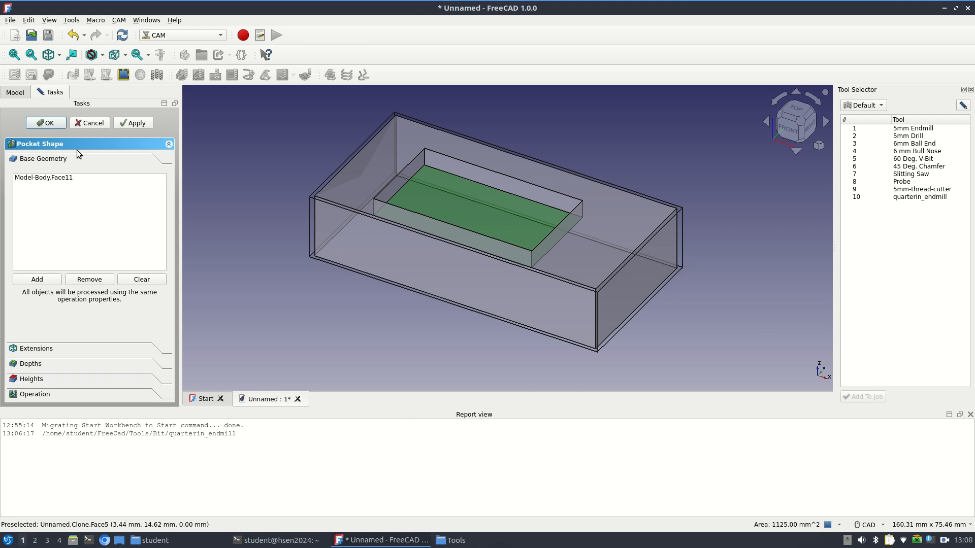
left_click(97, 125)
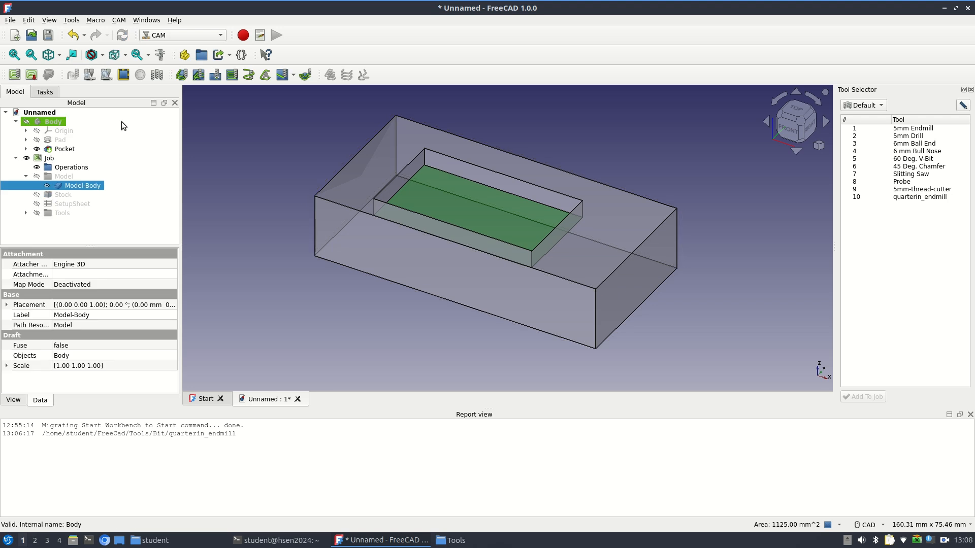
left_click(243, 173)
left_click(198, 76)
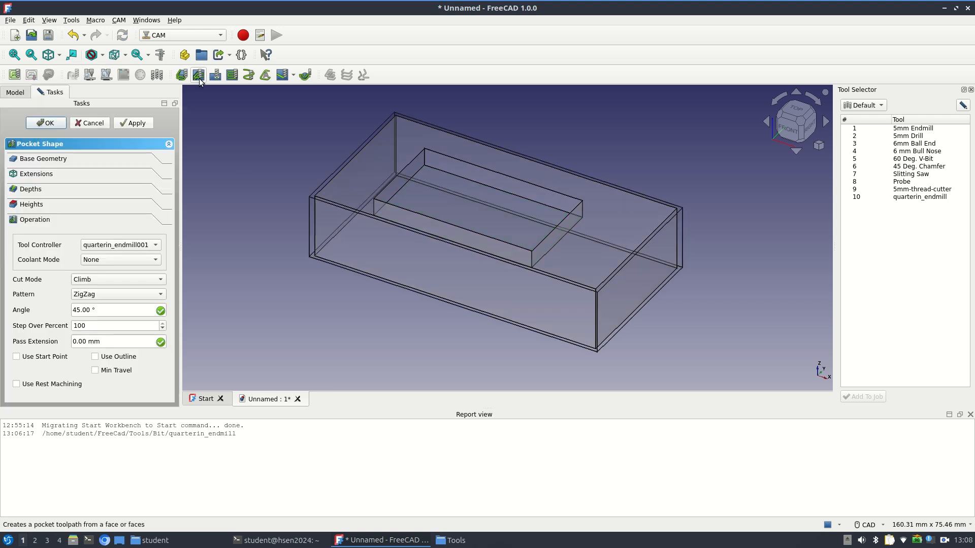
left_click(62, 160)
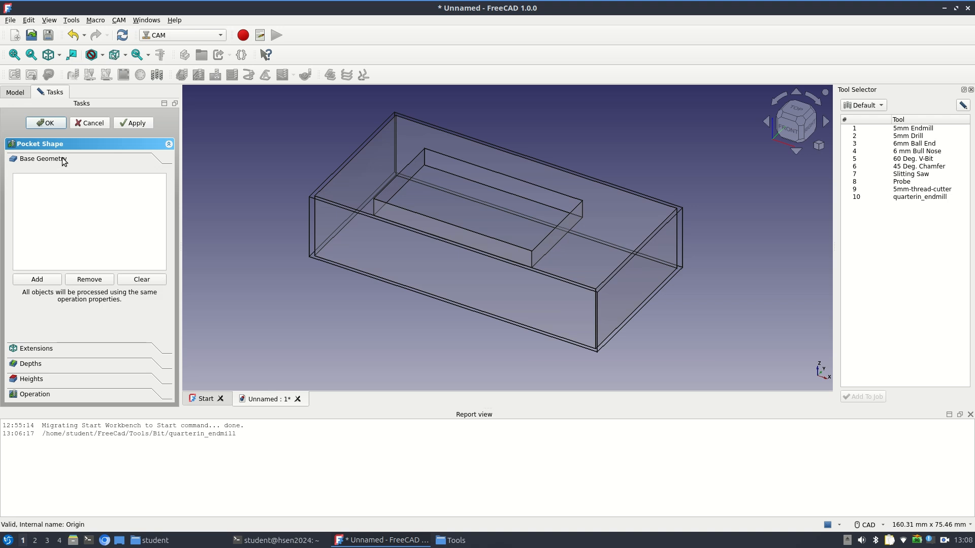
left_click(469, 210)
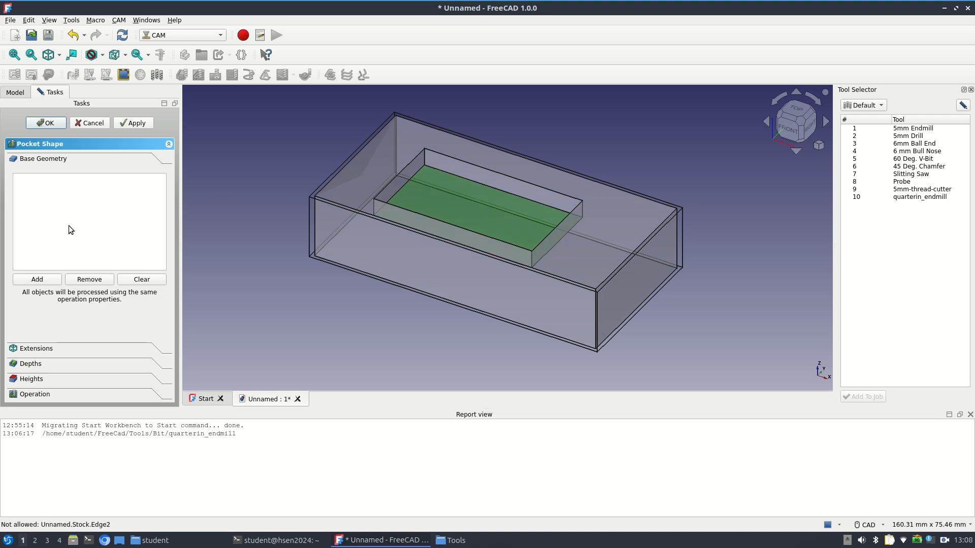
left_click(35, 279)
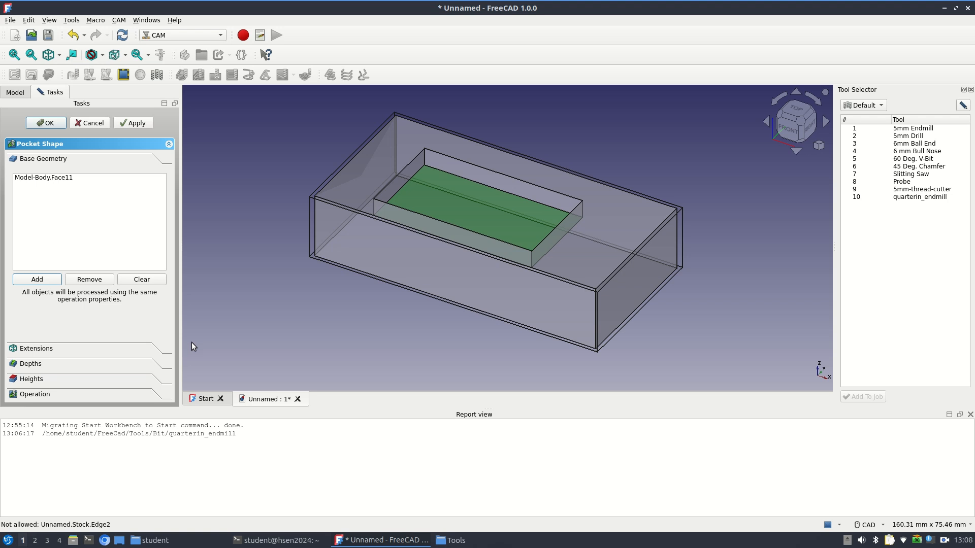
left_click(31, 364)
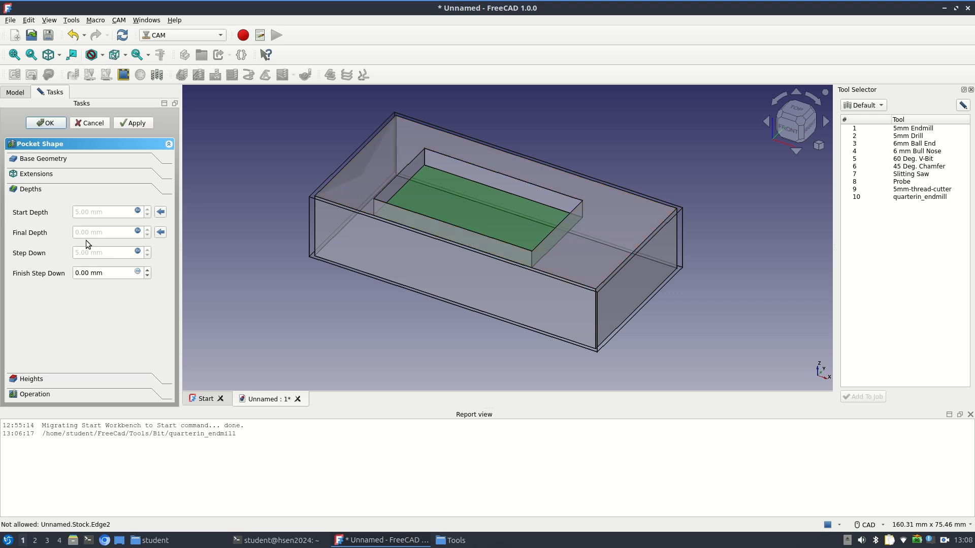
left_click(96, 127)
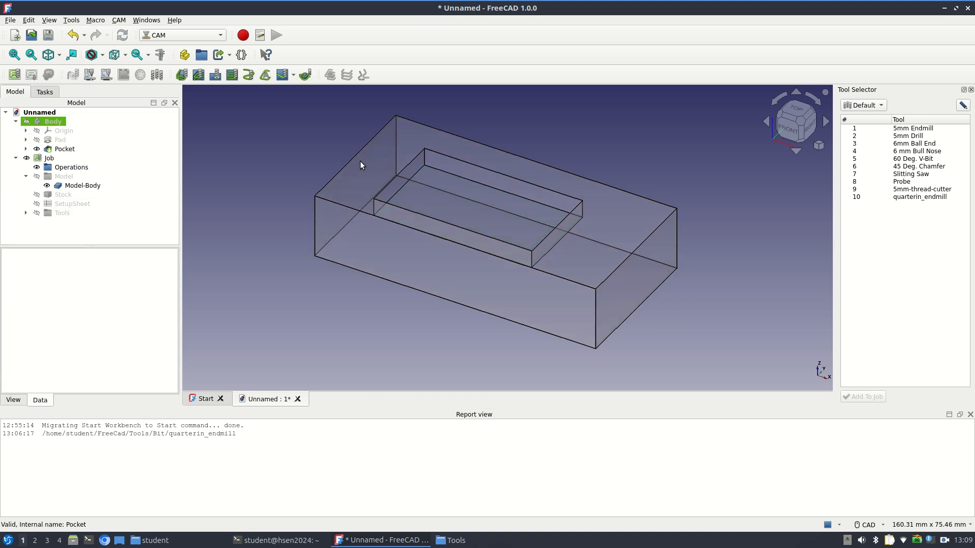
left_click(199, 77)
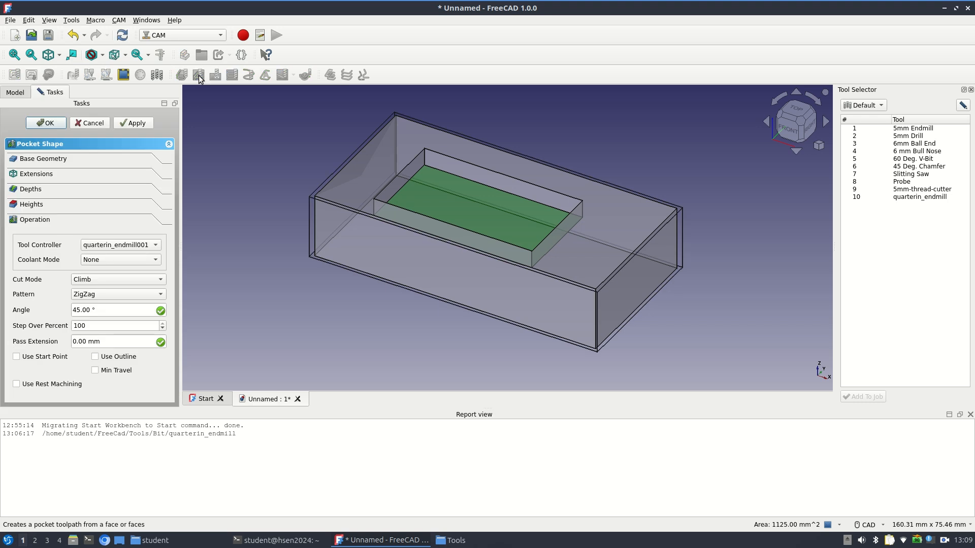
left_click(64, 162)
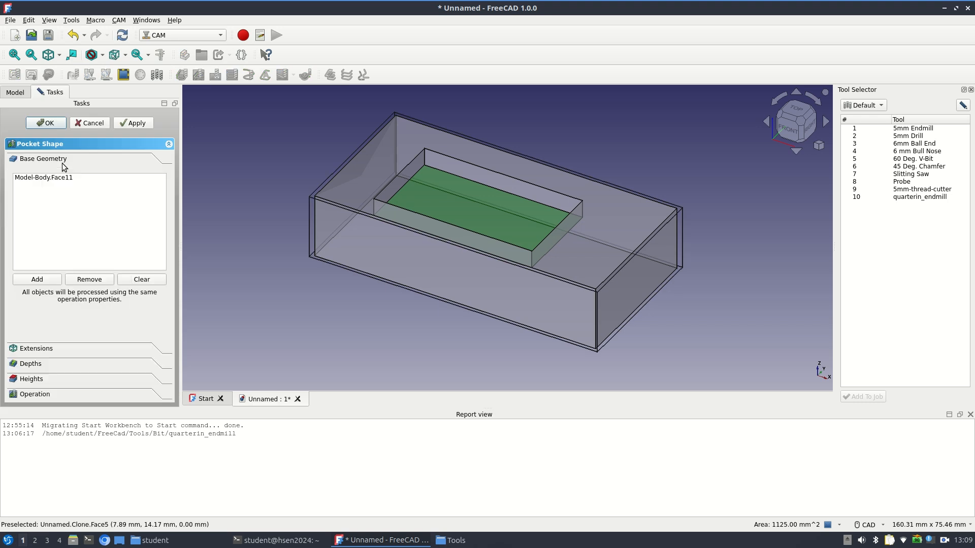
left_click(31, 364)
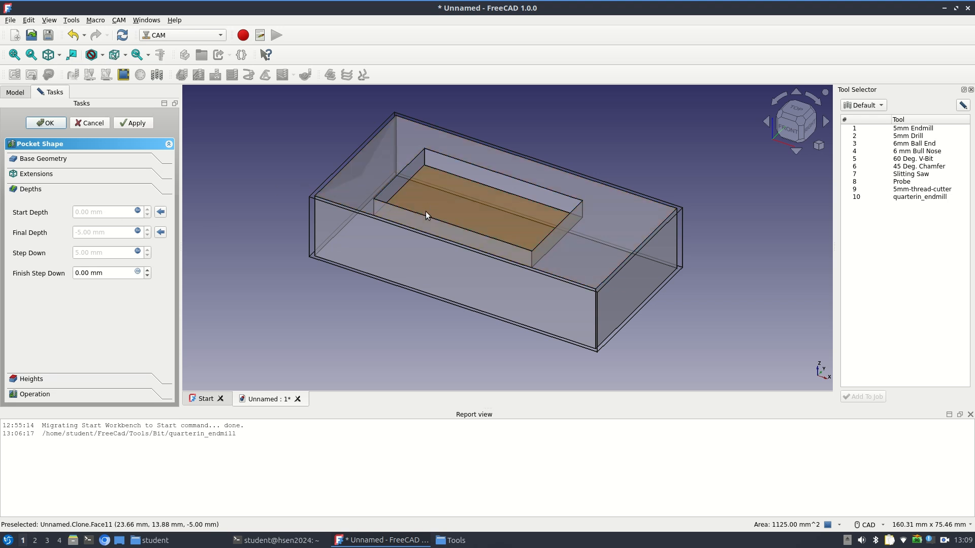
left_click(108, 212)
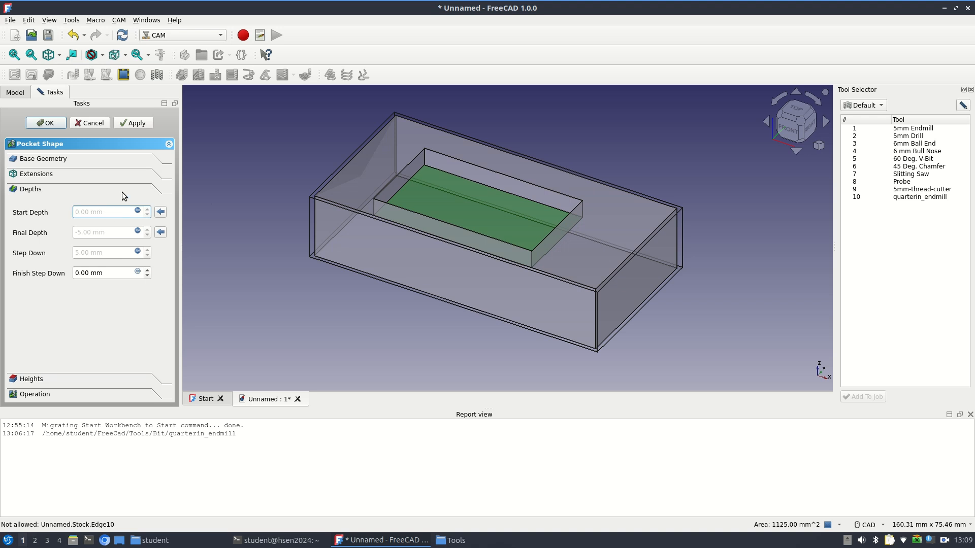
left_click(102, 127)
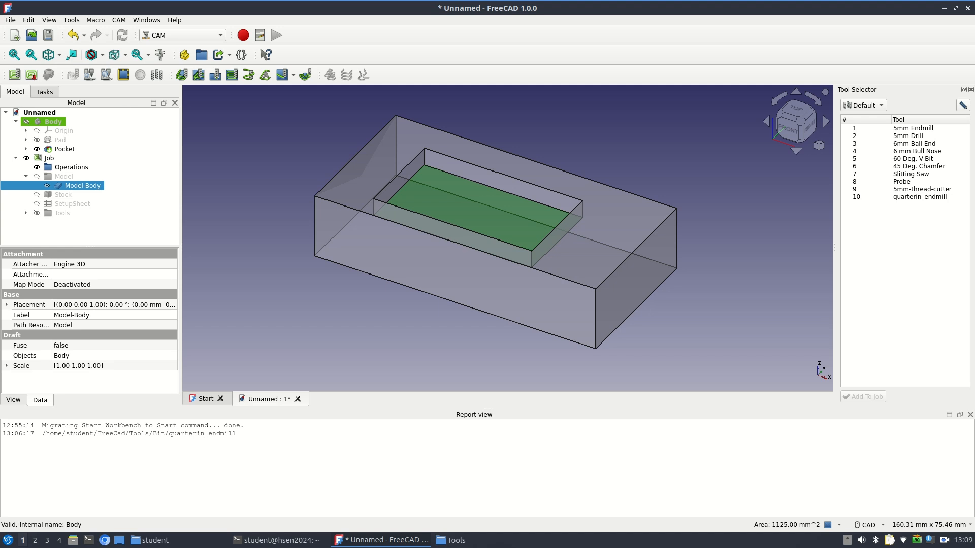
Set the quarterin_endmill toolbit's diameter to 0.25 in in the tool library, recheck its parameters, and close the library editor
left_click(964, 106)
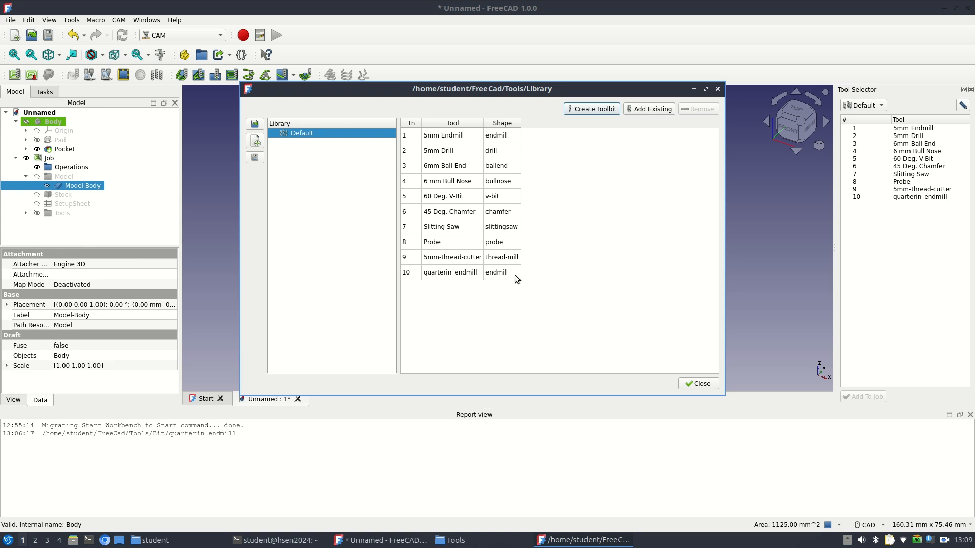
double_click(453, 273)
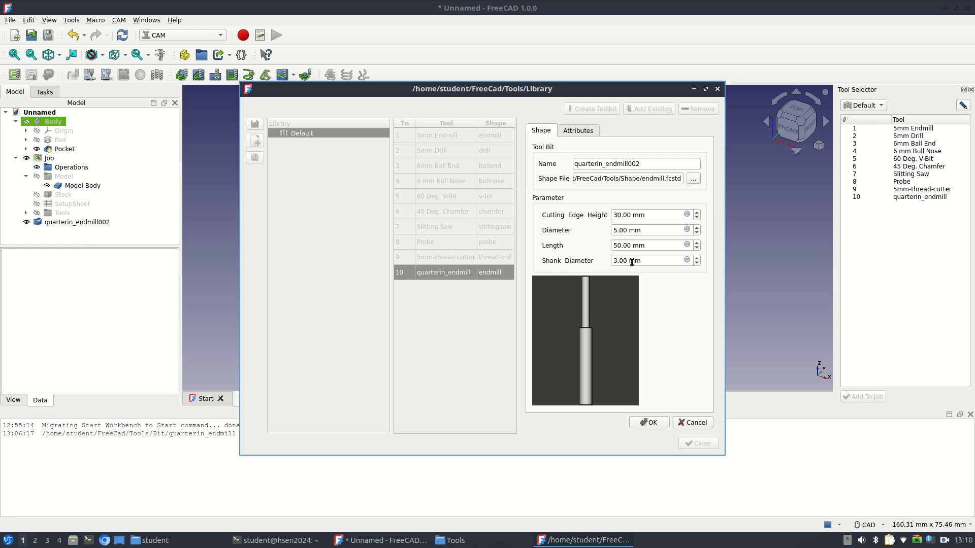
left_click_drag(646, 262, 577, 249)
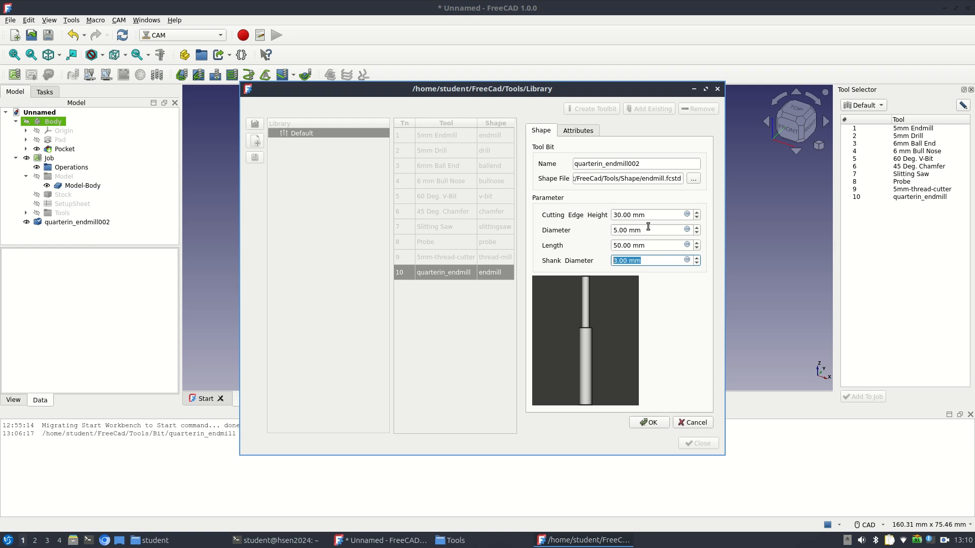
left_click_drag(649, 229, 566, 228)
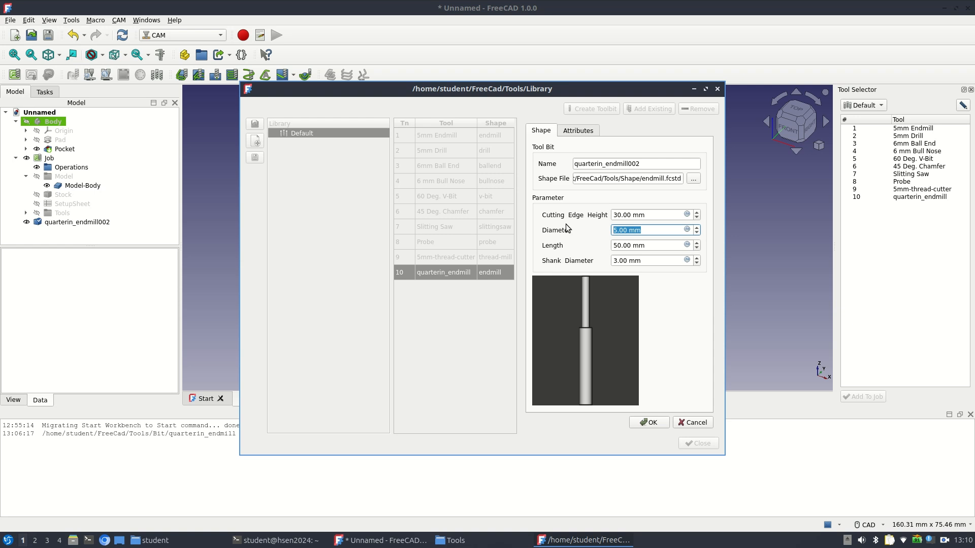
type("0.25in")
left_click(658, 422)
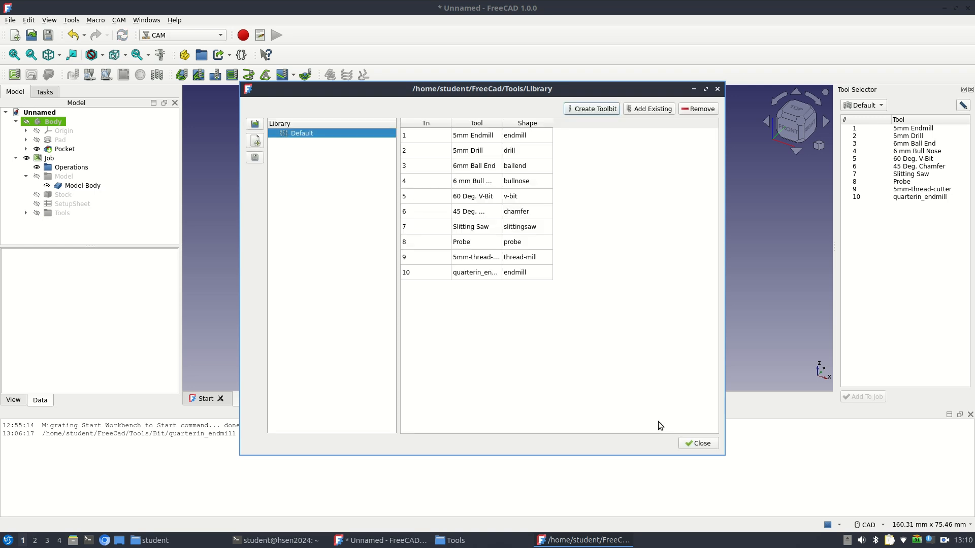
double_click(476, 274)
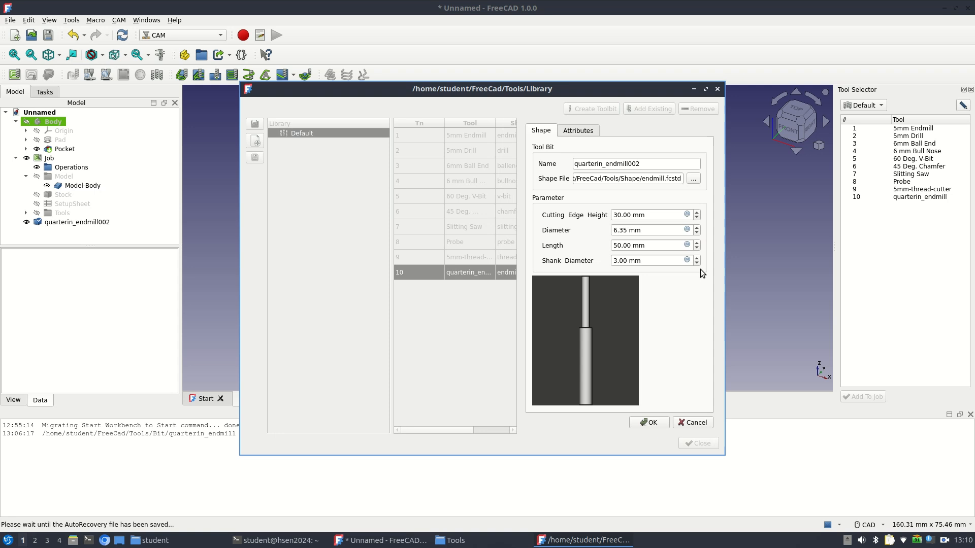
left_click(649, 424)
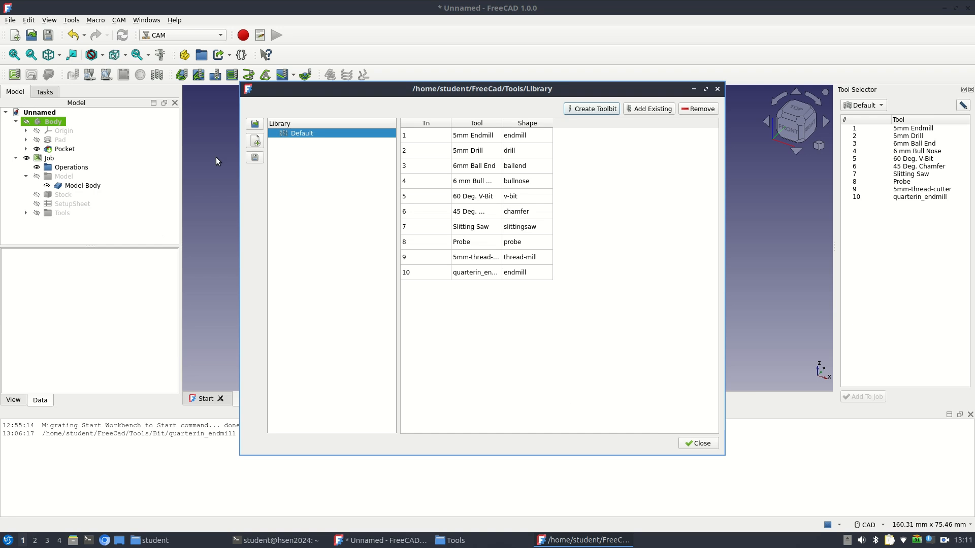
left_click(717, 90)
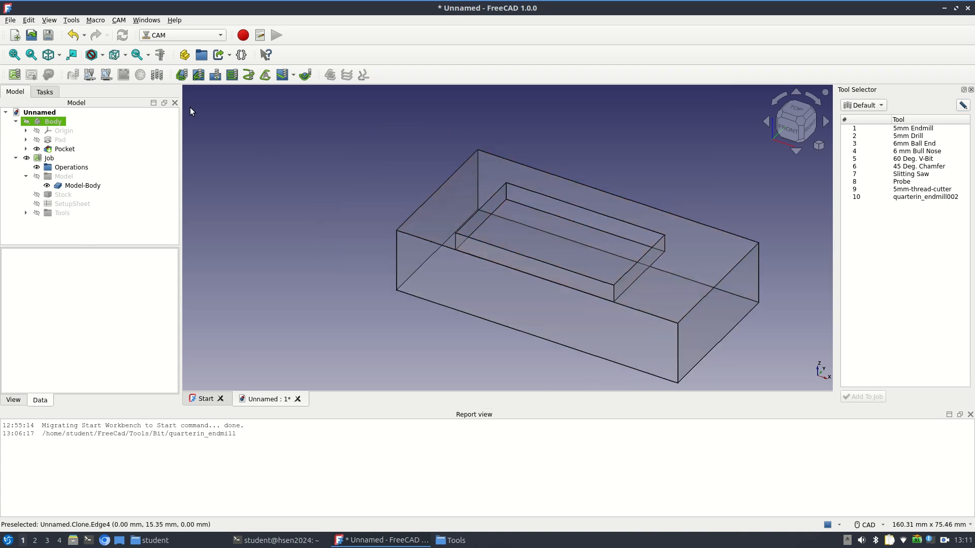
Create a Pocket Shape operation from the pocket's floor face and check its base geometry
left_click(504, 230)
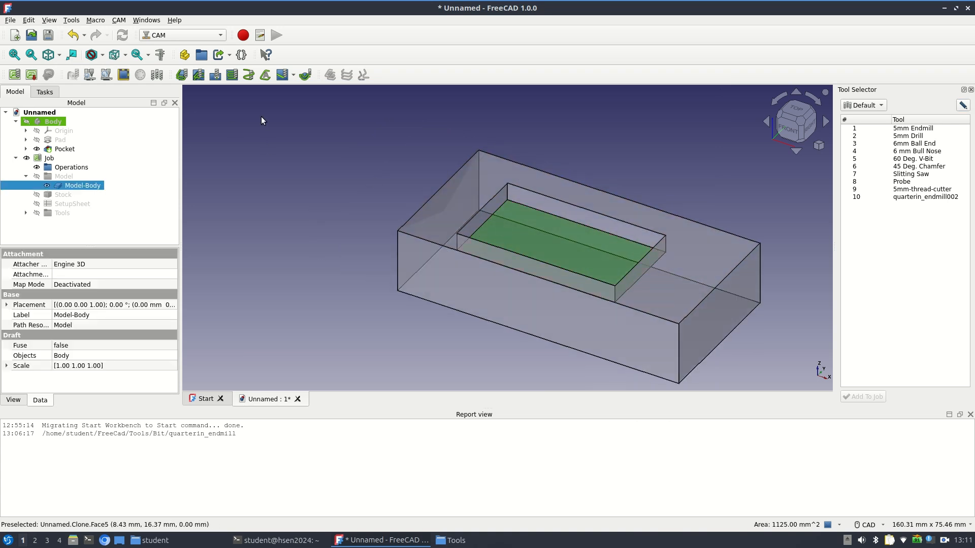
left_click(201, 79)
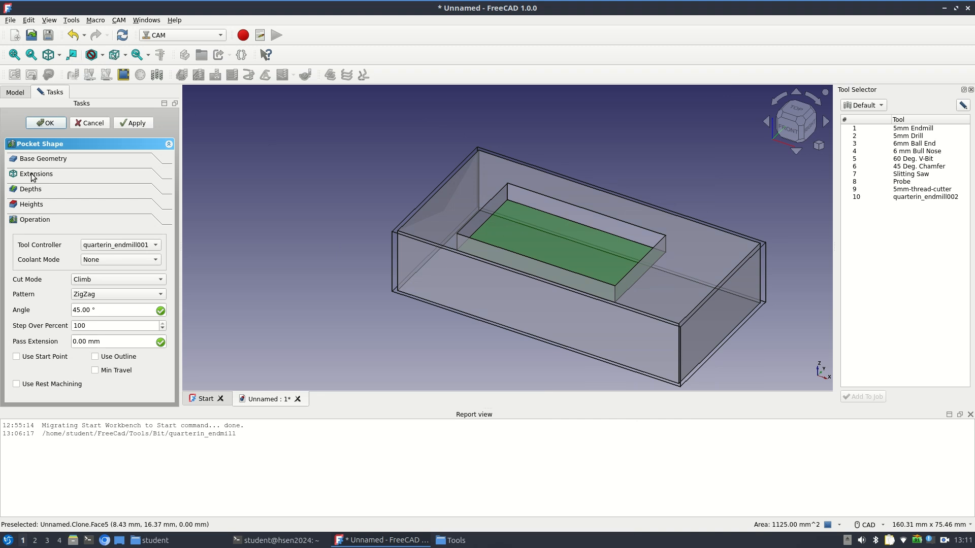
left_click(43, 159)
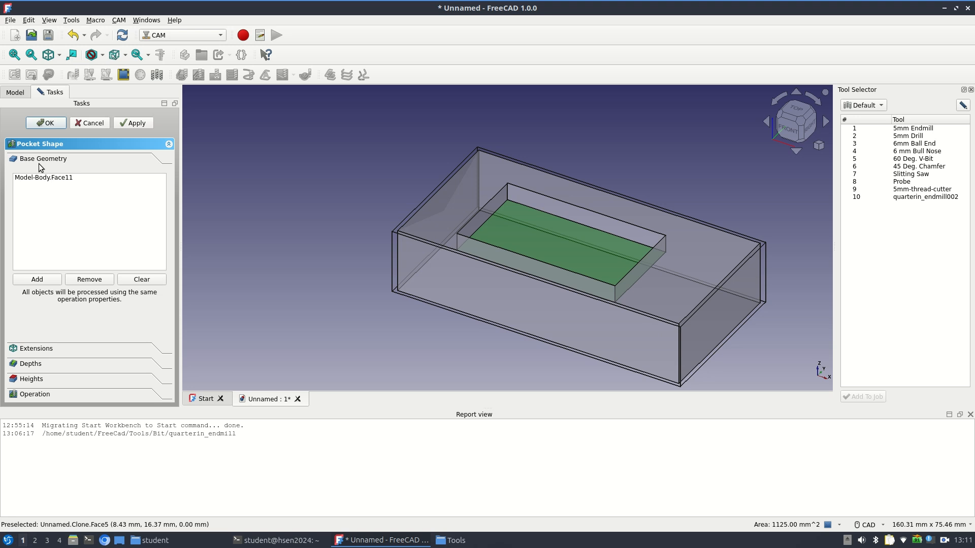
Replace the pocket operation's step-down expression with 4 so each pass cuts 4 mm
left_click(32, 364)
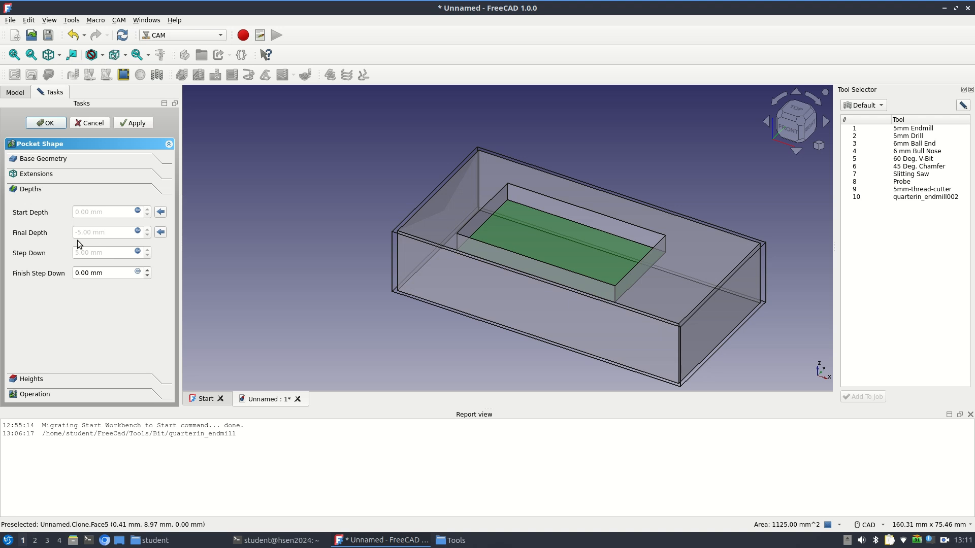
left_click(103, 252)
triple_click(112, 255)
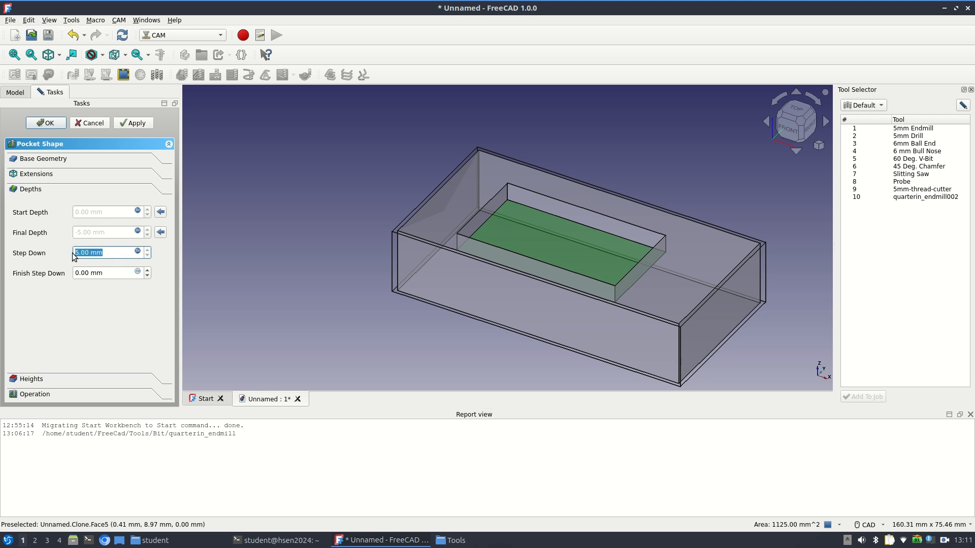
left_click(137, 251)
left_click(176, 254)
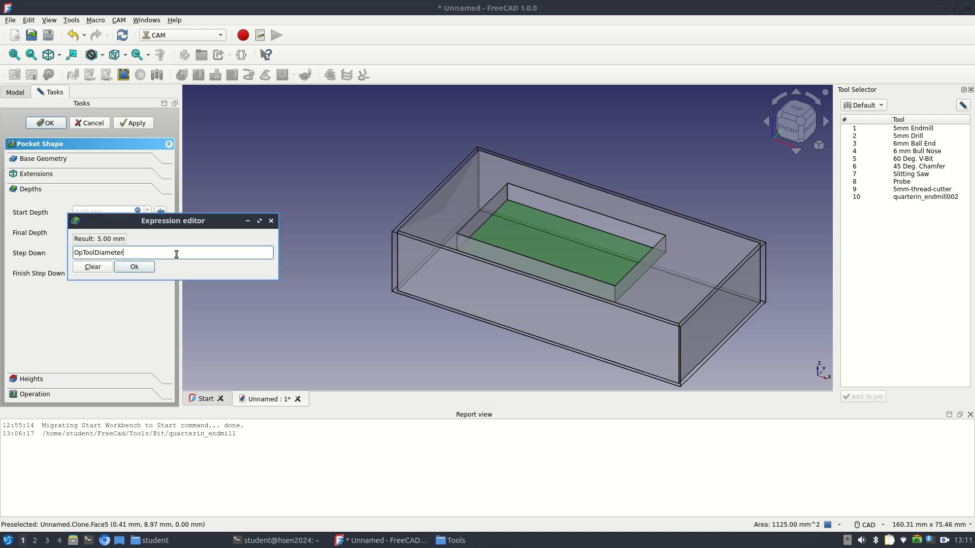
type("4")
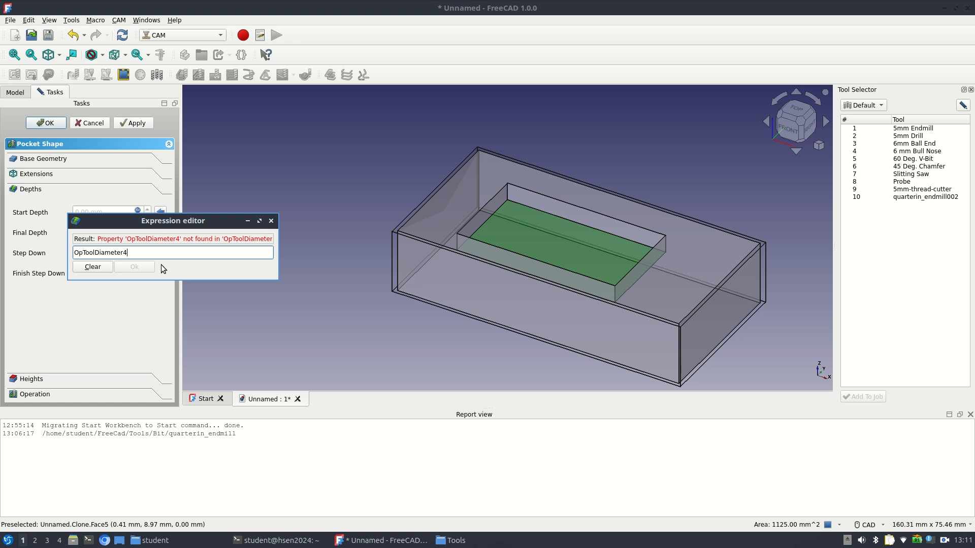
triple_click(155, 256)
type("54")
key("Return")
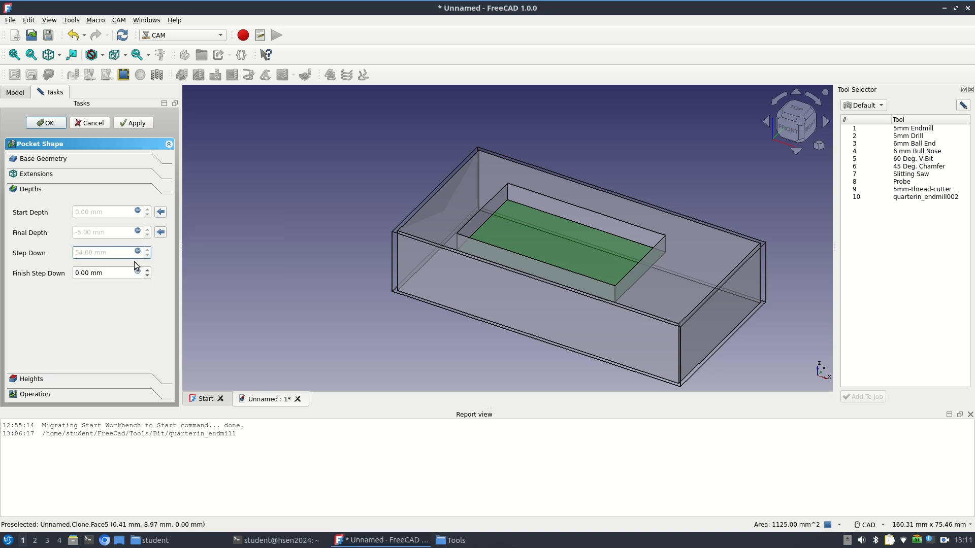
left_click(137, 252)
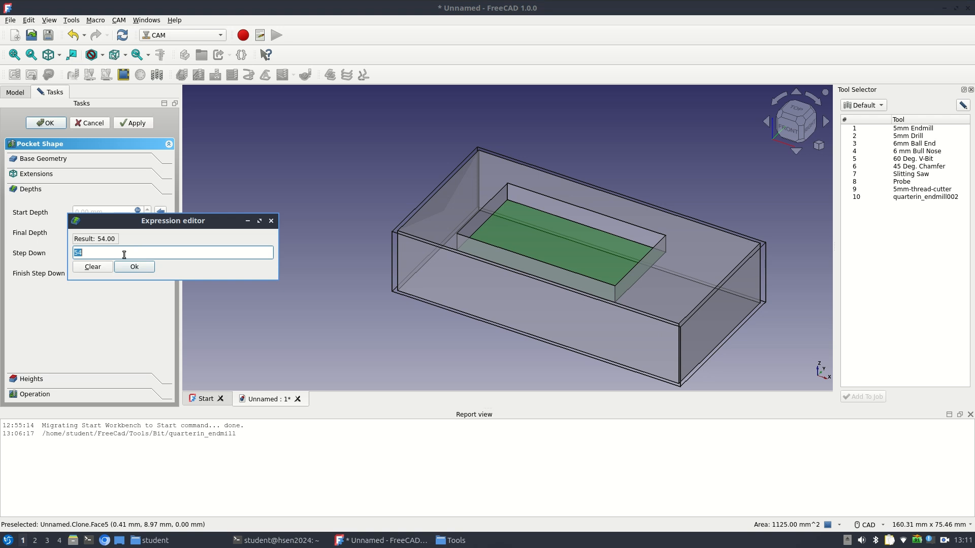
type("4")
key("Return")
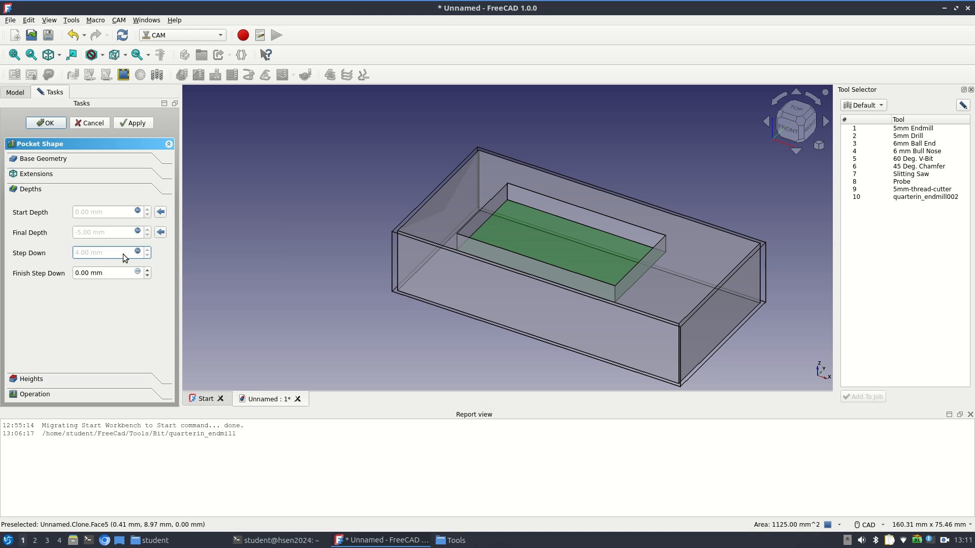
Set the pocket operation's start depth expression to OpStartDepth+2mm
left_click(137, 211)
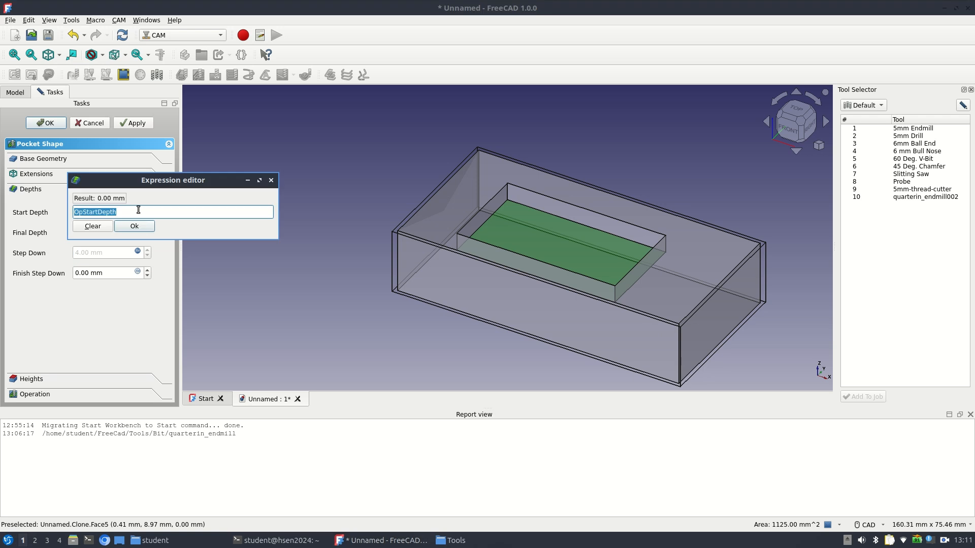
left_click(151, 214)
type("+2")
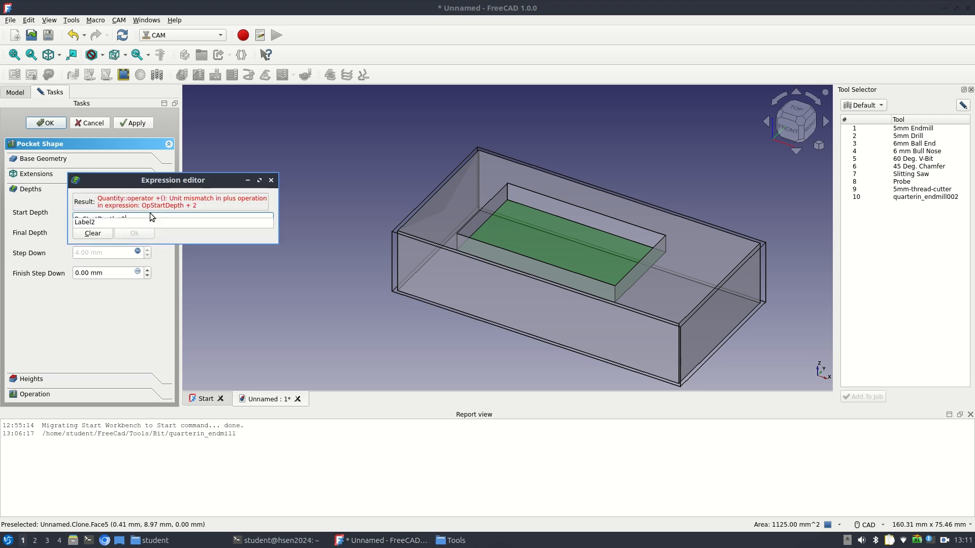
type("mm")
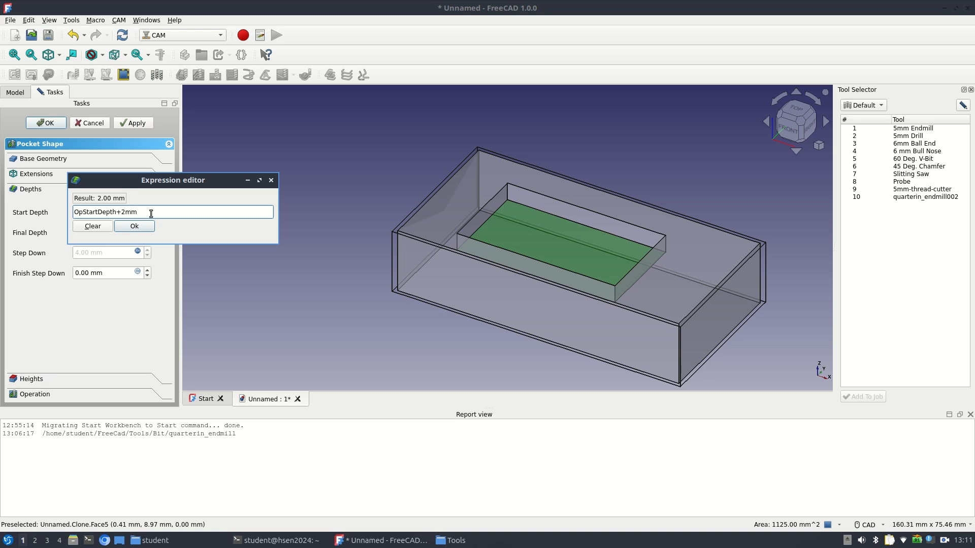
left_click(83, 212, "shift")
left_click_drag(102, 217, 114, 209)
left_click(135, 229)
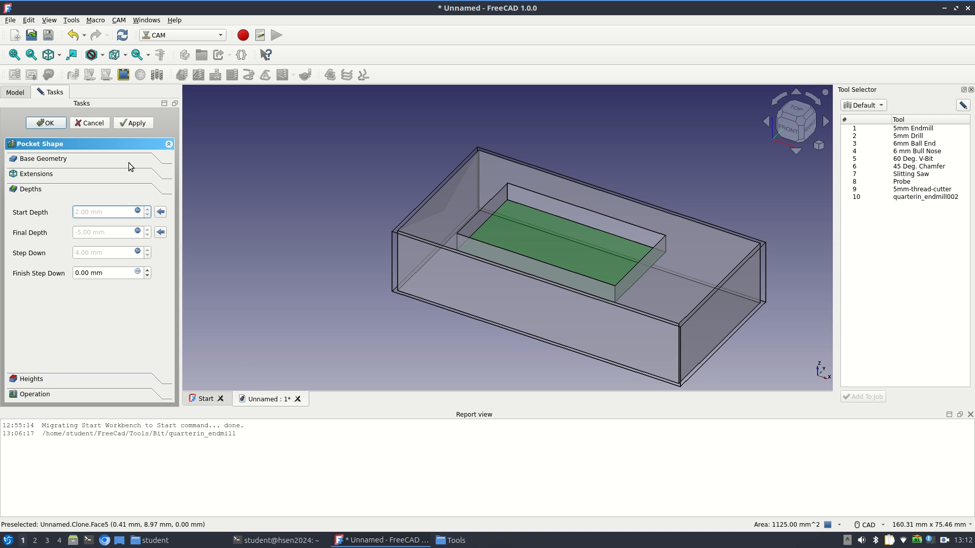
Add 30mm to the pocket operation's safe height expression, making it OpStockZMax + SetupSheet.SafeHeightOffset+30mm
left_click(44, 381)
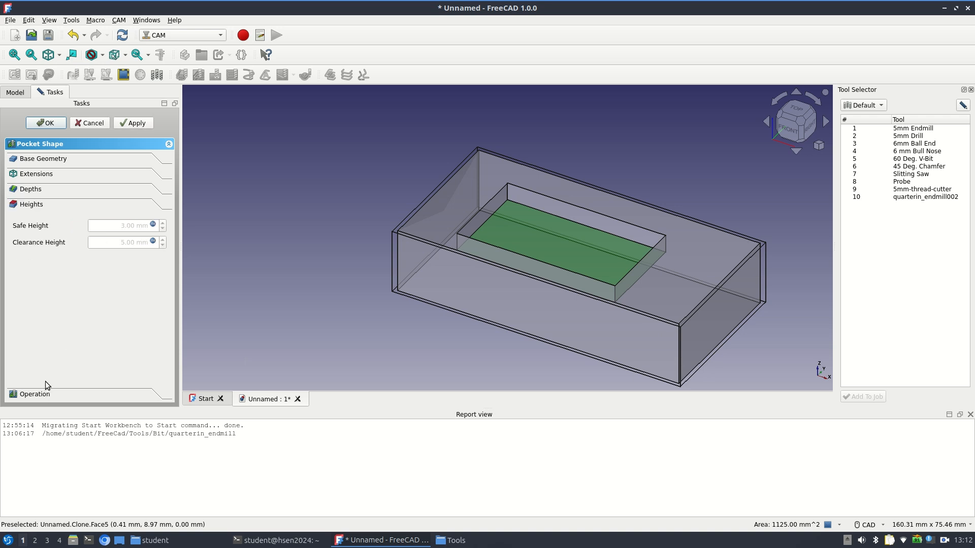
left_click(153, 224)
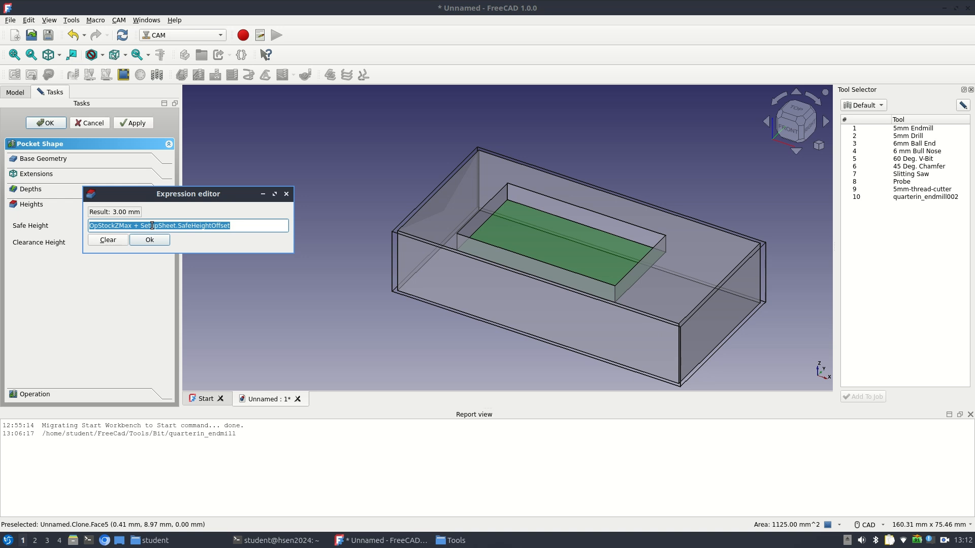
left_click(238, 227)
type("+30mm")
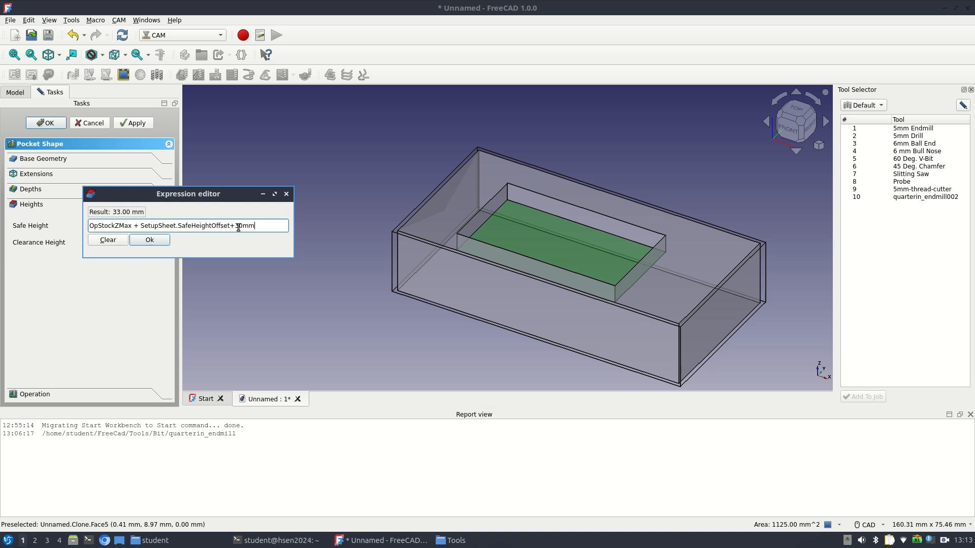
key("Return")
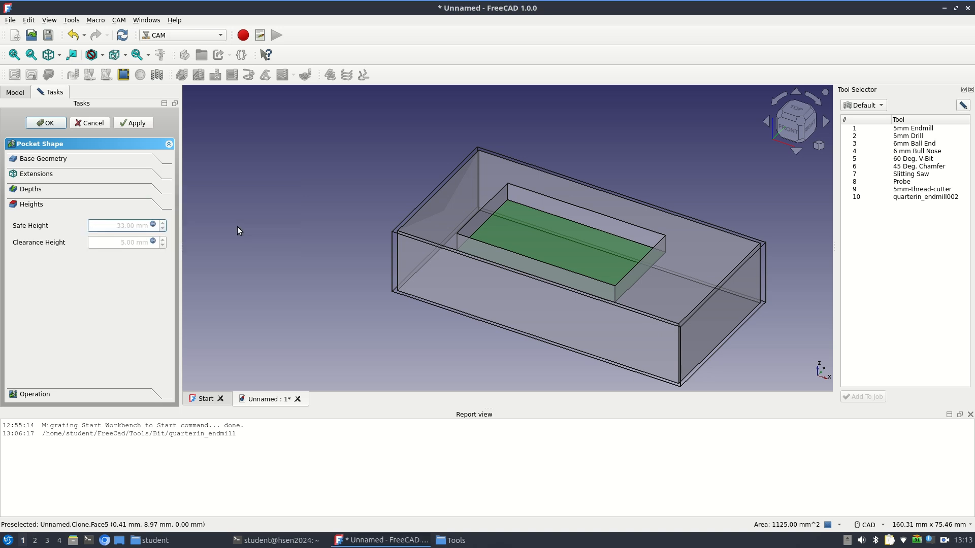
Set the pocket operation's clearance height expression to OpStockZMax + SetupSheet.ClearanceHeightOffset+30mm
left_click(152, 242)
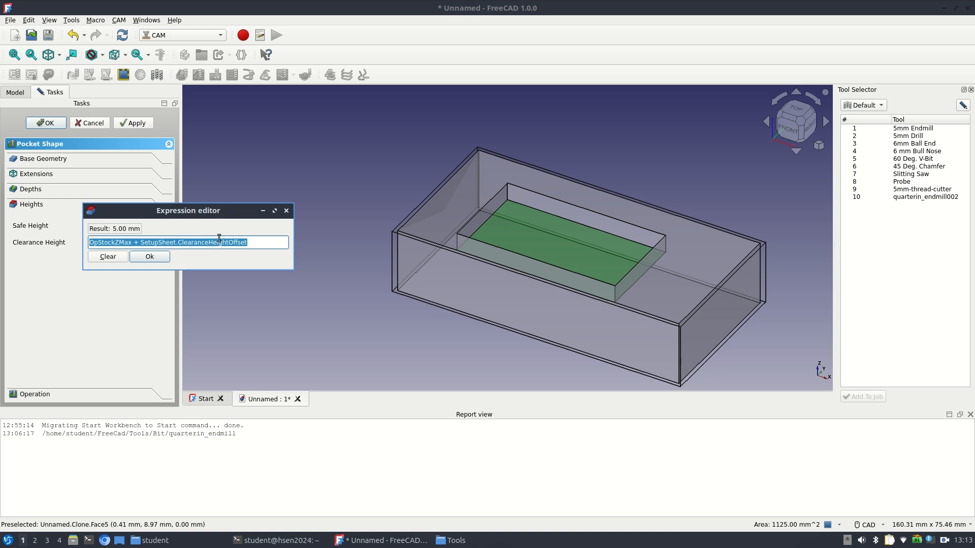
left_click(253, 243)
type("? ")
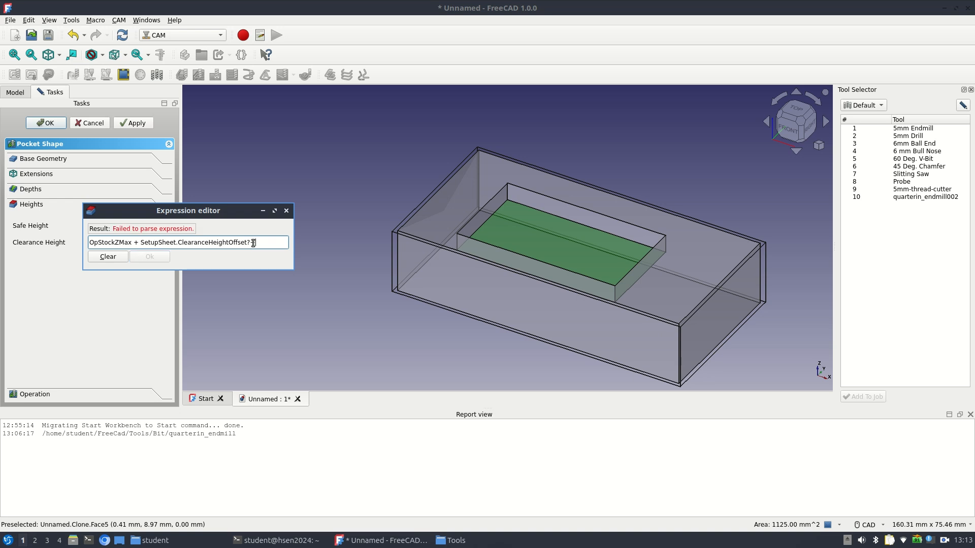
type("30mm")
left_click(298, 259)
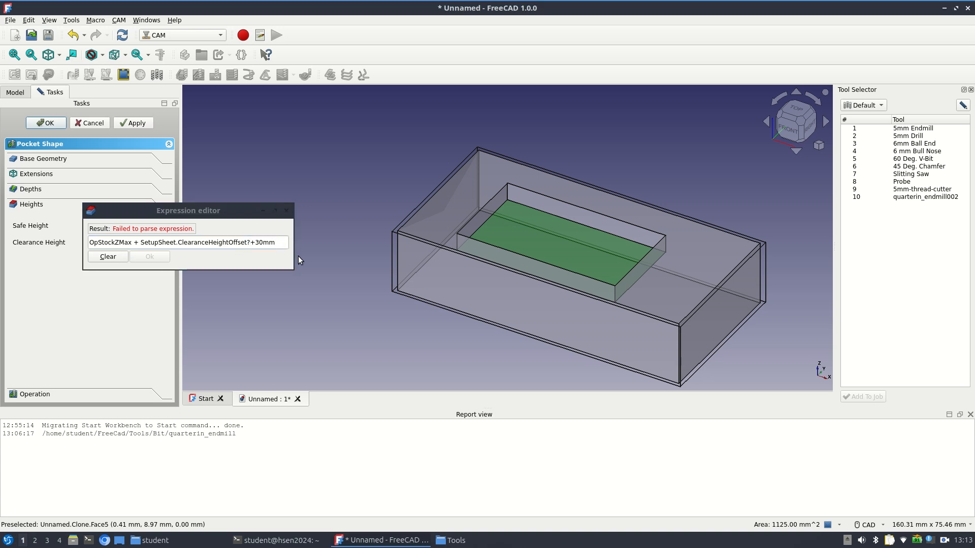
left_click(243, 253)
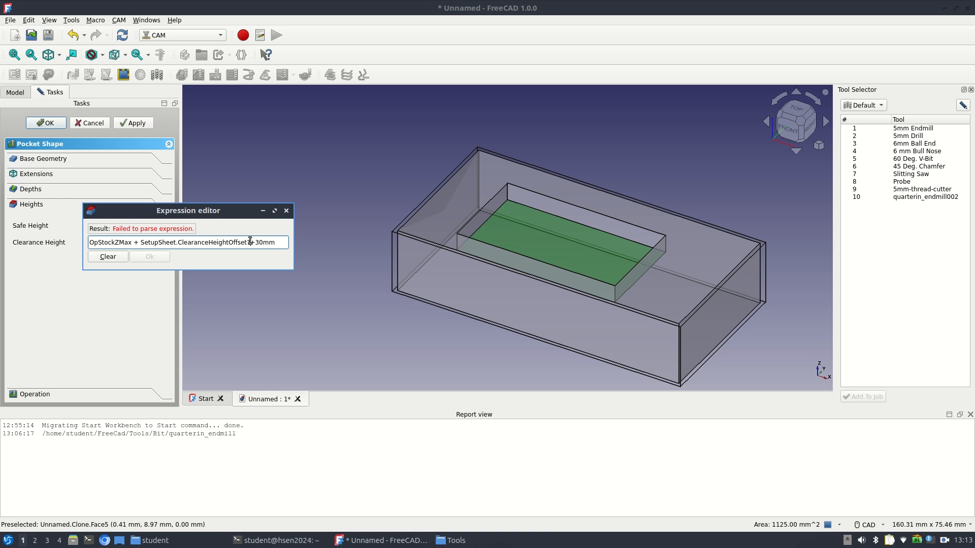
key("BackSpace")
left_click(250, 243)
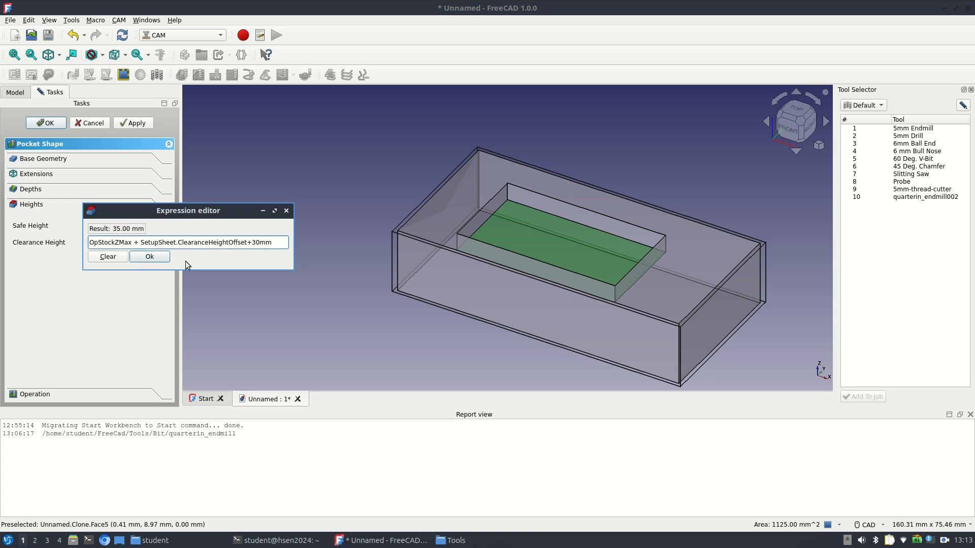
left_click(163, 258)
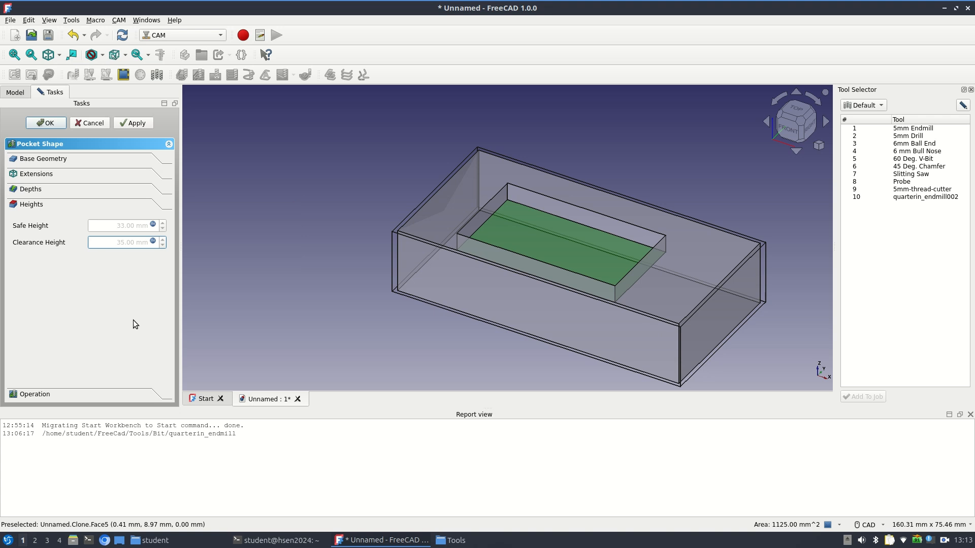
Check the pocket operation's tool and pattern settings, apply them to generate the toolpath, and finish the operation
left_click(44, 394)
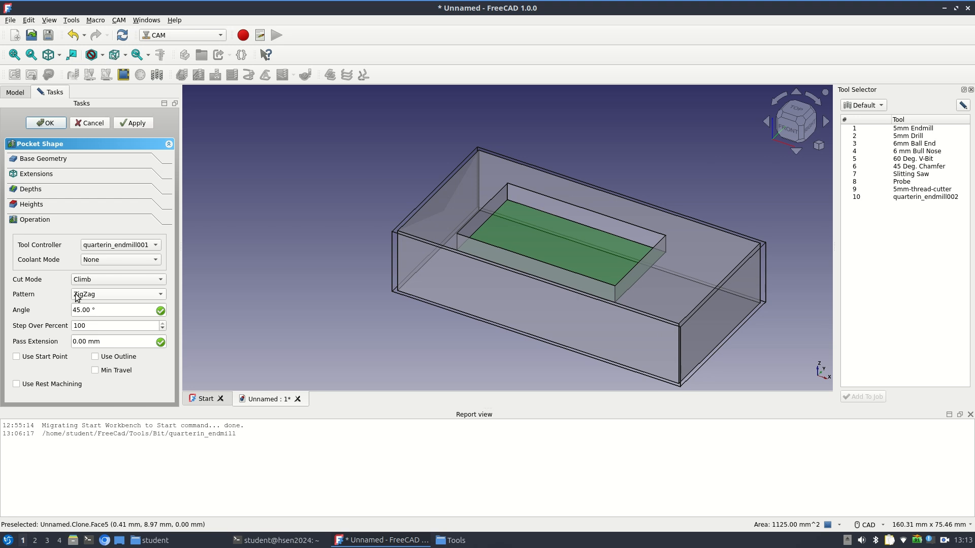
left_click(130, 127)
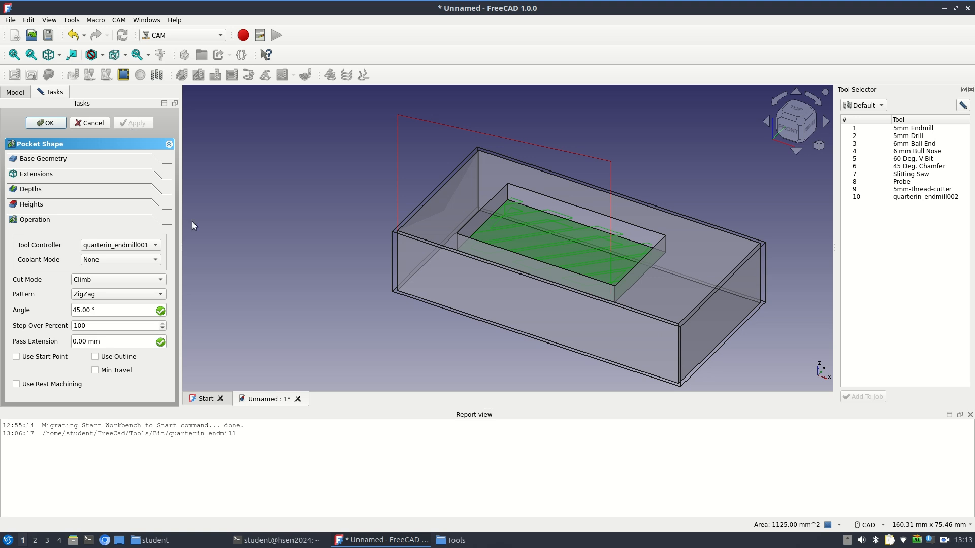
left_click(60, 124)
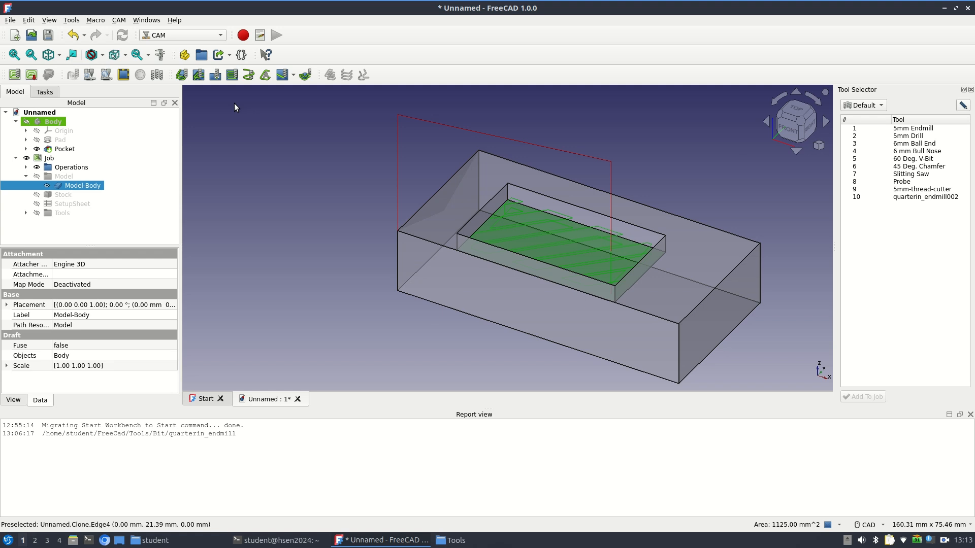
Simulate the Pocket_Shape toolpath with the CAM Simulator and replay it at a slower speed of 8 G/s
left_click(89, 76)
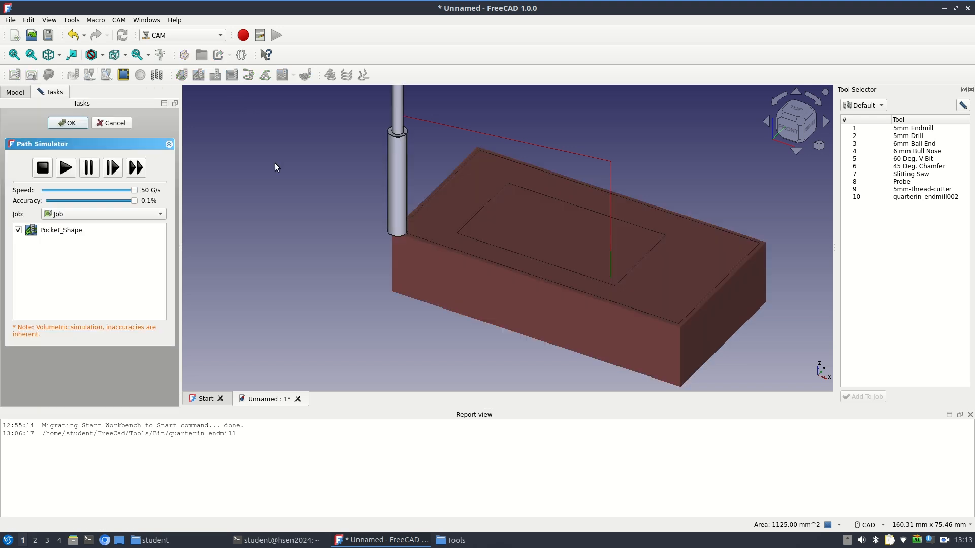
left_click(65, 168)
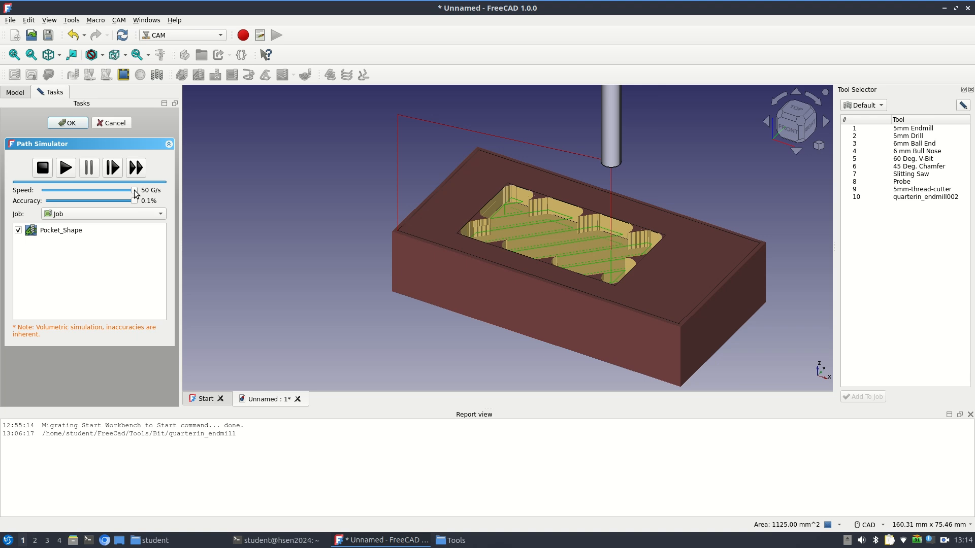
left_click_drag(135, 191, 58, 190)
left_click(66, 168)
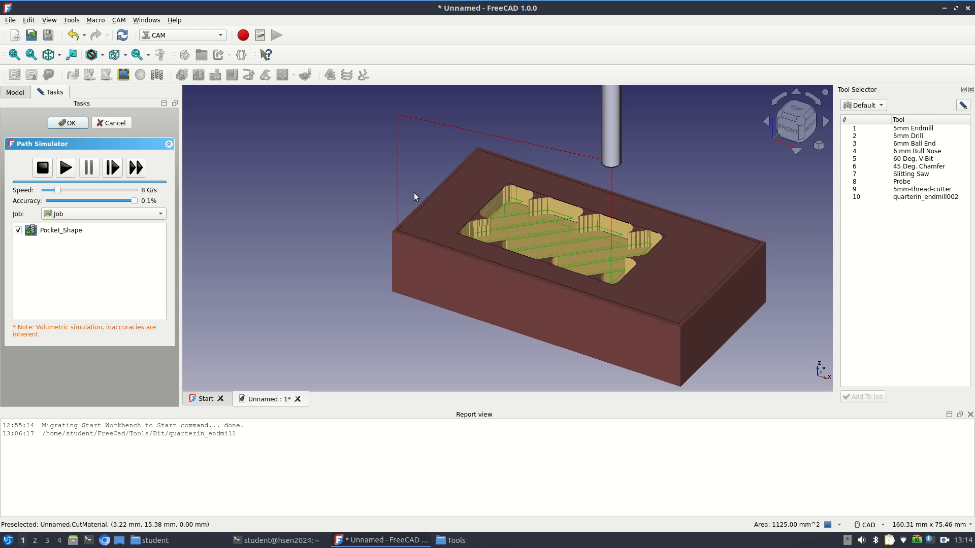
Accept the simulation and delete the CutMaterial mesh from the document
left_click(67, 123)
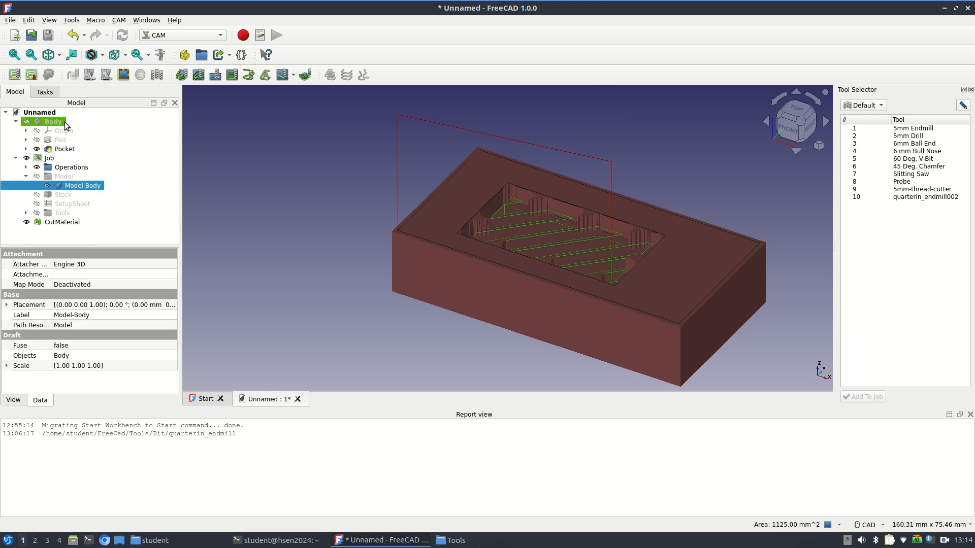
left_click(51, 223)
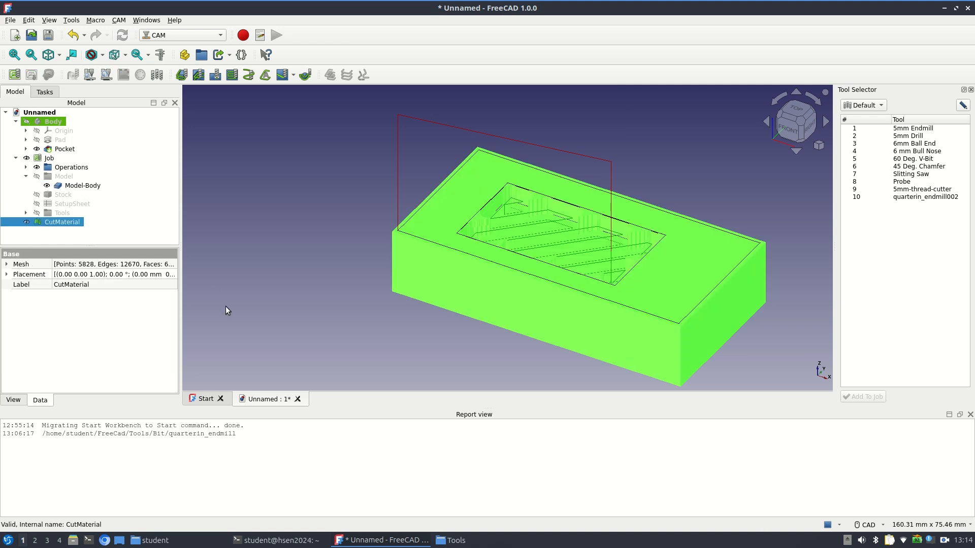
key("Delete")
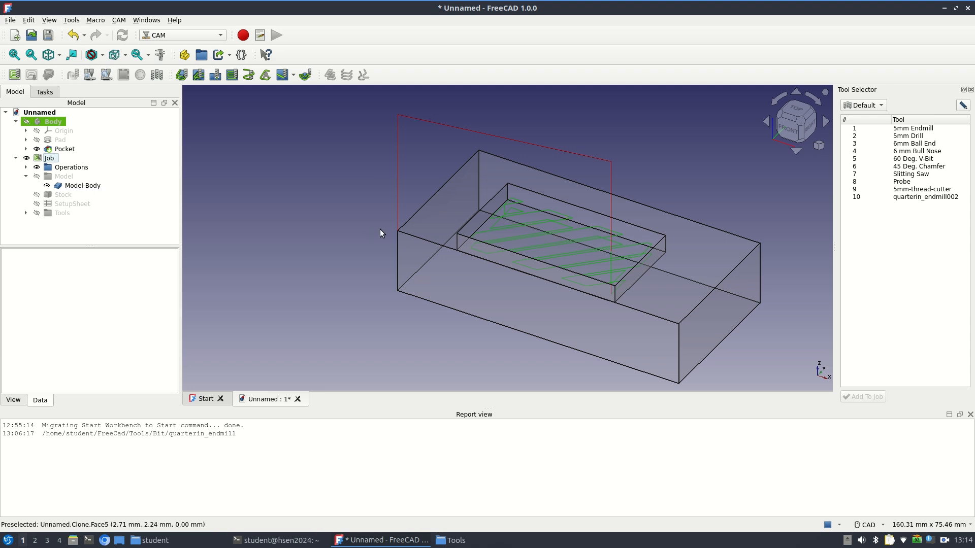
Reopen the Pocket_Shape operation and apply the ZigZagOffset clearing pattern
left_click(26, 168)
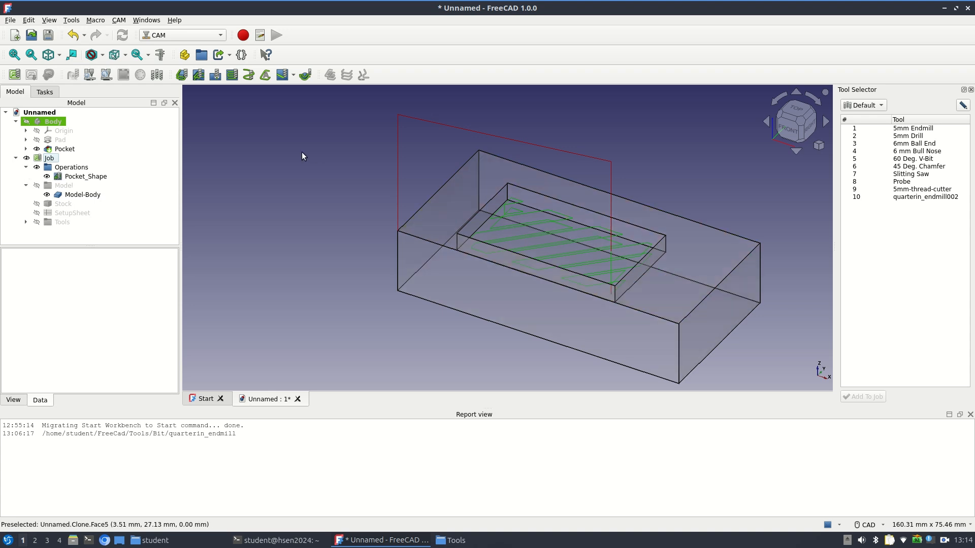
double_click(104, 177)
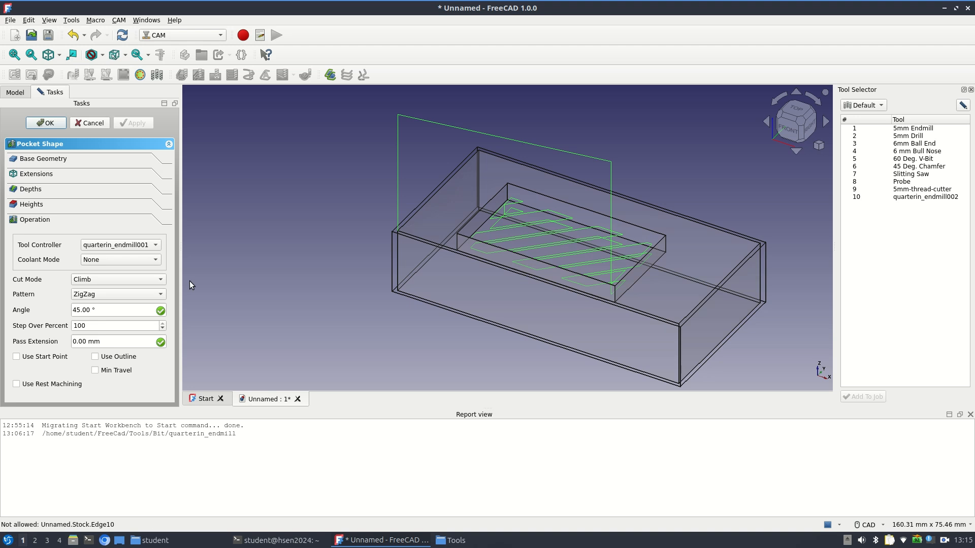
left_click(161, 295)
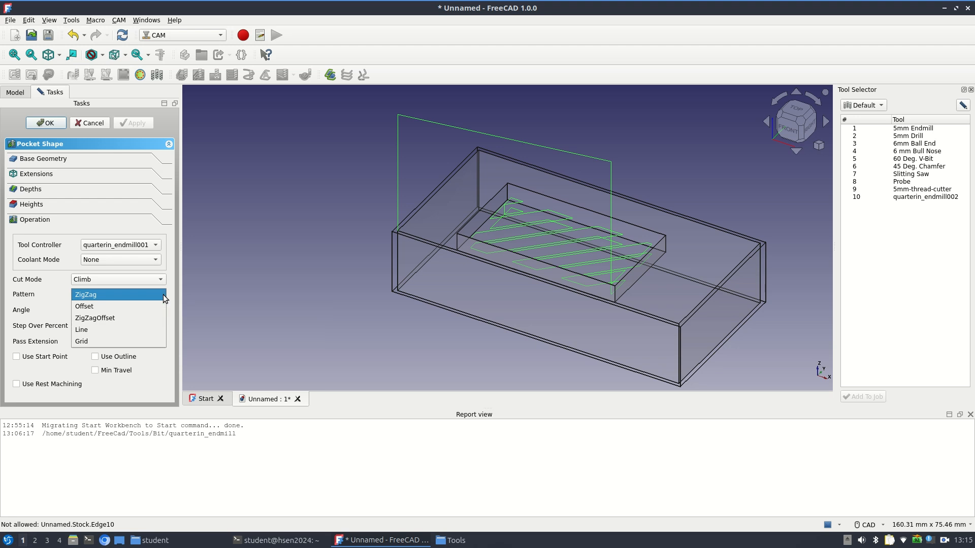
left_click(150, 319)
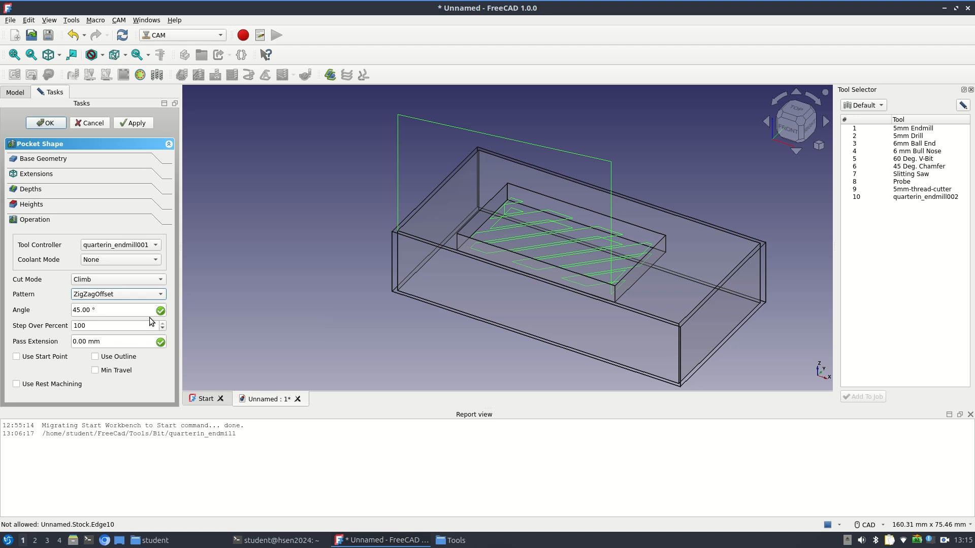
left_click(125, 127)
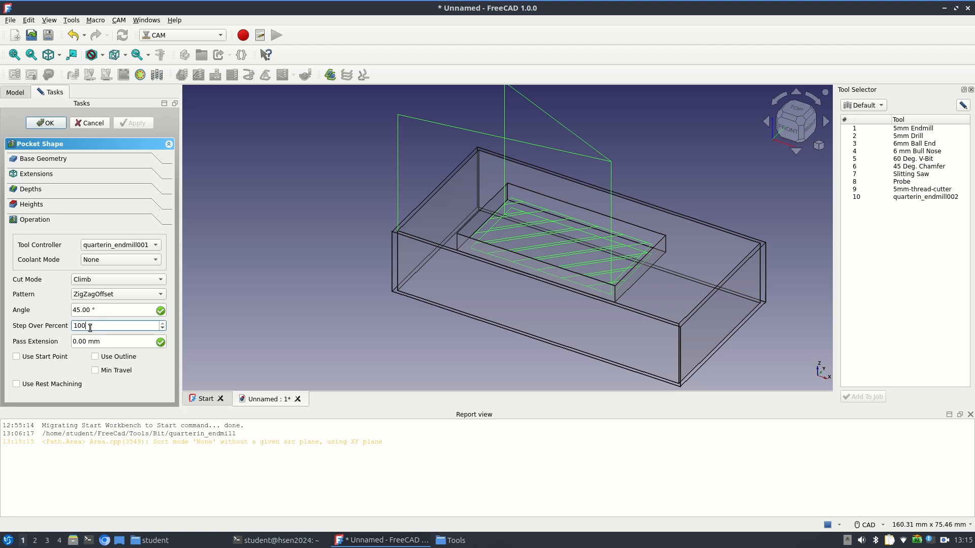
Set the pocket operation's step over to 80 percent, recalculate the toolpath, and finish editing
left_click_drag(90, 327, 56, 326)
type("80")
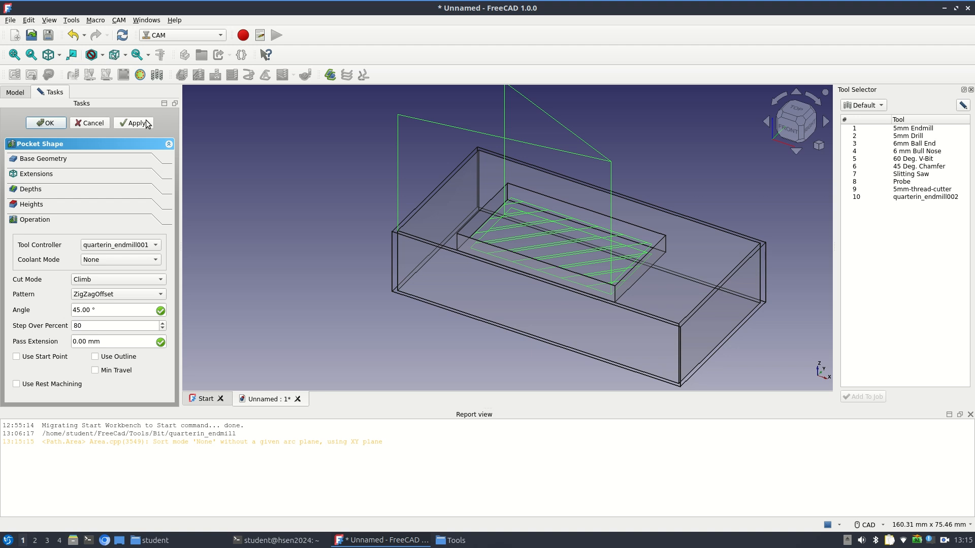
left_click(140, 129)
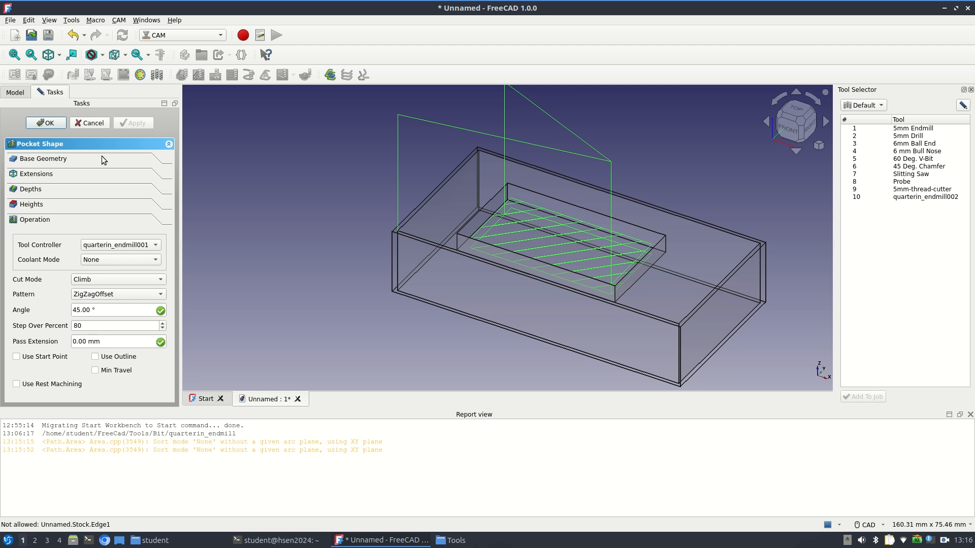
left_click(56, 124)
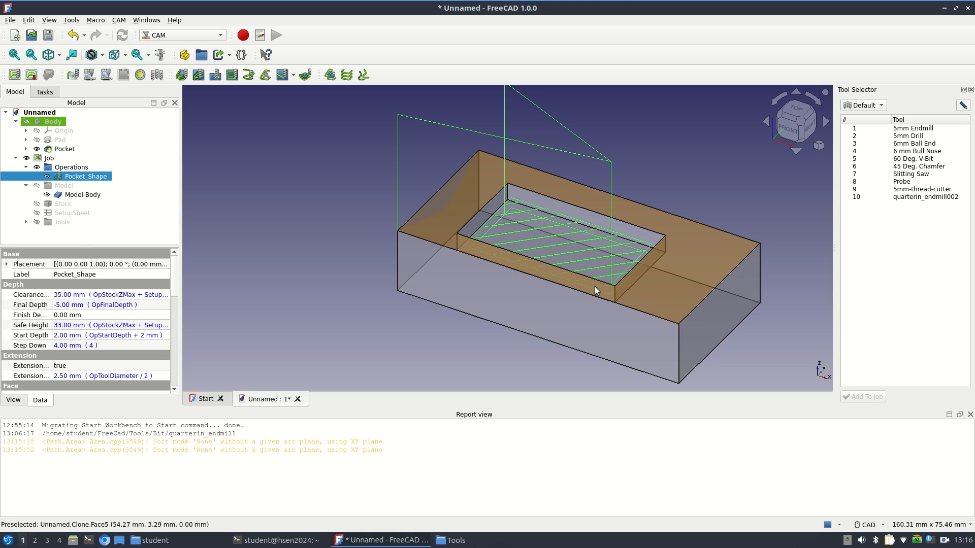
Select all four outer side faces of the block
left_click(587, 328)
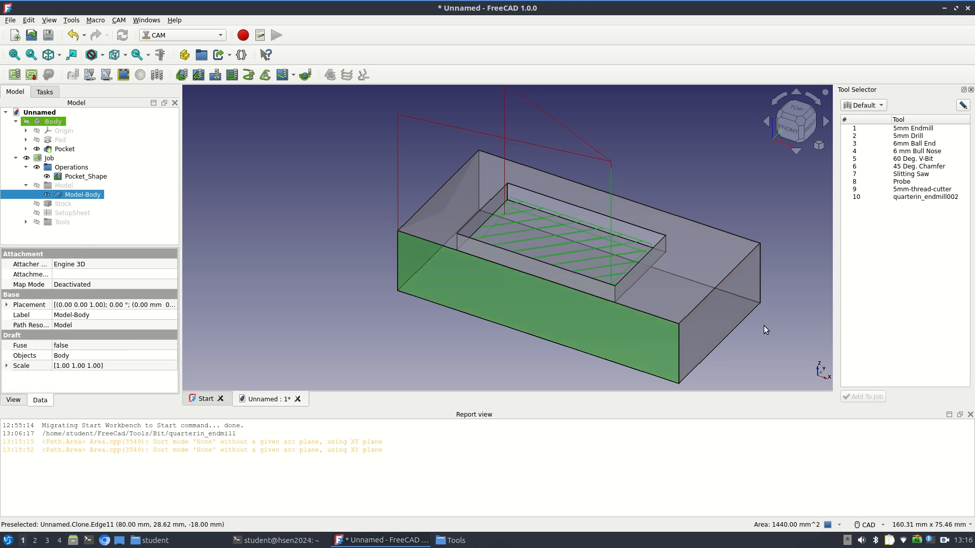
left_click(736, 304, "ctrl")
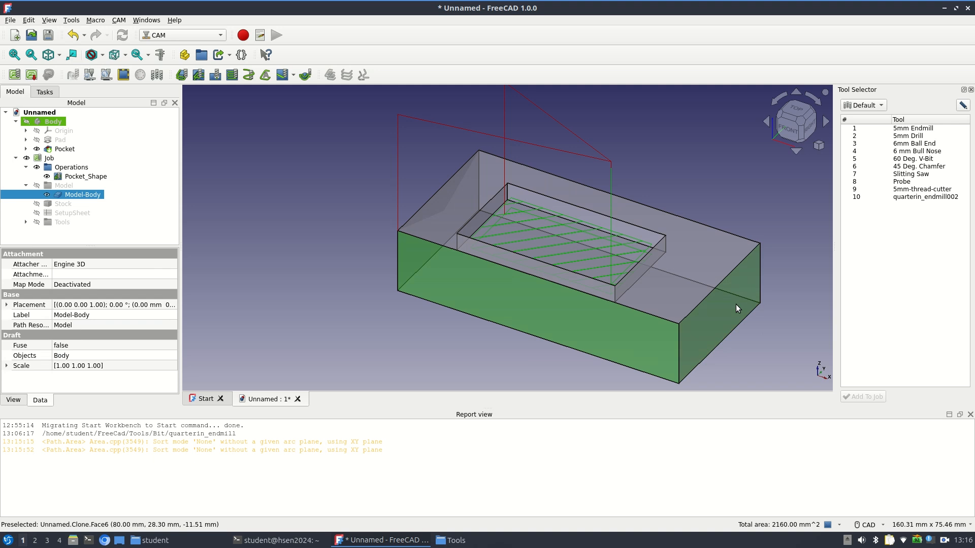
left_click(825, 123)
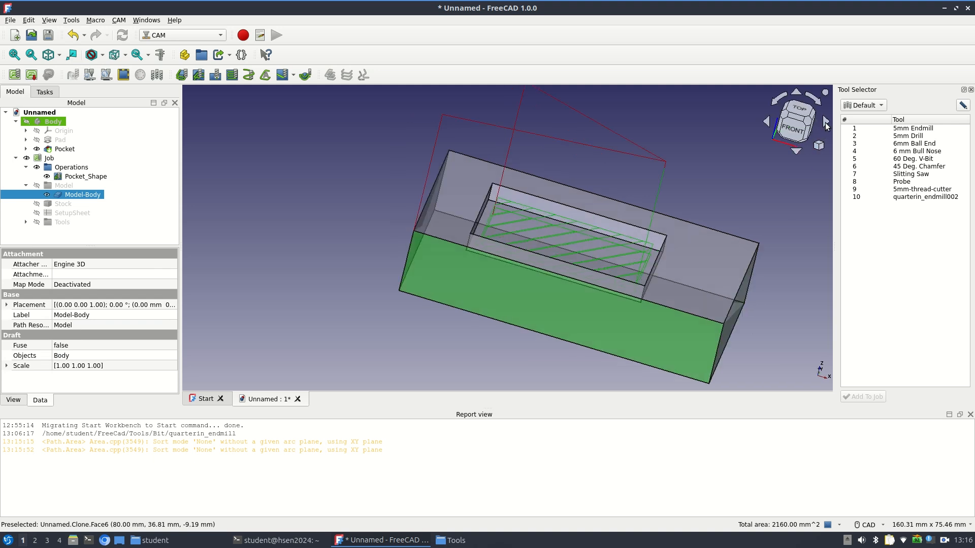
left_click(825, 123)
left_click(459, 239, "ctrl")
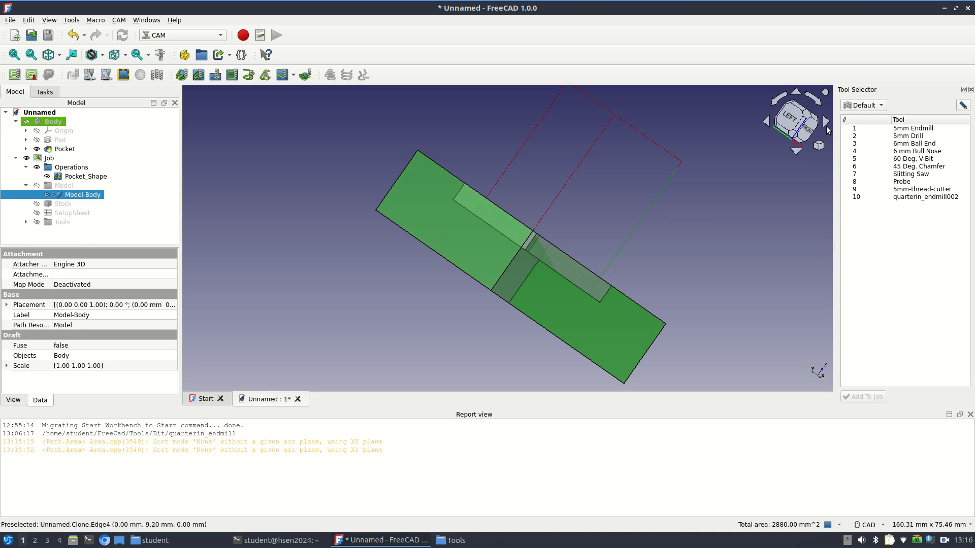
left_click(826, 123)
left_click(825, 123)
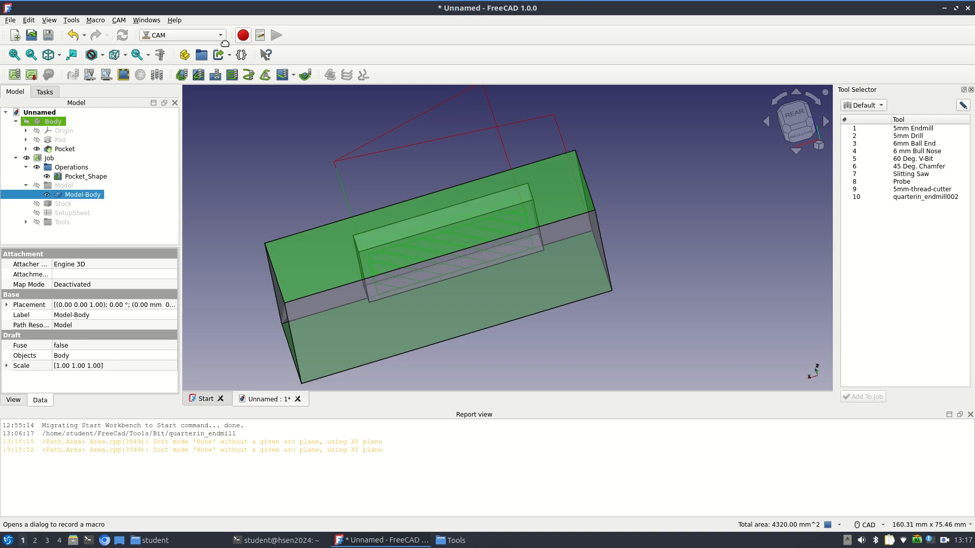
left_click(182, 76)
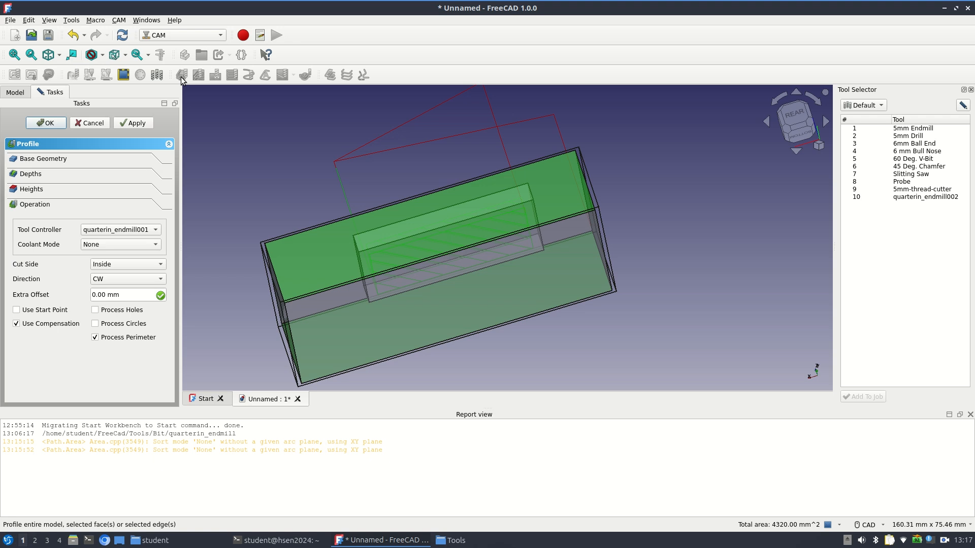
left_click(47, 160)
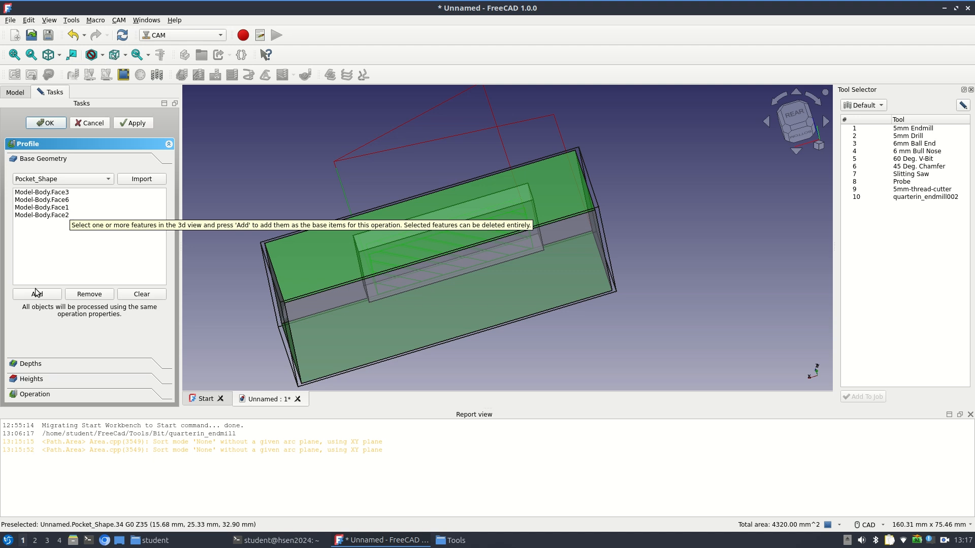
left_click(28, 363)
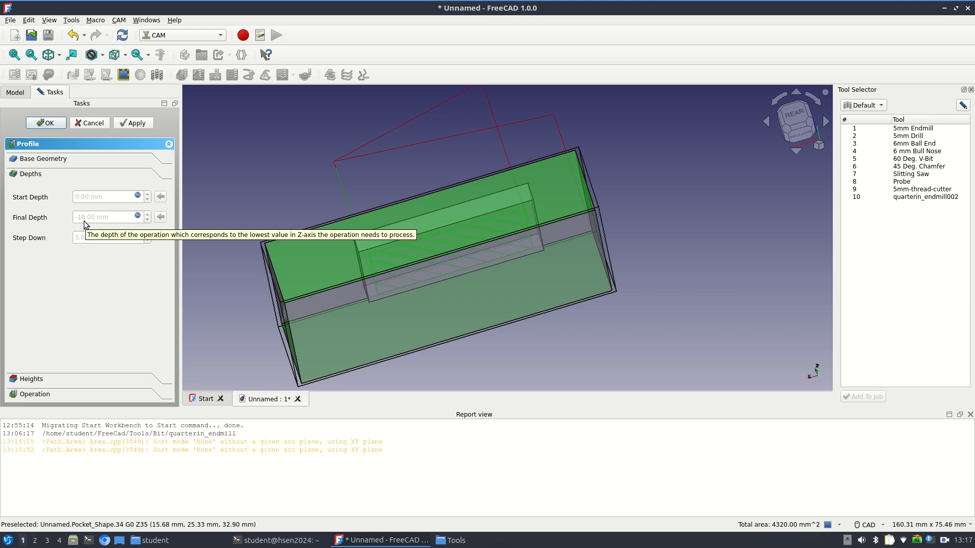
left_click(102, 127)
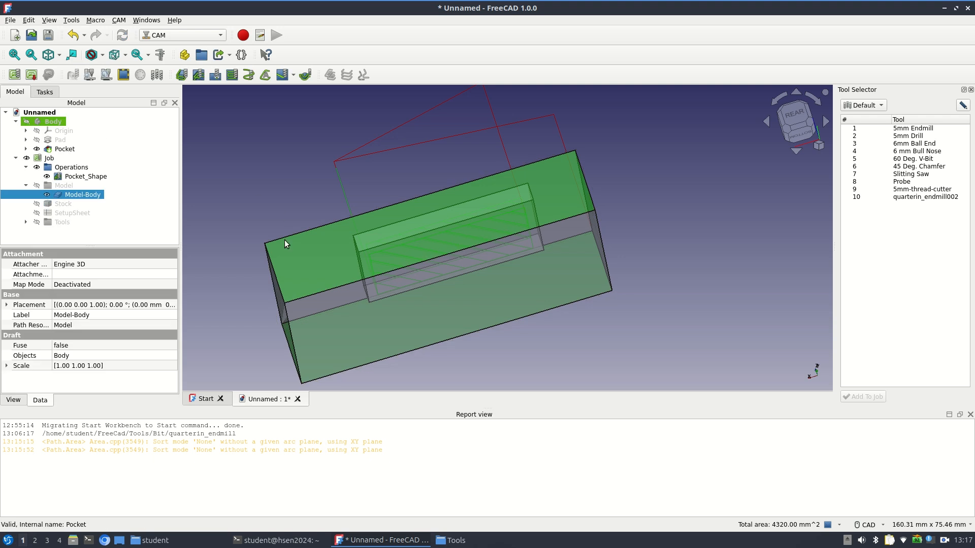
left_click(221, 273)
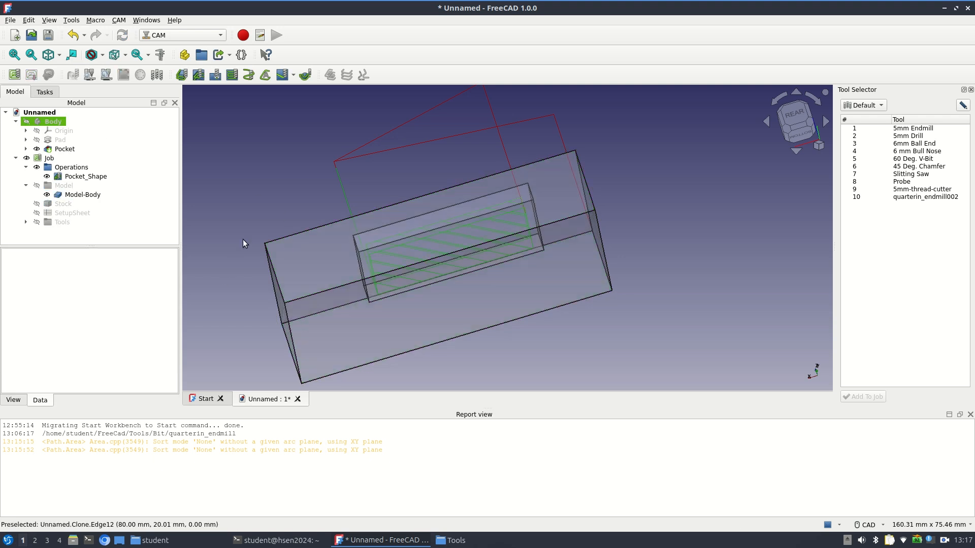
Create a Profile operation using the block's top face as its base geometry
mouse_move(243, 239)
middle_mouse_down()
mouse_move(246, 293)
mouse_move(322, 304)
mouse_move(343, 294)
middle_mouse_up()
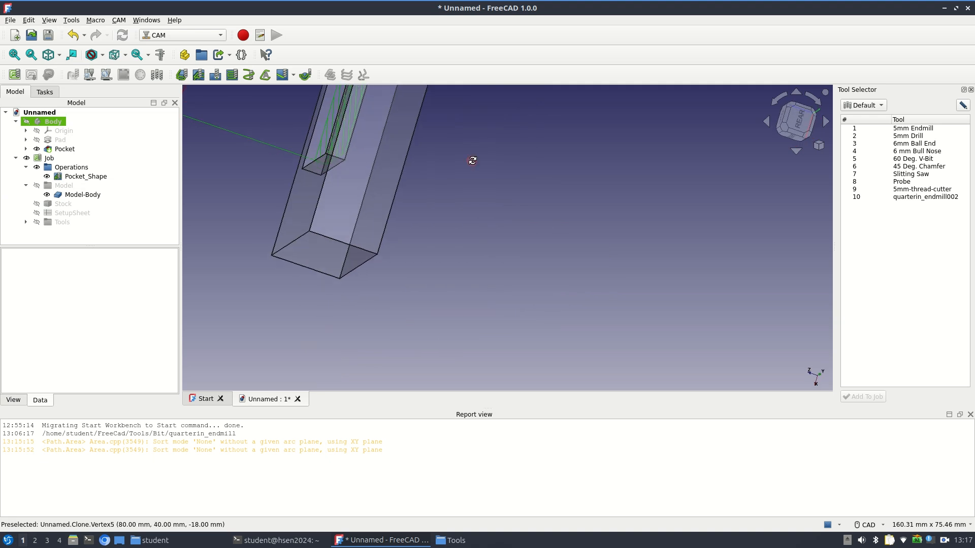
mouse_move(471, 160)
middle_mouse_down()
mouse_move(457, 218)
mouse_move(492, 207)
mouse_move(596, 218)
mouse_move(609, 202)
mouse_move(613, 153)
middle_mouse_up()
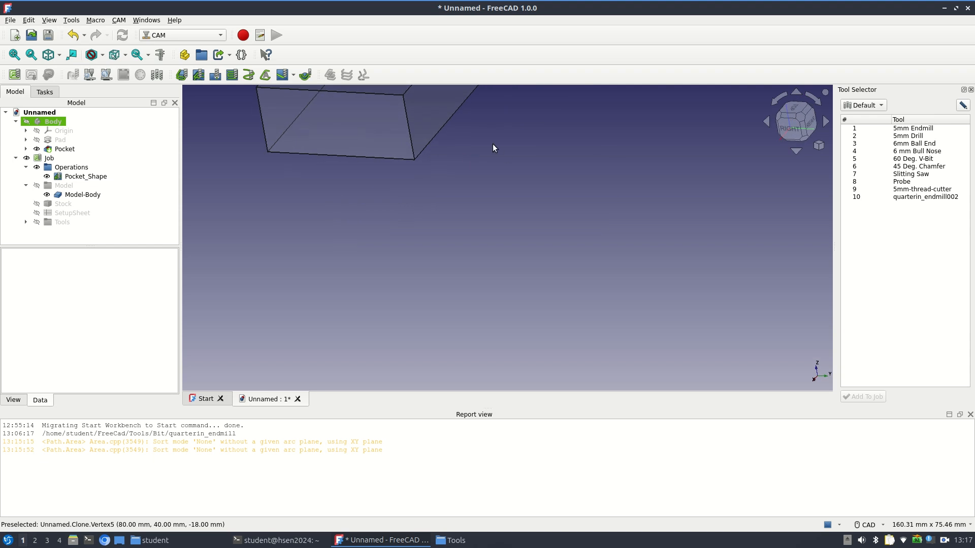
middle_click_drag(493, 144, 399, 292)
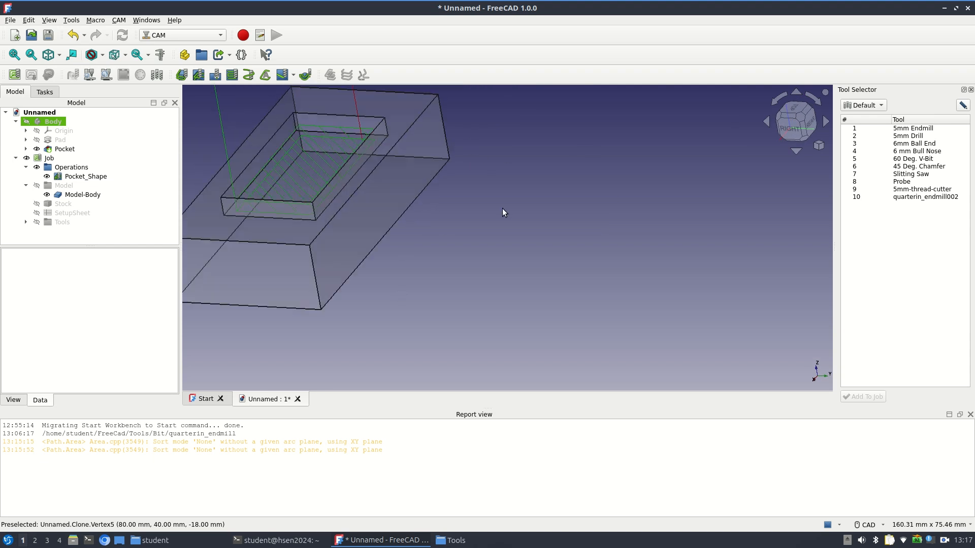
mouse_move(502, 208)
middle_mouse_down()
mouse_move(498, 251)
mouse_move(388, 222)
mouse_move(391, 233)
mouse_move(574, 254)
mouse_move(600, 309)
mouse_move(609, 305)
mouse_move(596, 272)
mouse_move(600, 283)
middle_mouse_up()
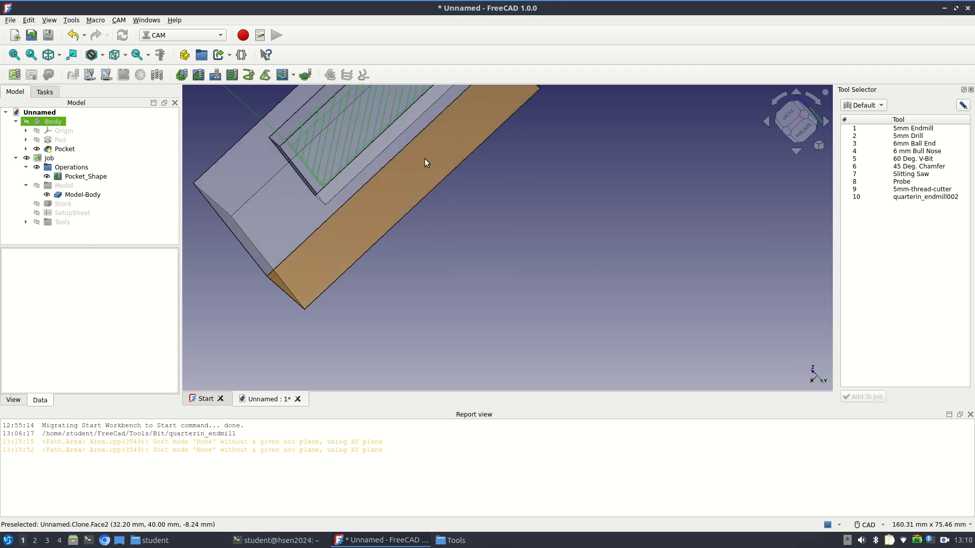
middle_click_drag(425, 159, 548, 295)
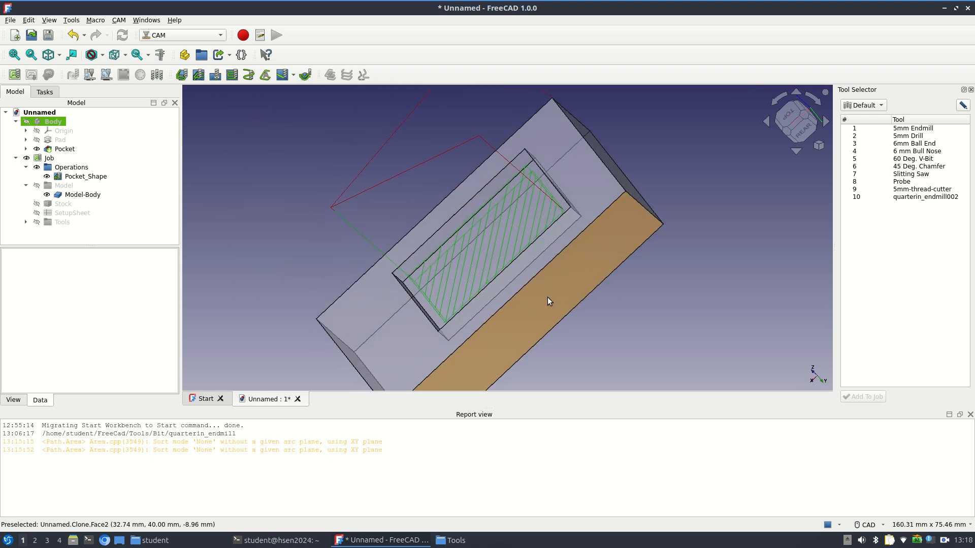
mouse_move(263, 305)
middle_mouse_down()
mouse_move(266, 255)
mouse_move(294, 258)
middle_mouse_up()
middle_click_drag(361, 272, 377, 137)
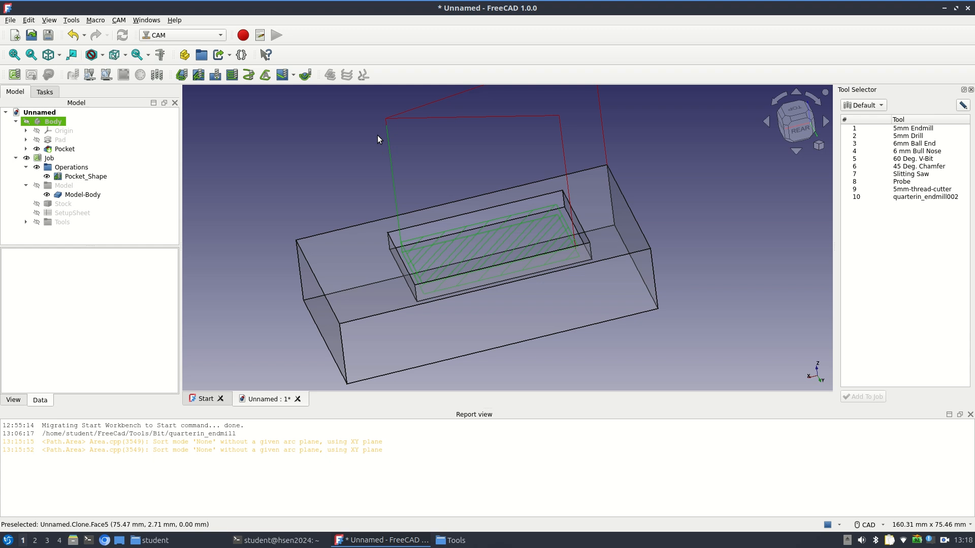
left_click(355, 244)
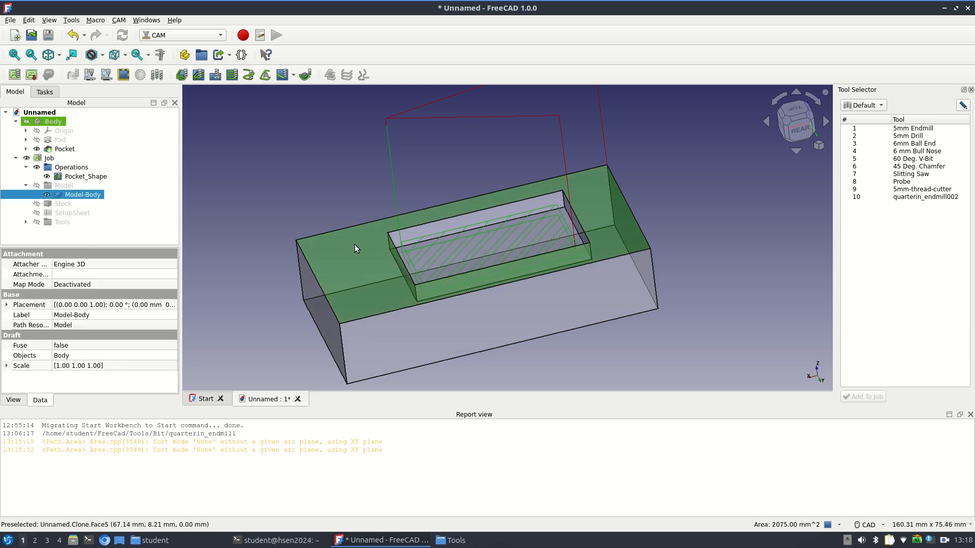
left_click(187, 77)
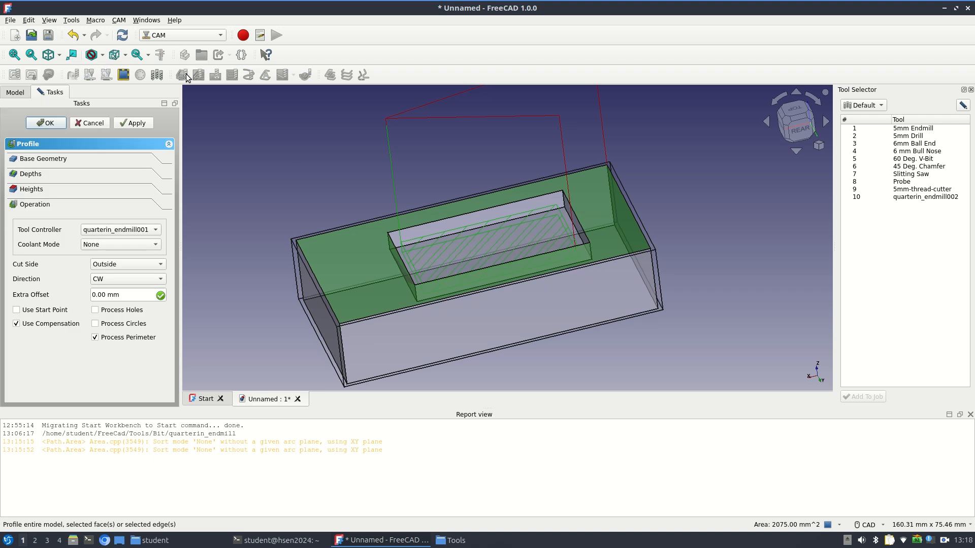
left_click(44, 160)
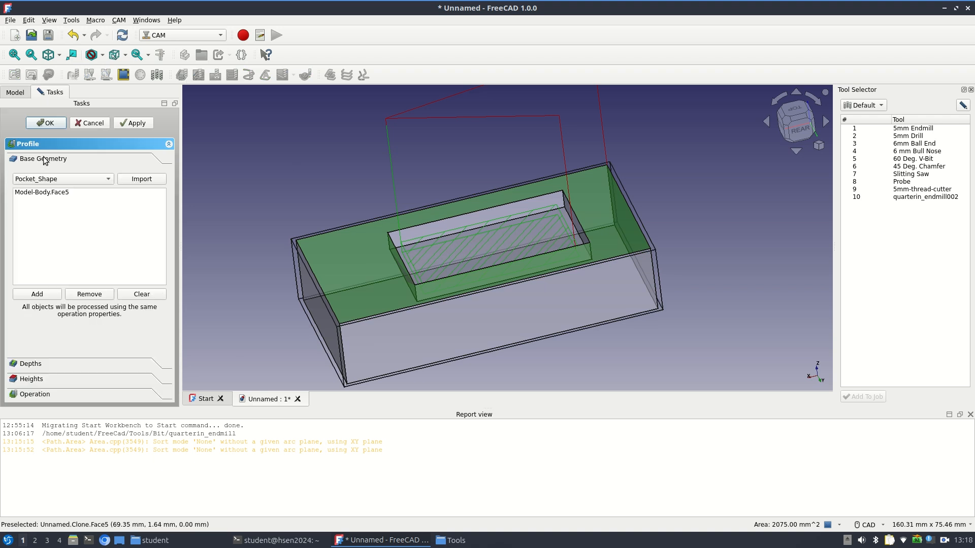
Set the profile operation's start depth to 2 mm and final depth to -18 mm
left_click(31, 364)
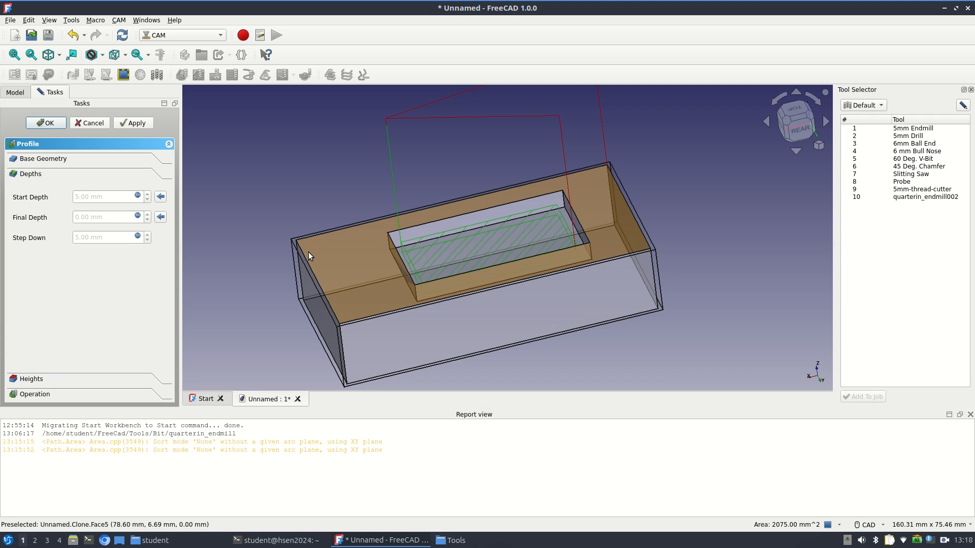
left_click(137, 196)
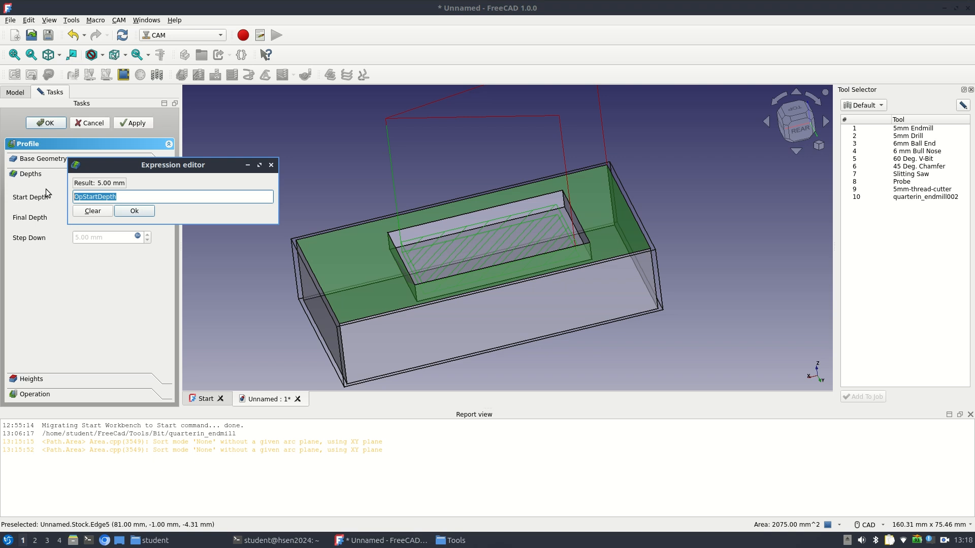
type("2")
left_click(134, 210)
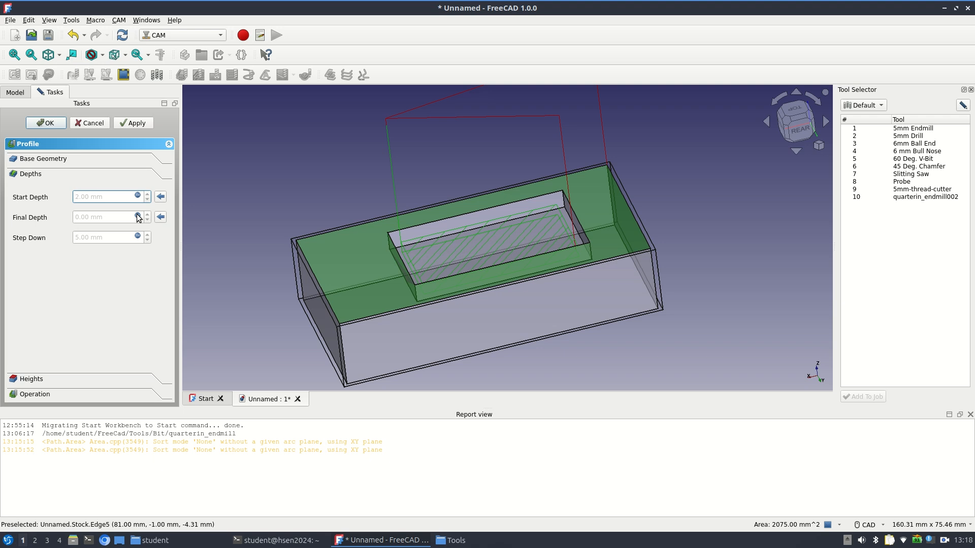
left_click(137, 216)
type("-18")
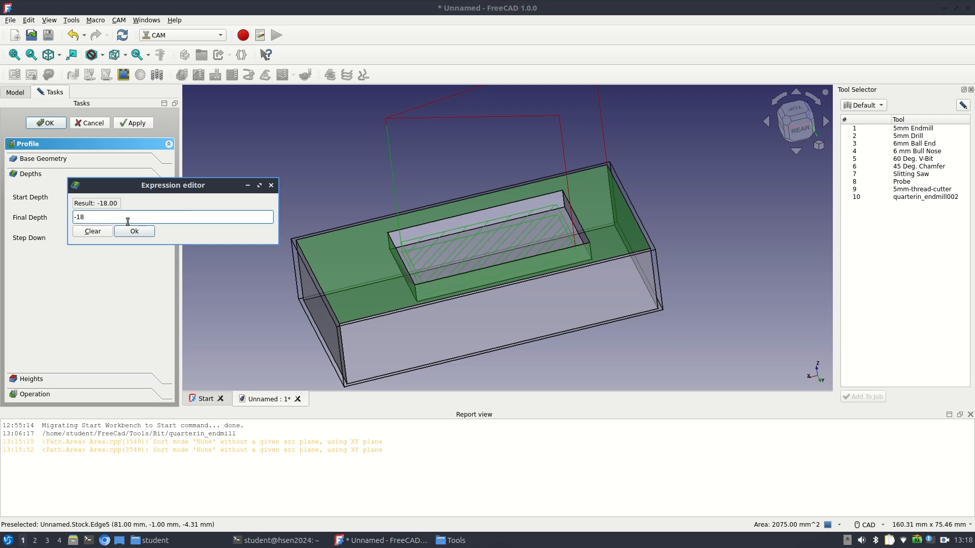
key("Return")
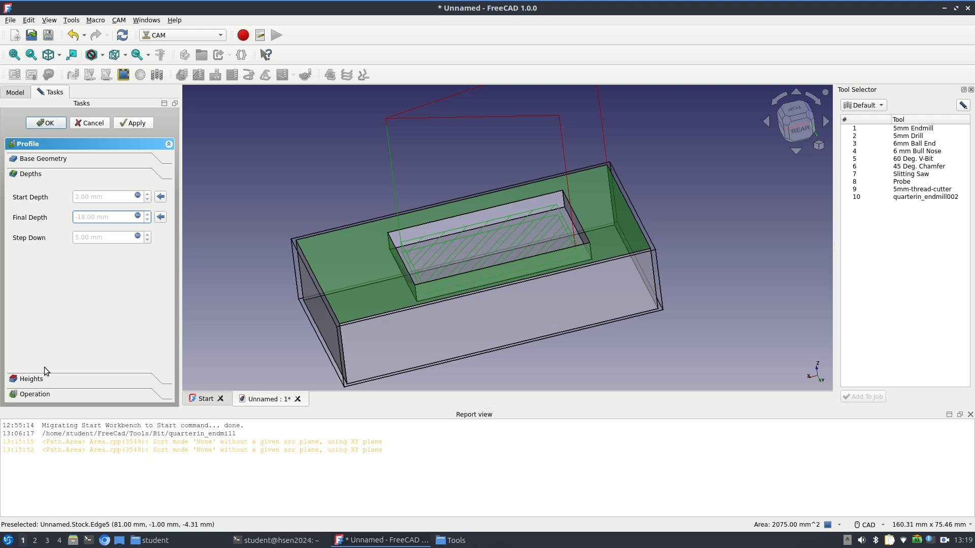
Set the profile's safe height expression to OpStockZMax + SetupSheet.SafeHeightOffset+30mm
left_click(36, 378)
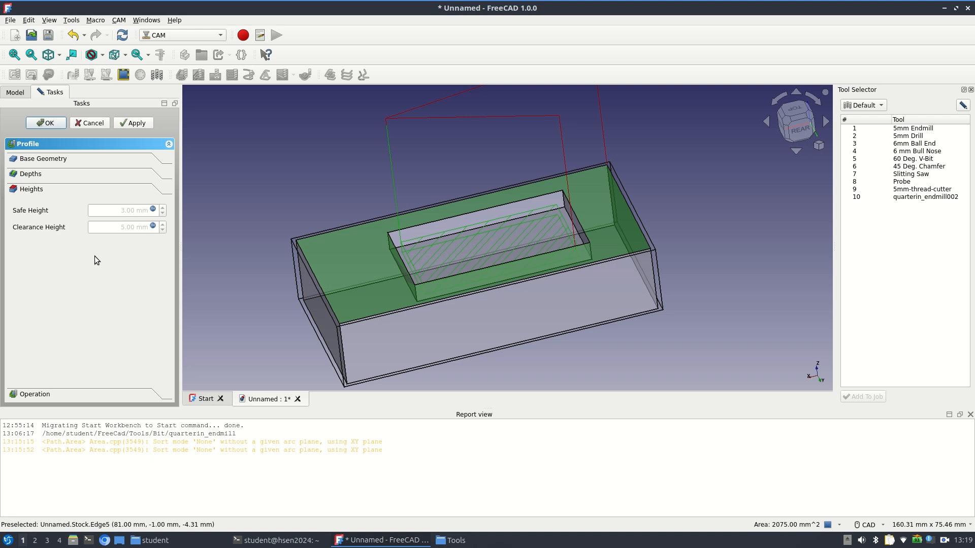
left_click(154, 212)
left_click(152, 209)
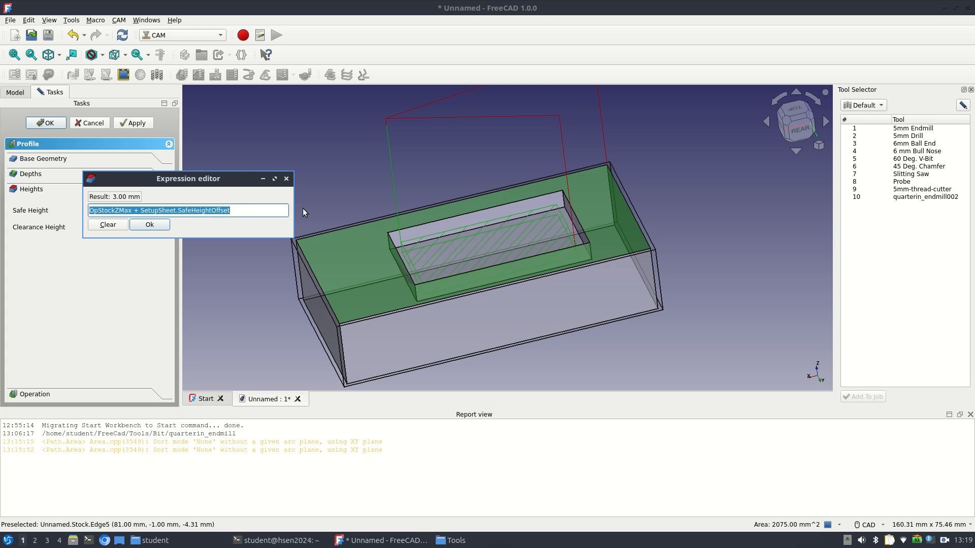
left_click(274, 213)
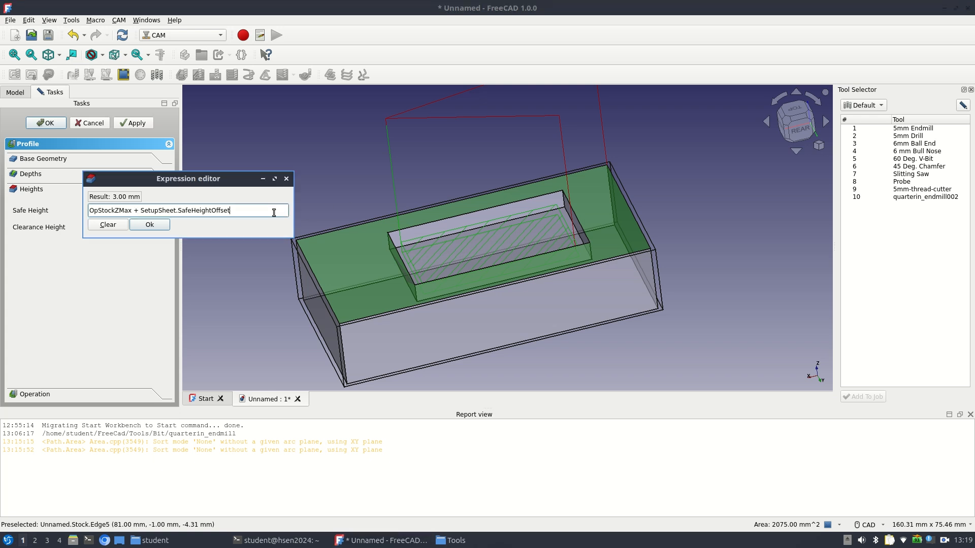
type("_30mm")
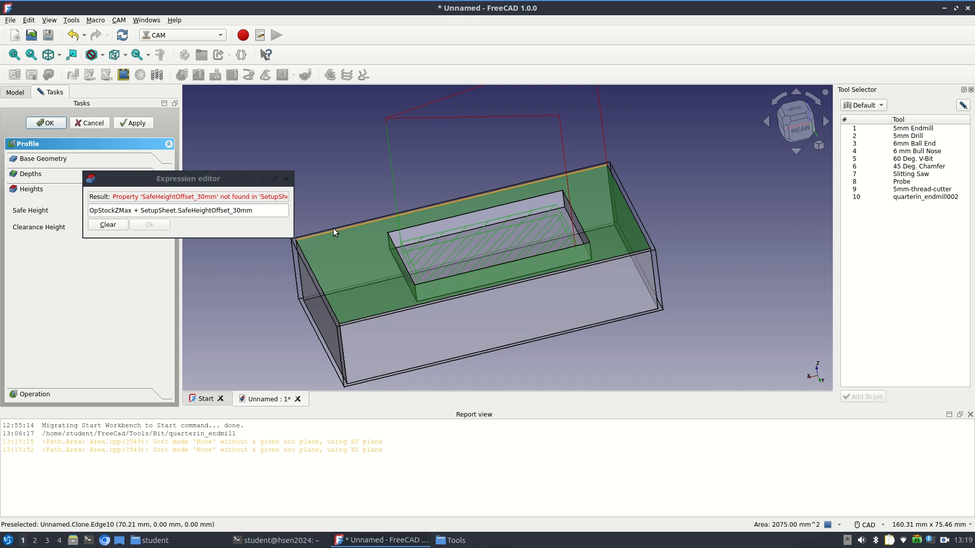
key("=")
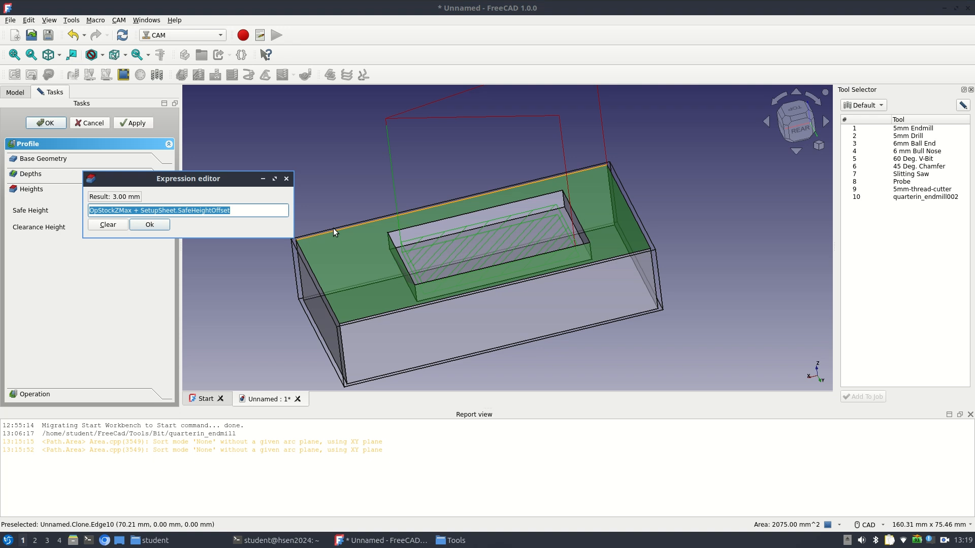
key("End")
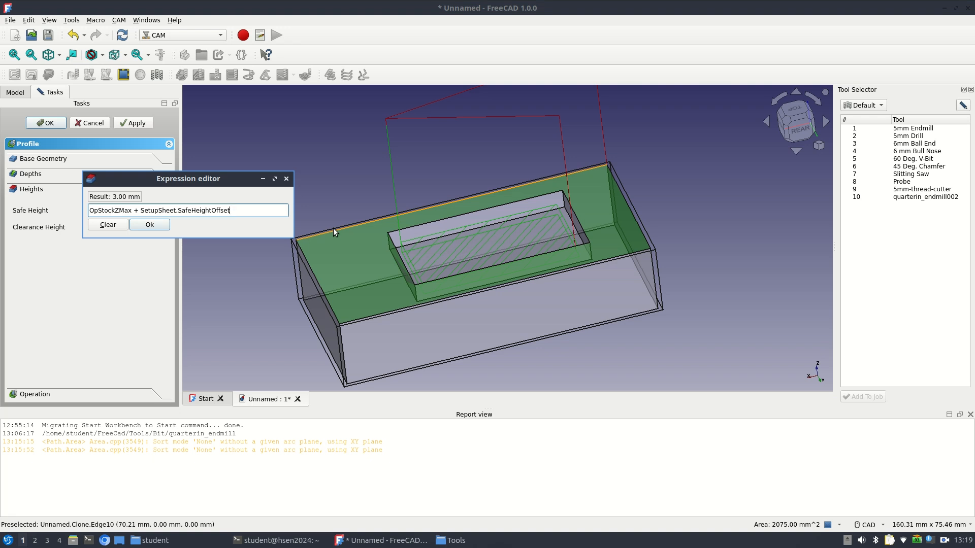
type("+")
type("30mm")
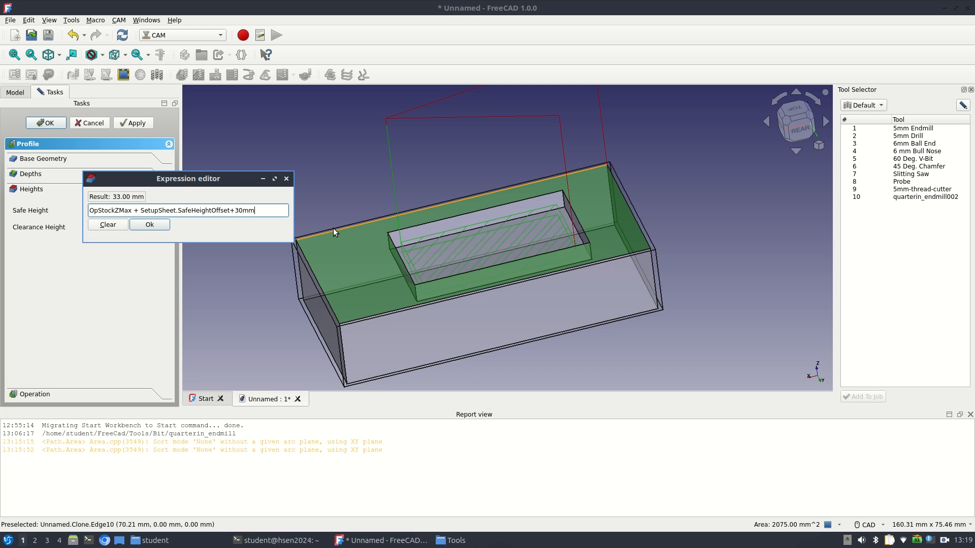
key("Return")
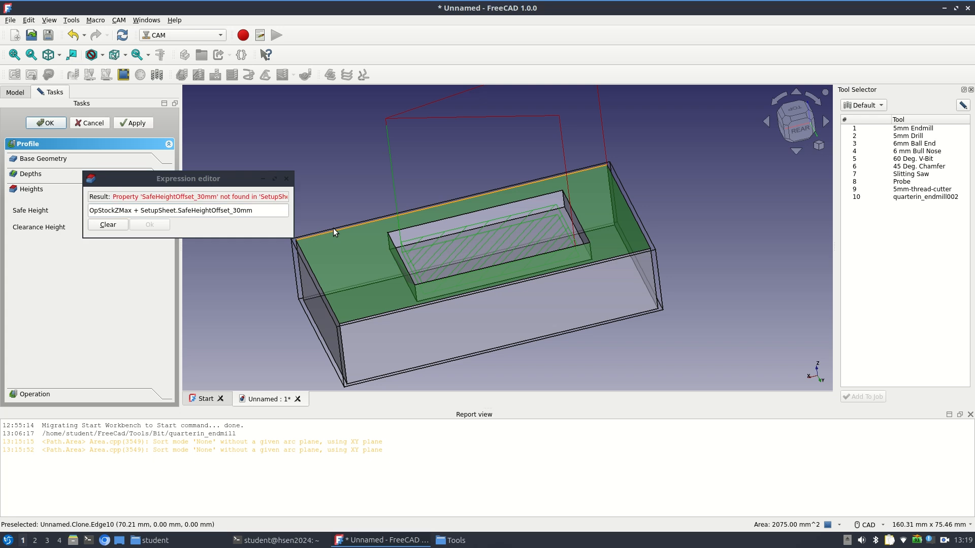
left_click(236, 210)
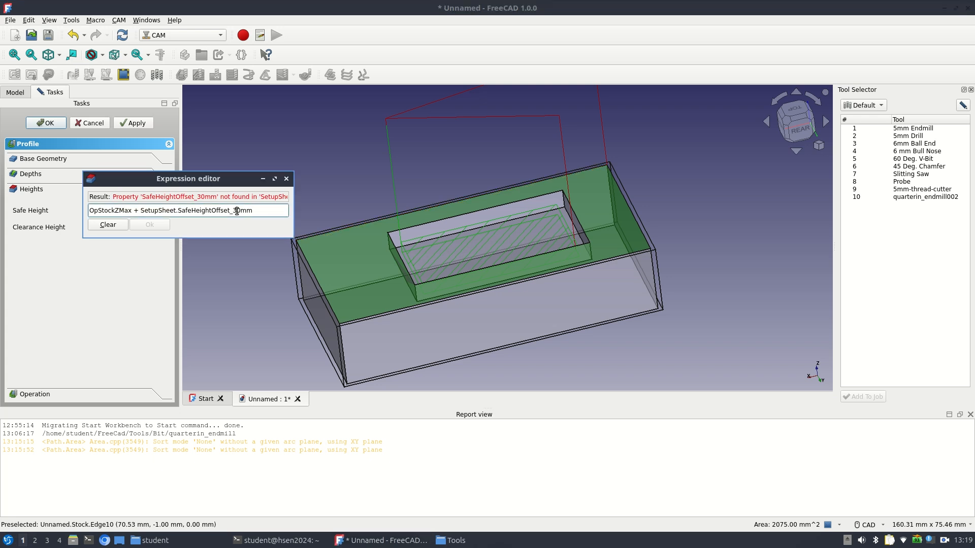
key("BackSpace")
key("BackSpace")
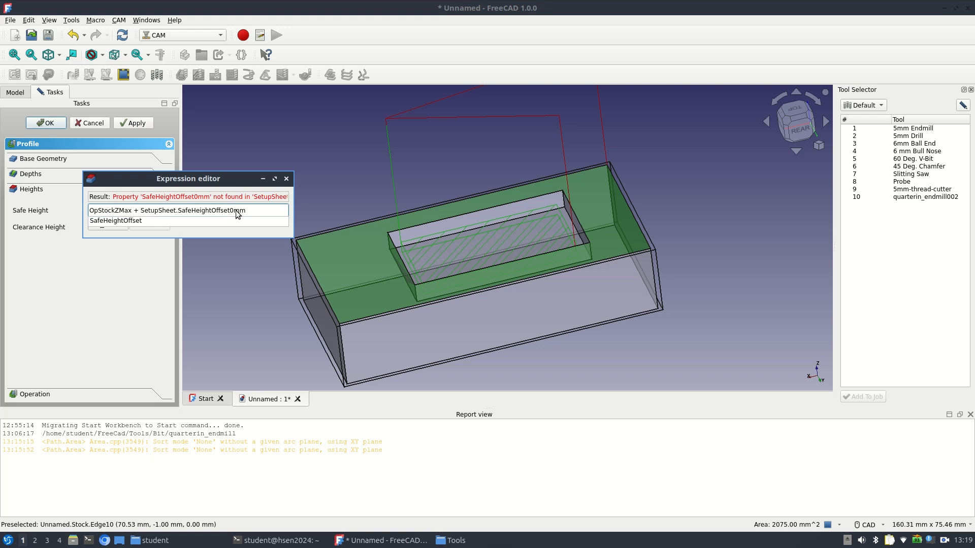
type("+3")
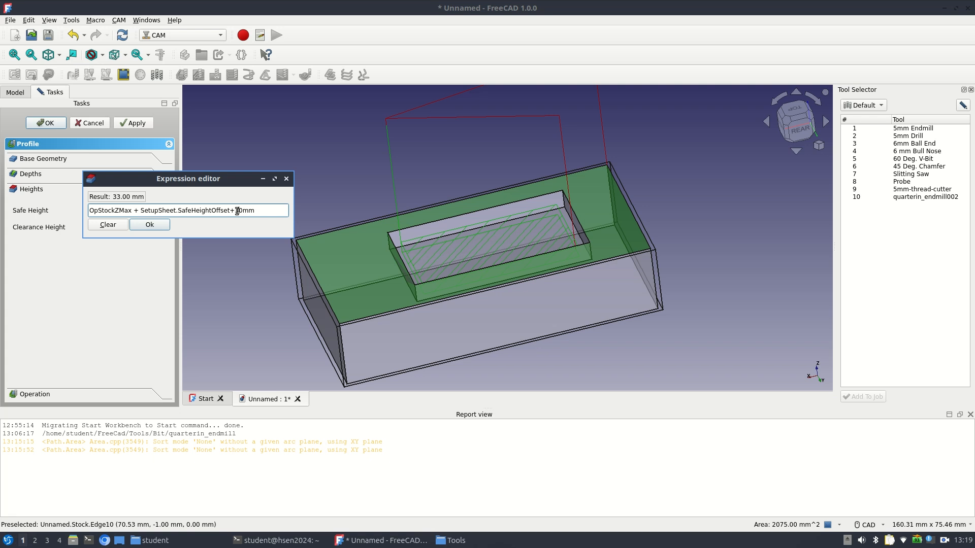
key("Return")
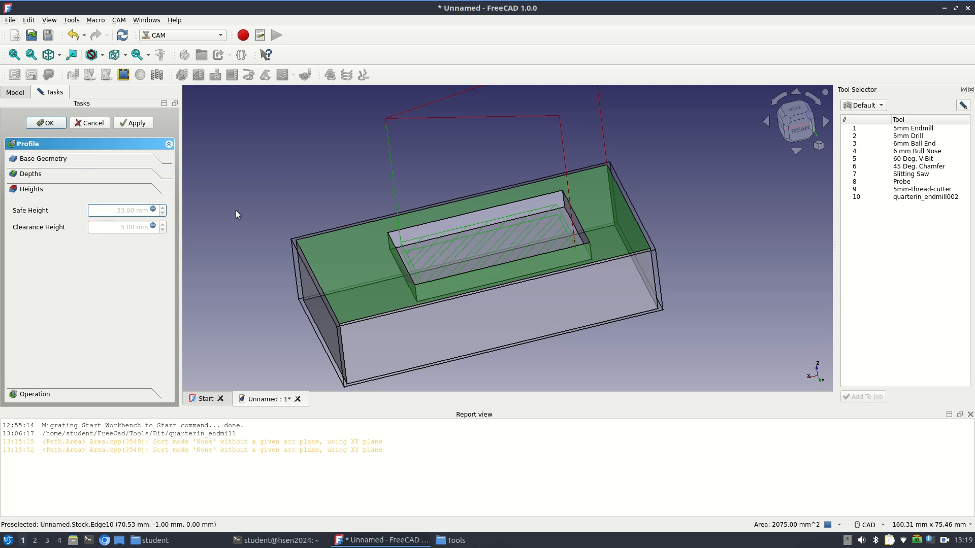
Set the profile's clearance height expression to OpStockZMax + SetupSheet.ClearanceHeightOffset+30mm and display the operation's tool and cut settings
left_click(153, 225)
left_click(257, 225)
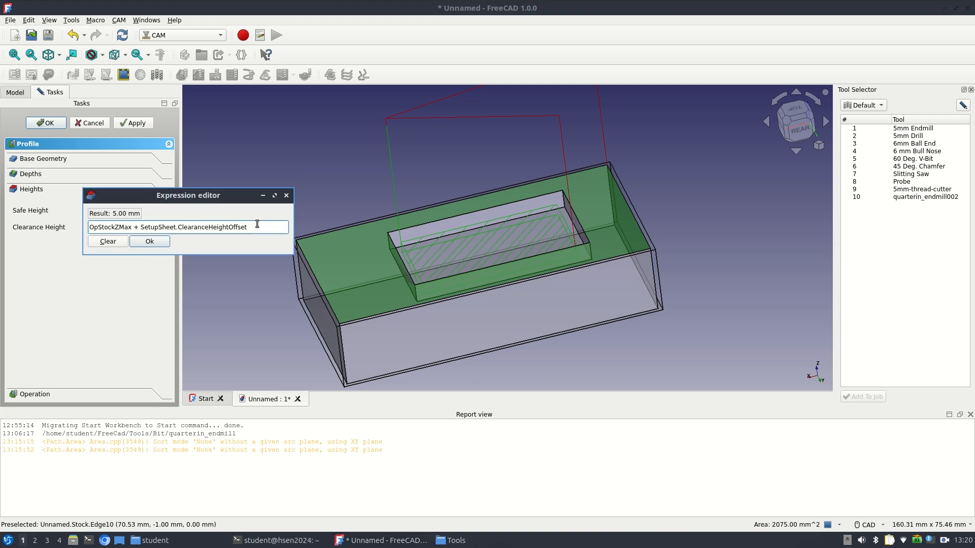
type("+30")
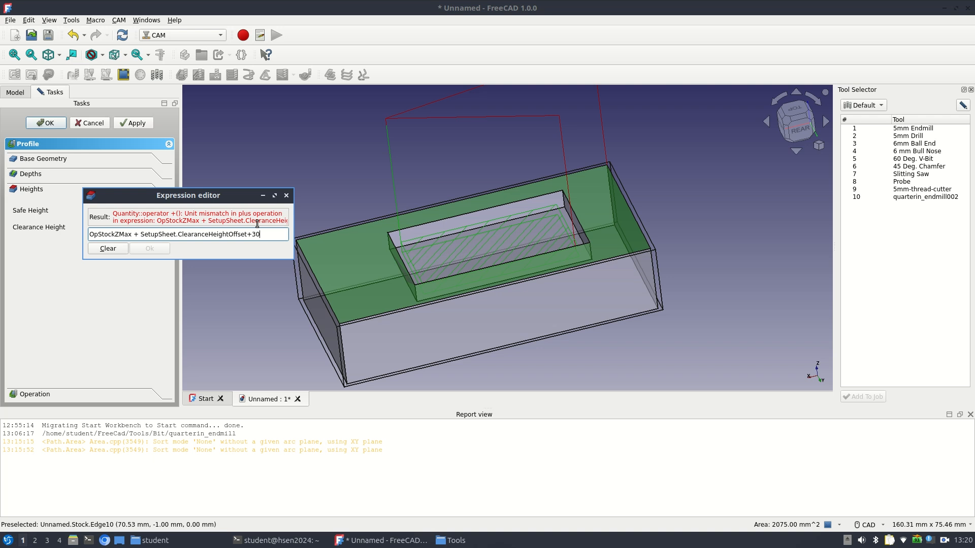
type("mm")
key("Return")
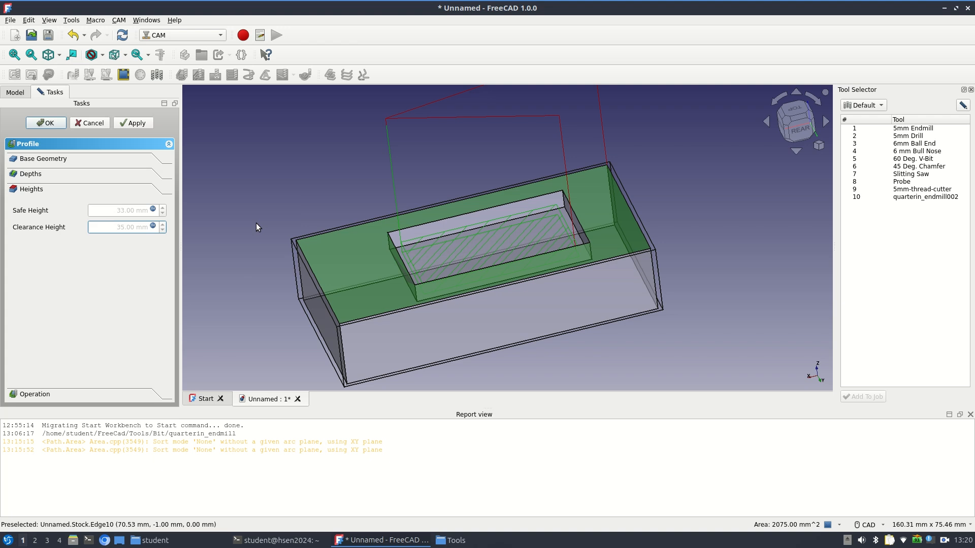
left_click(29, 395)
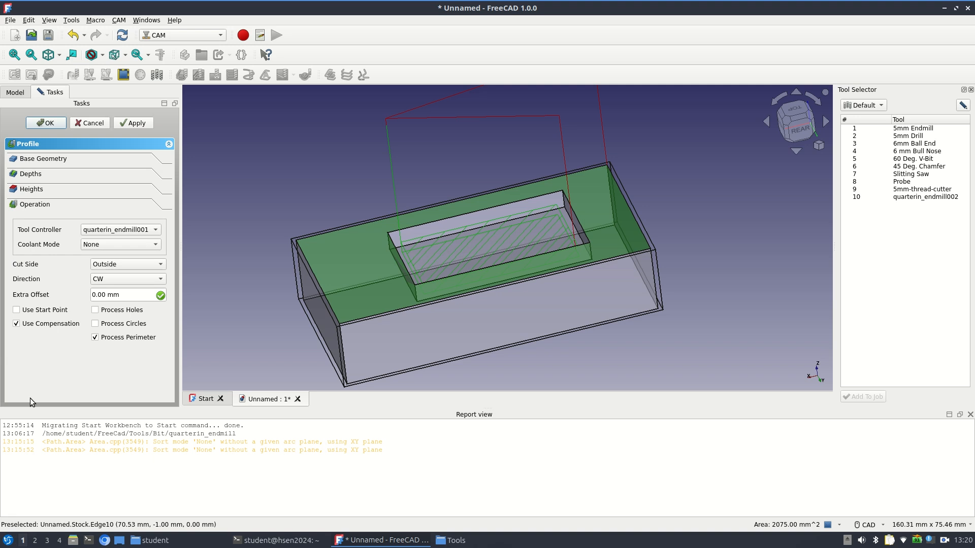
Keep quarterin_endmill001 as the profile's tool controller with an outside clockwise cut and accept the operation
left_click(121, 231)
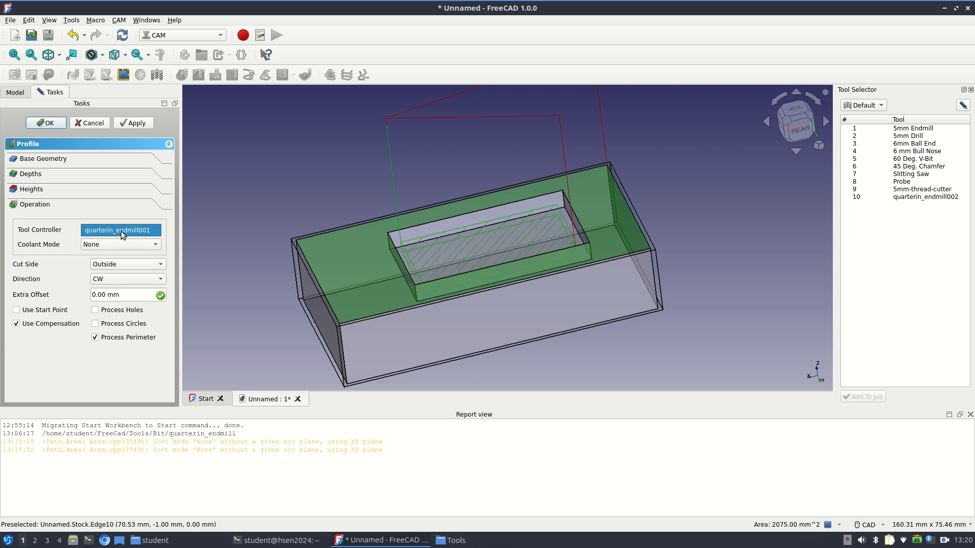
left_click(121, 231)
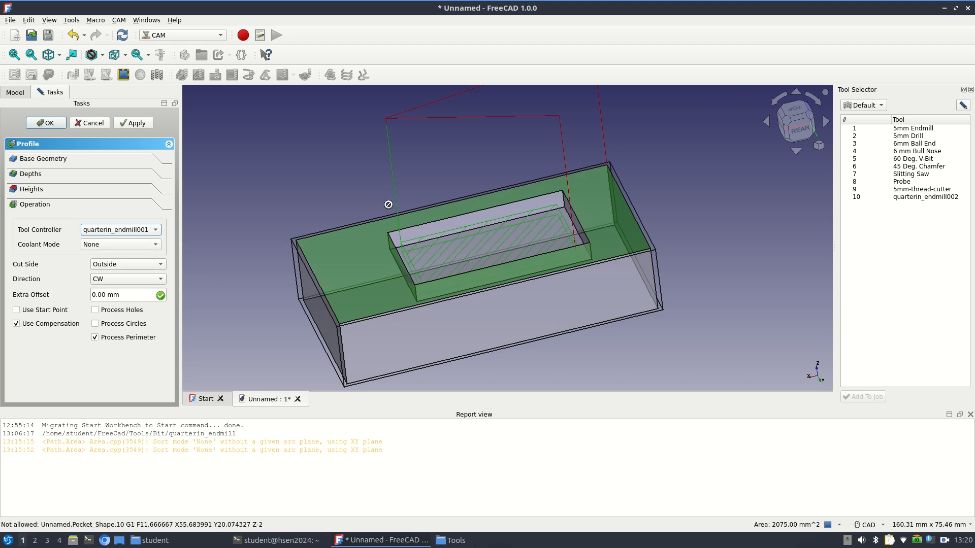
left_click(335, 276)
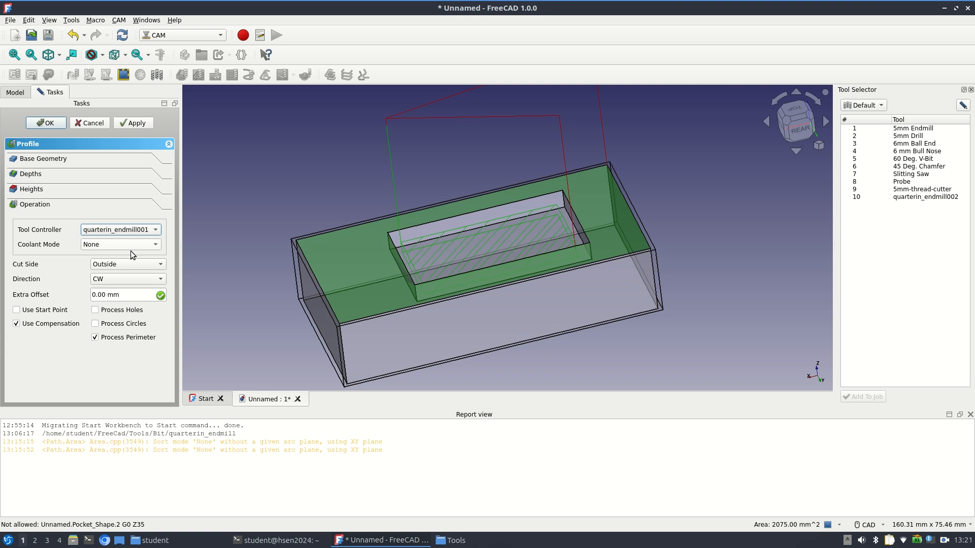
left_click(46, 123)
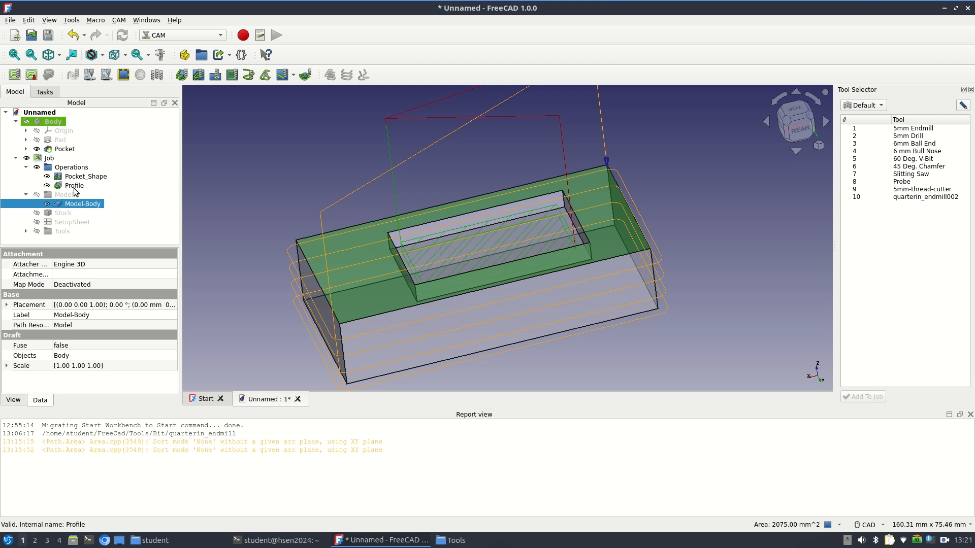
Simulate the job's pocket and profile toolpaths at a speed of 10 G/s, then discard the simulation result
left_click(89, 74)
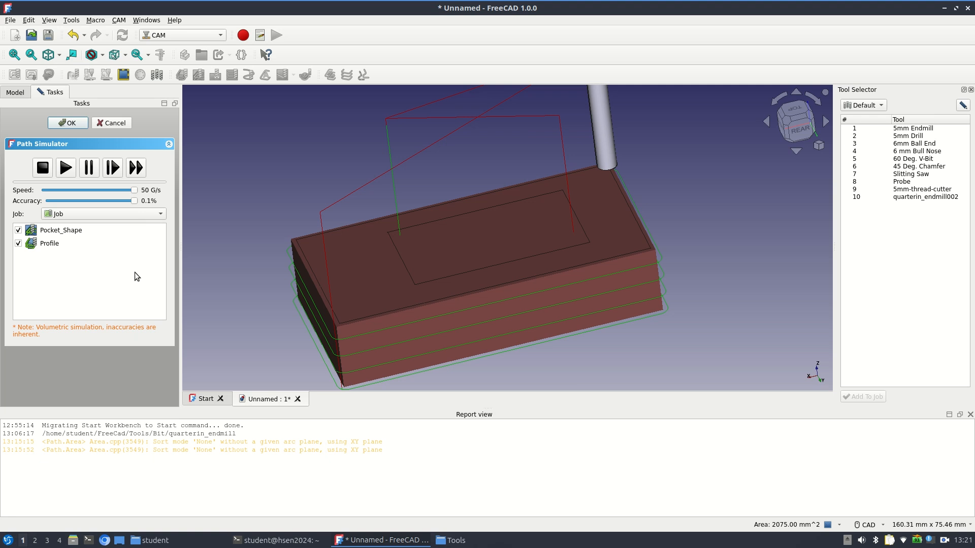
left_click(52, 190)
left_click(66, 170)
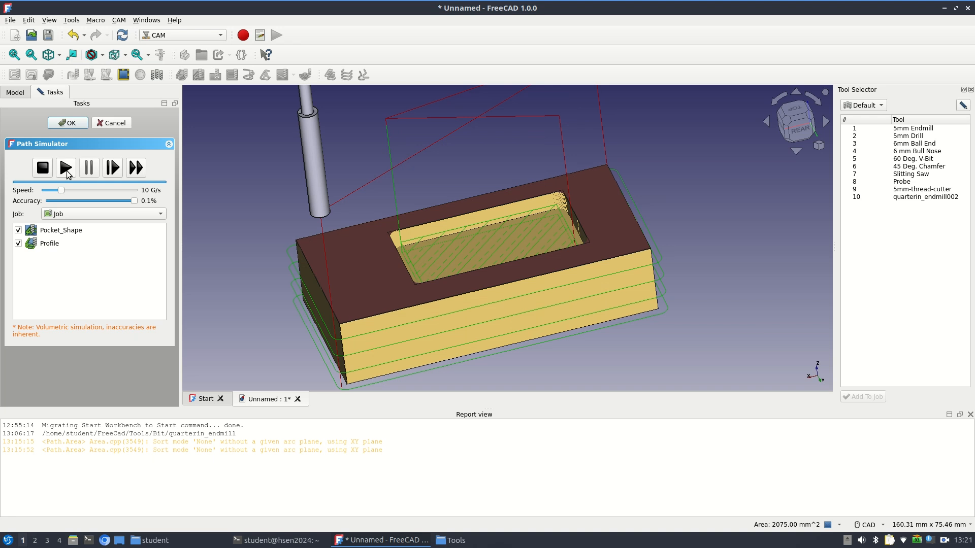
left_click(105, 123)
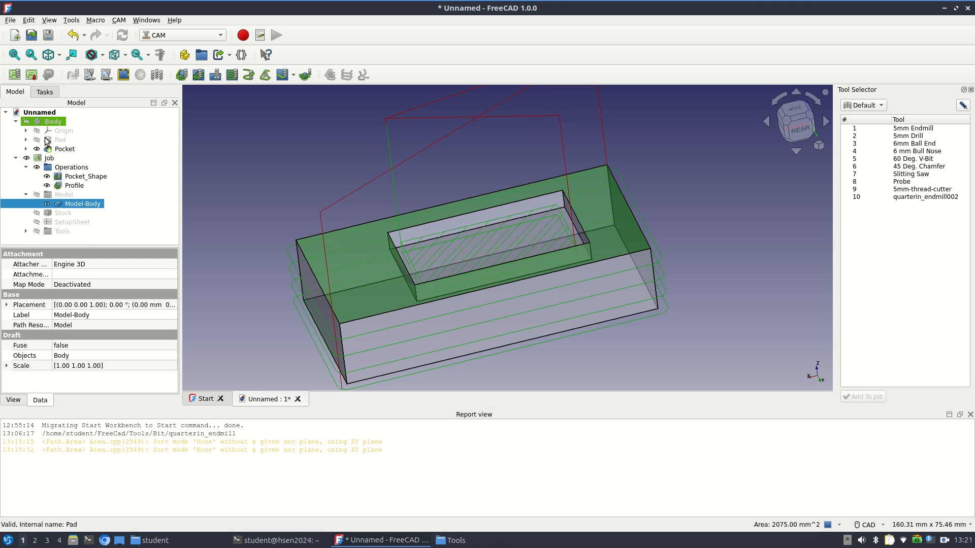
Set the job's output file to rod.nc in the Desktop folder
double_click(49, 158)
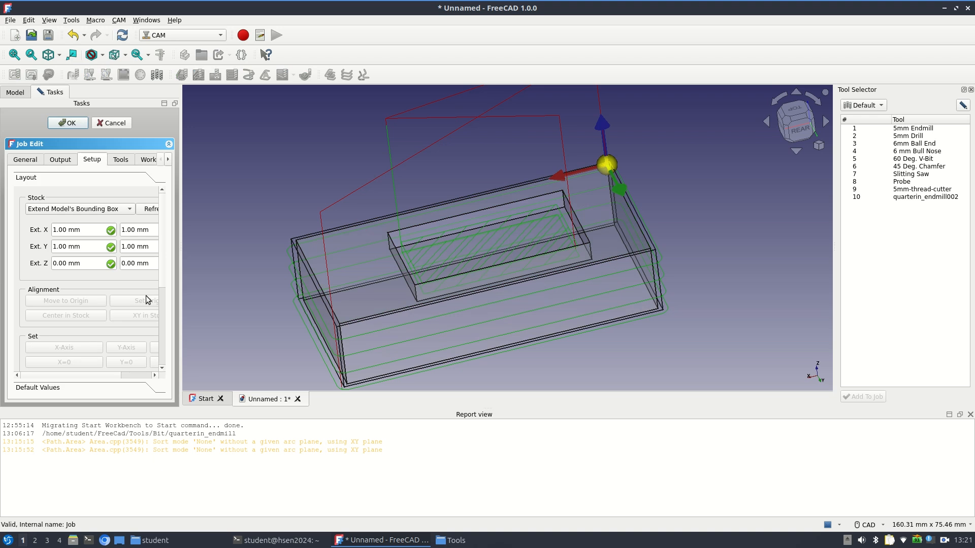
left_click(63, 164)
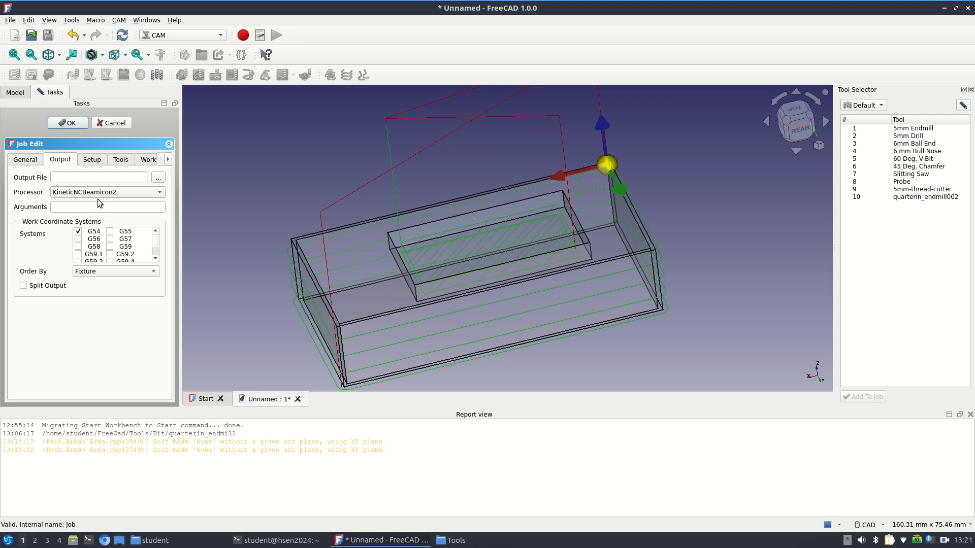
left_click(158, 177)
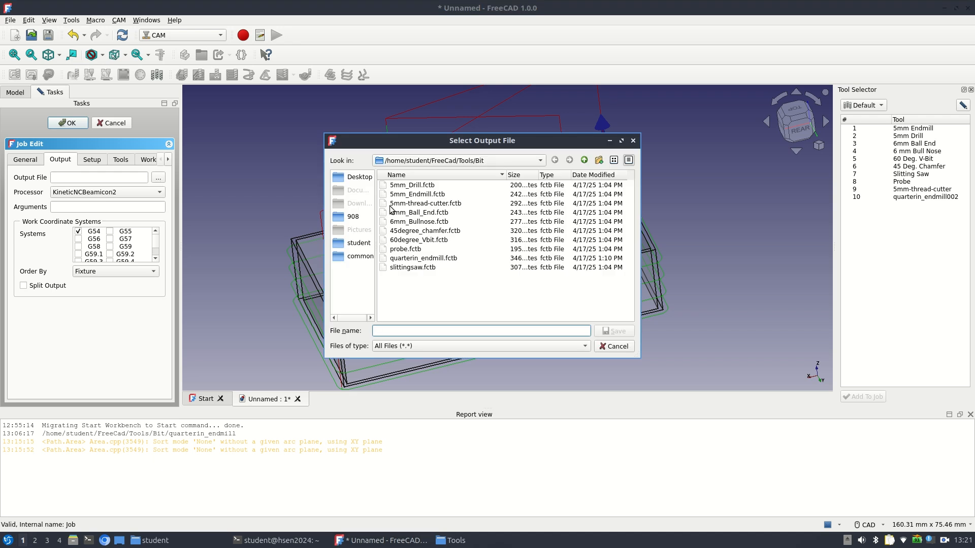
left_click(358, 175)
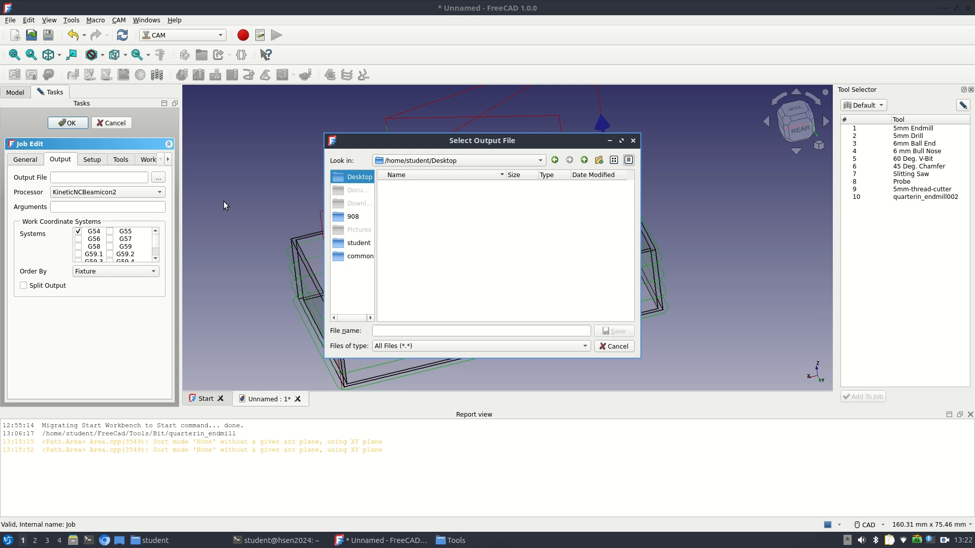
left_click(412, 331)
type("rod.nc")
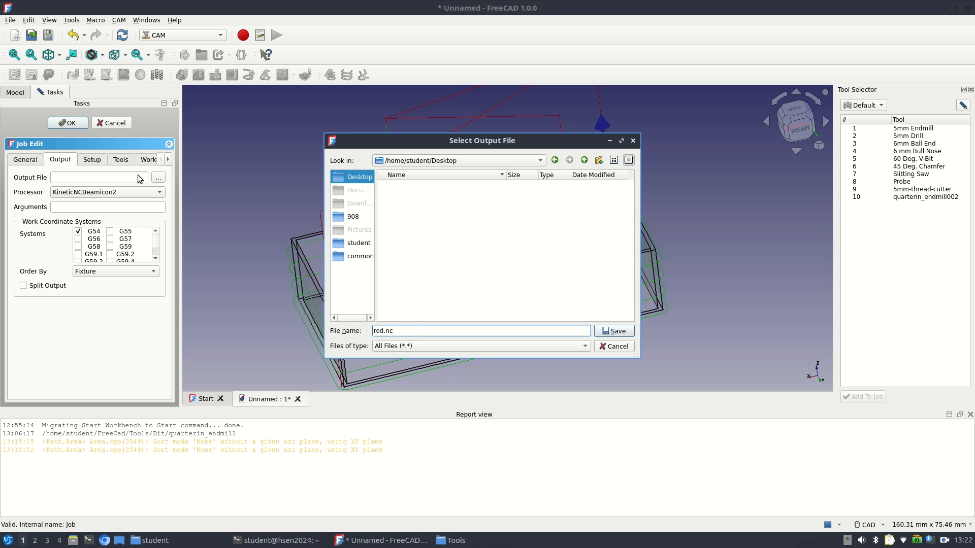
left_click(443, 239)
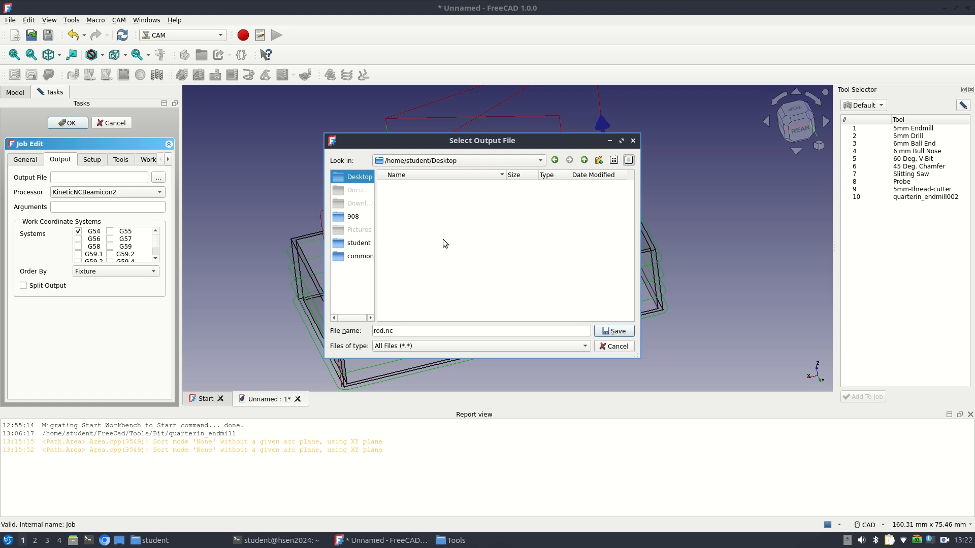
left_click(605, 333)
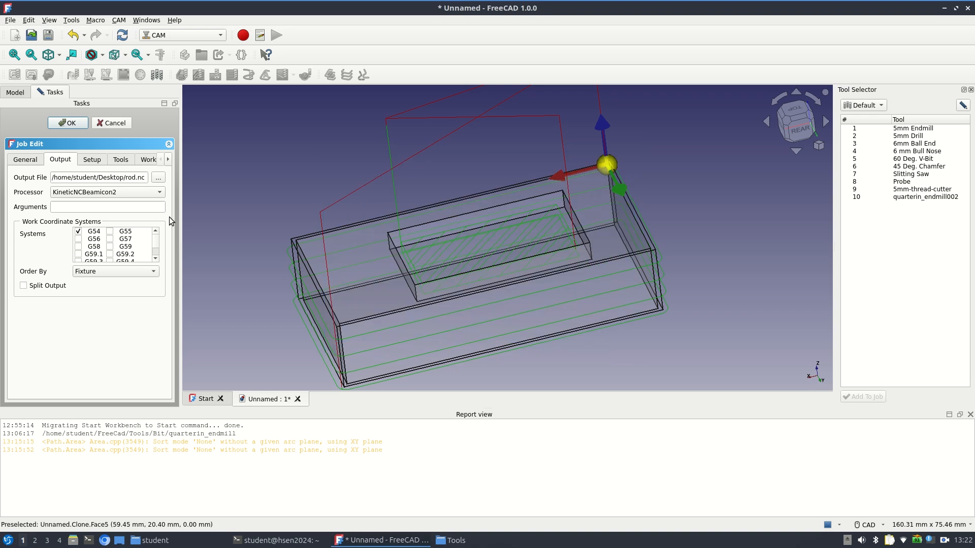
Set the job's post processor to centroid and accept the job settings
left_click(118, 197)
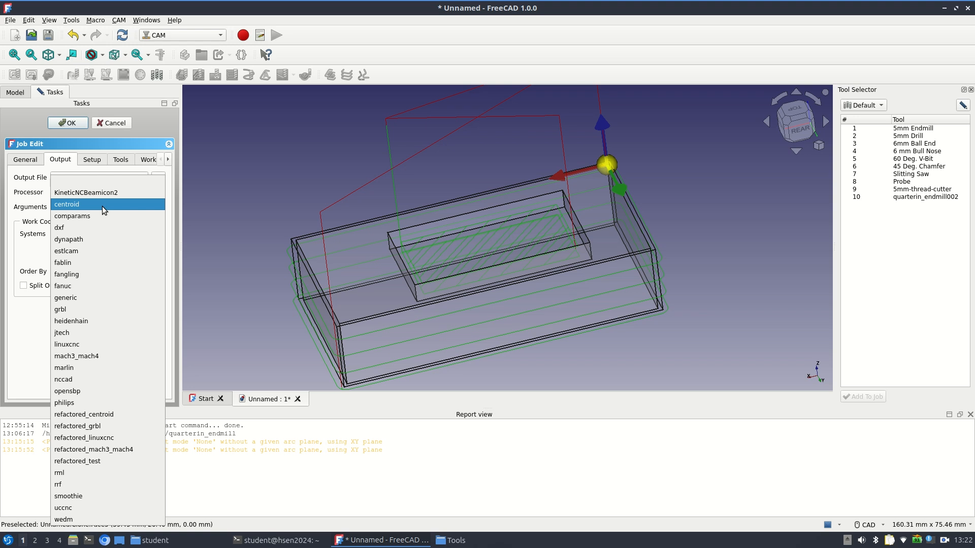
left_click(102, 204)
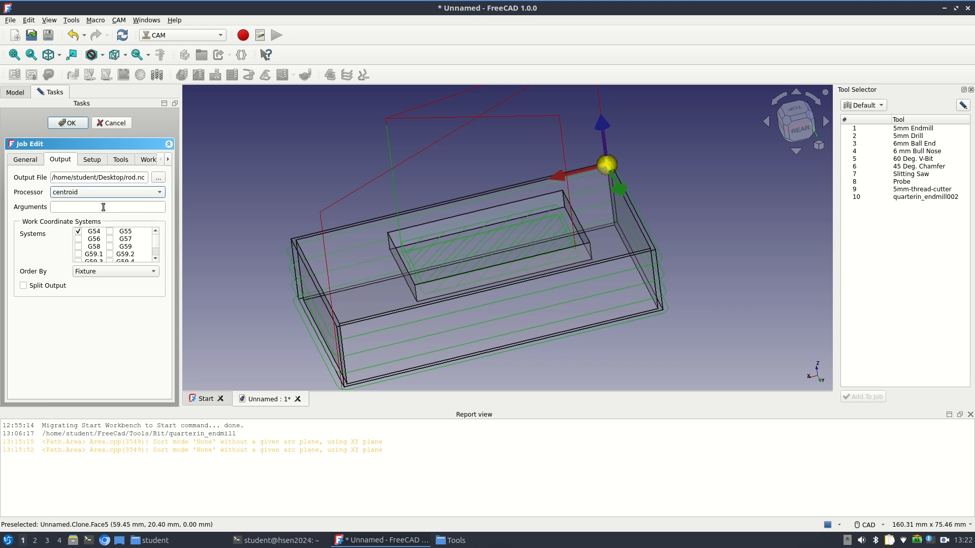
left_click(68, 123)
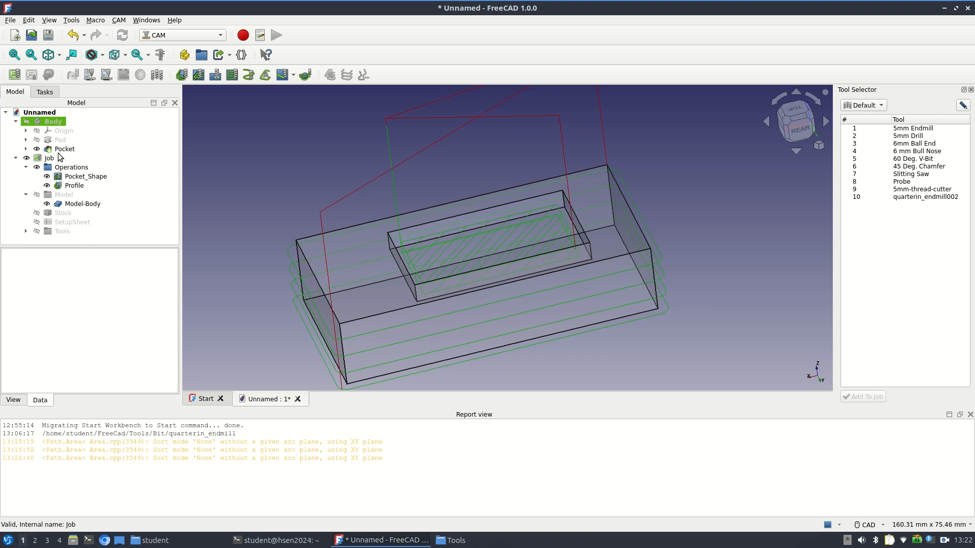
Post-process the job, look over the generated G-code in an enlarged preview and accept it to write the file
left_click(48, 158)
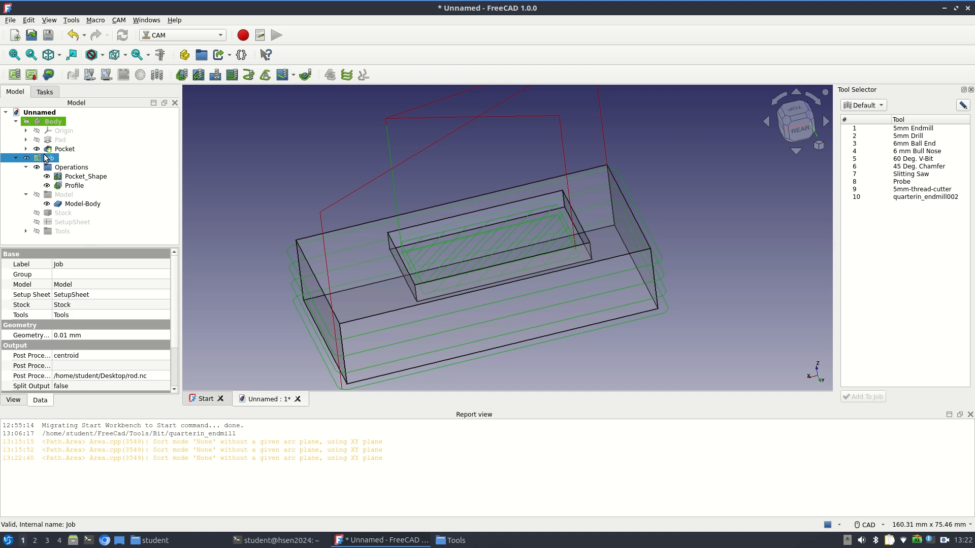
left_click(32, 75)
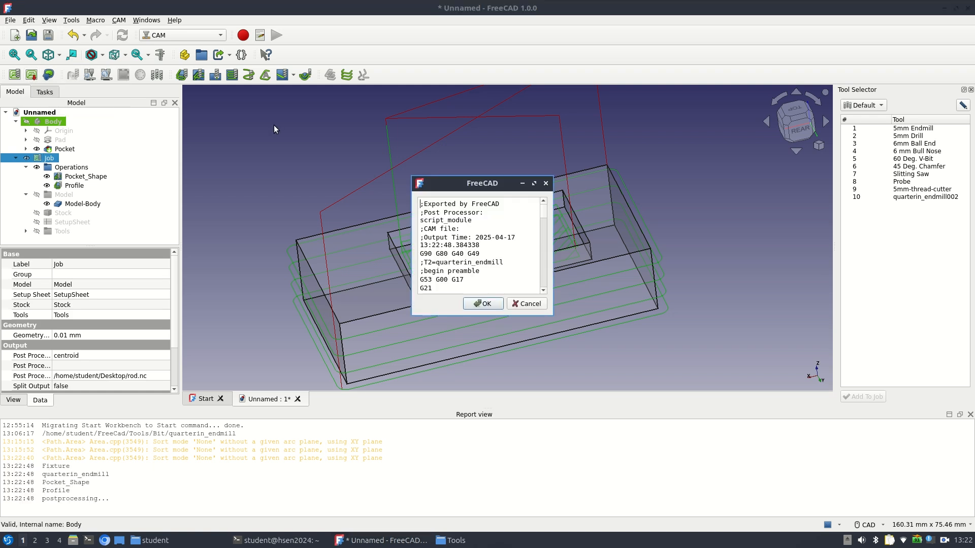
left_click_drag(412, 180, 195, 21)
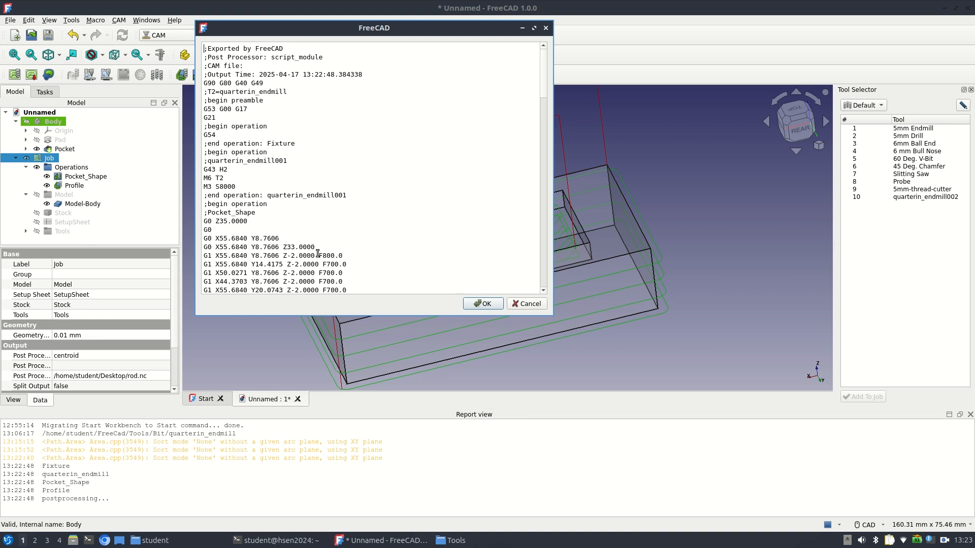
left_click_drag(319, 254, 351, 252)
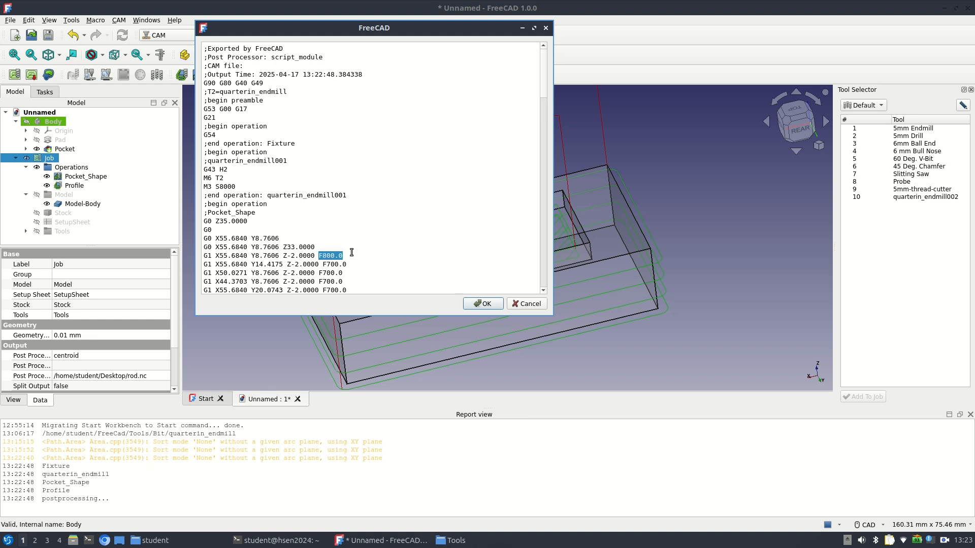
left_click(323, 265)
left_click_drag(323, 265, 334, 265)
left_click(482, 304)
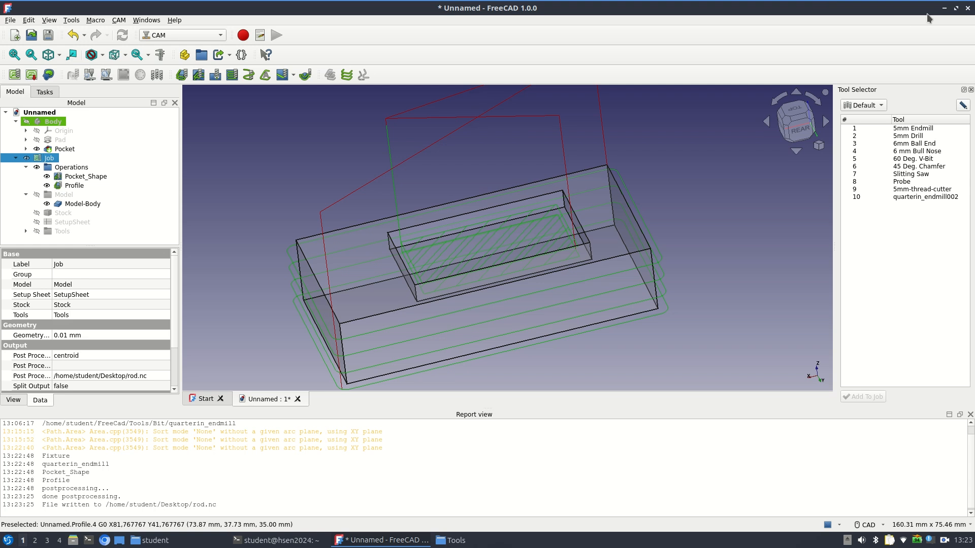
Find the text editor by searching the applications for "feat" and launch it
left_click(944, 11)
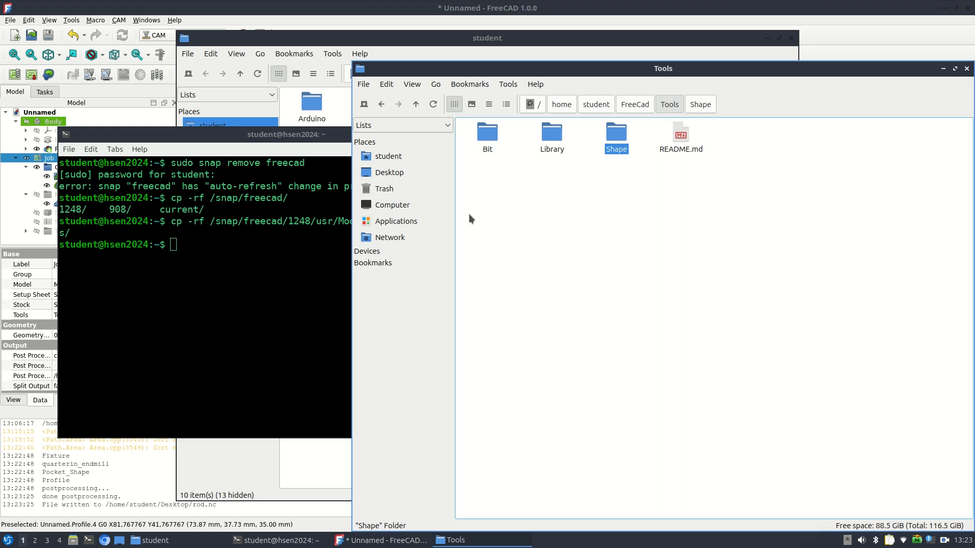
left_click(286, 255)
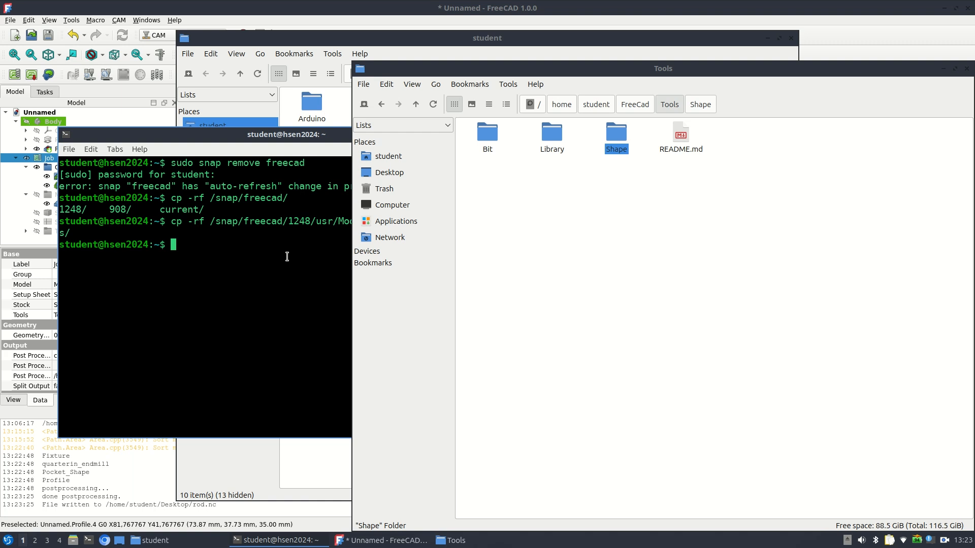
left_click(501, 187)
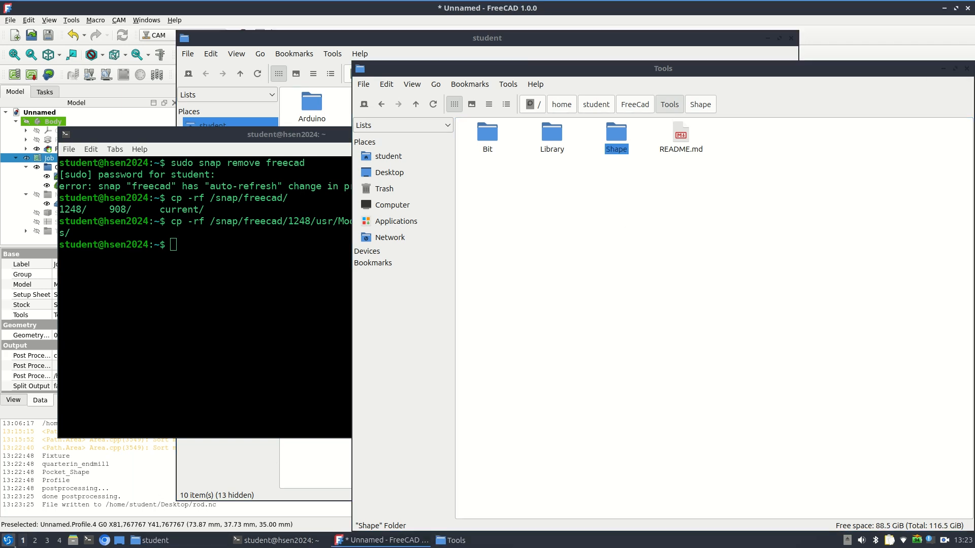
left_click(7, 540)
type("feater")
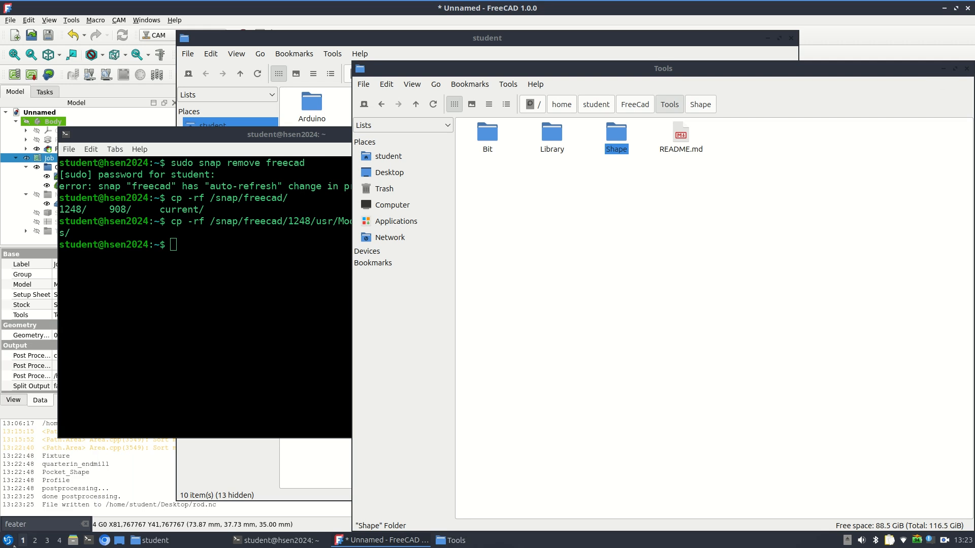
key("BackSpace")
key("BackSpace")
key("BackSpace")
key("Return")
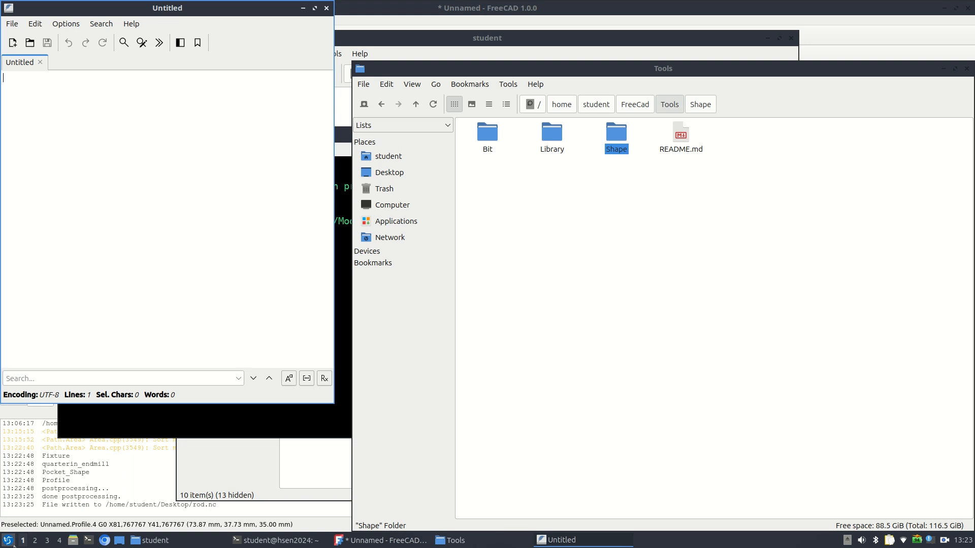
left_click(29, 43)
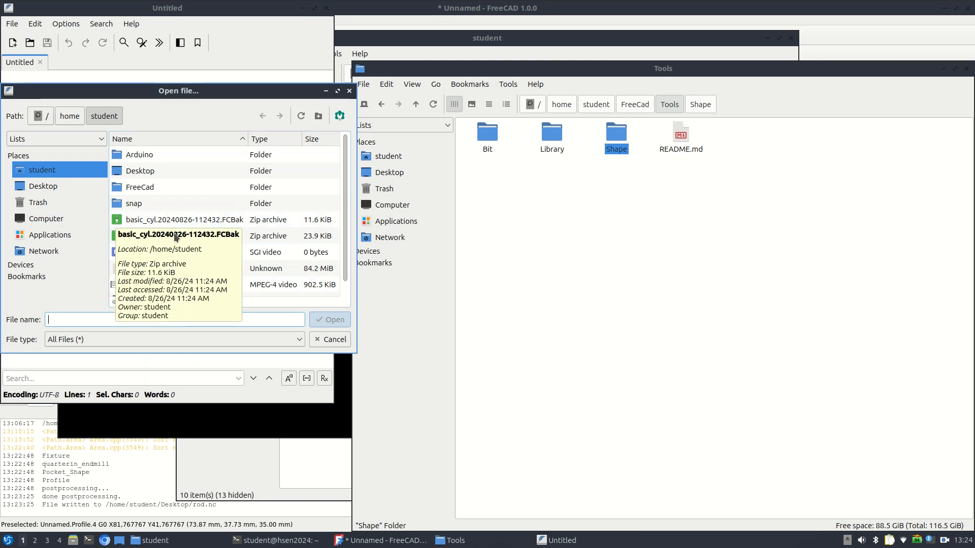
scroll(294, 220, "down", 1)
scroll(294, 218, "down", 1)
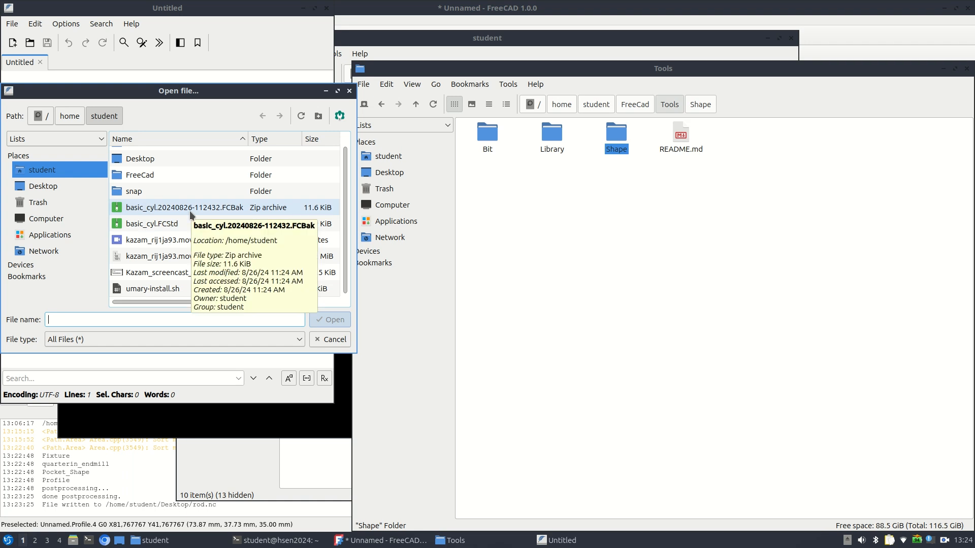
scroll(190, 211, "up", 2)
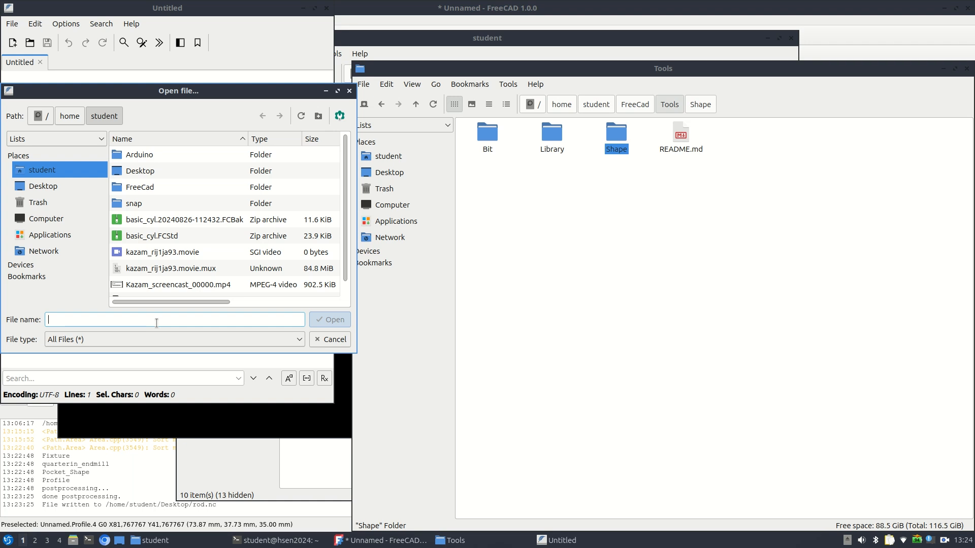
type("rod.nc")
scroll(204, 250, "down", 1)
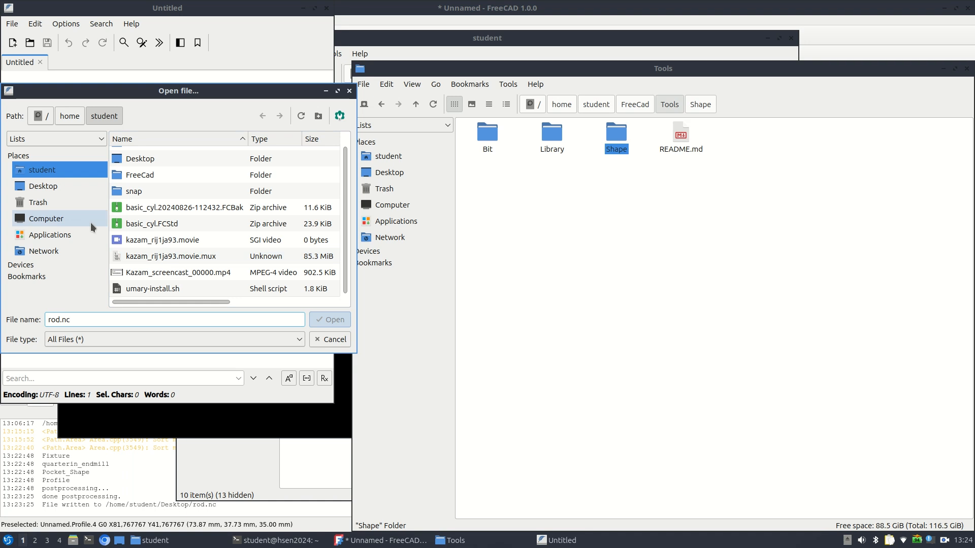
left_click(339, 339)
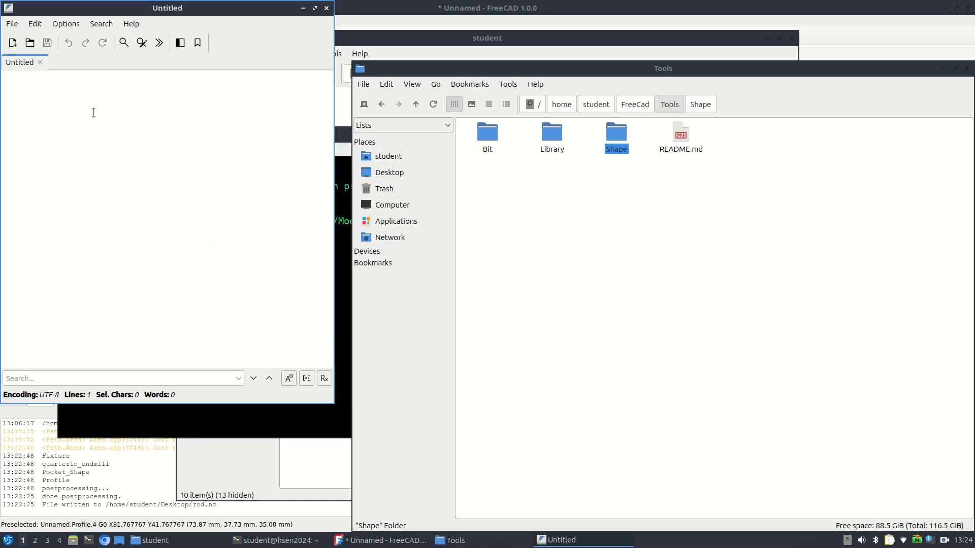
Open rod.nc from the Desktop folder in the text editor, read through its G-code and close the editor
left_click(12, 23)
left_click(24, 53)
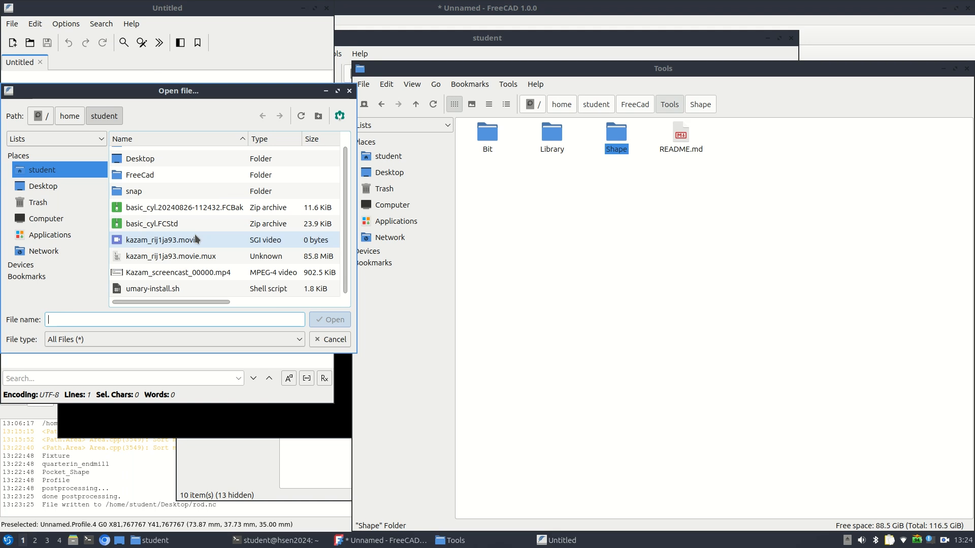
left_click(53, 188)
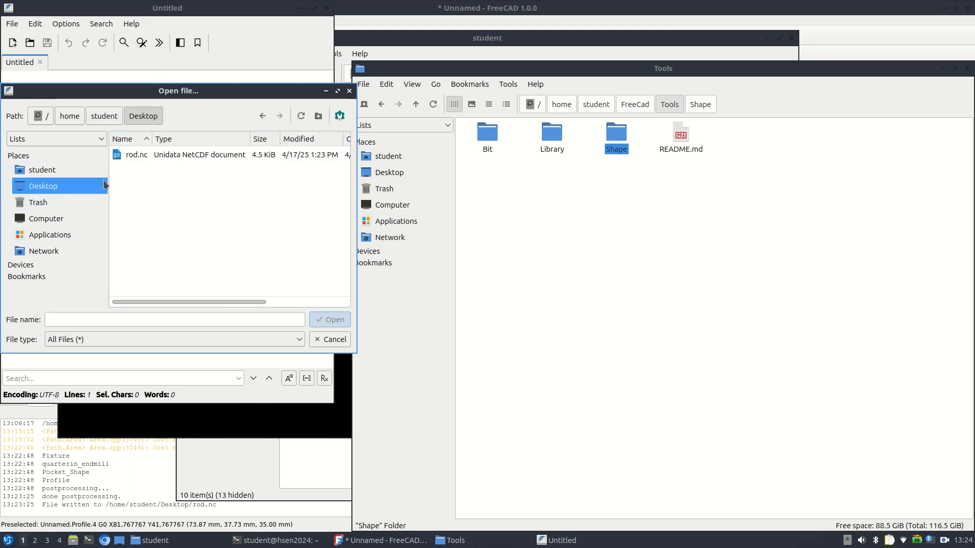
double_click(136, 154)
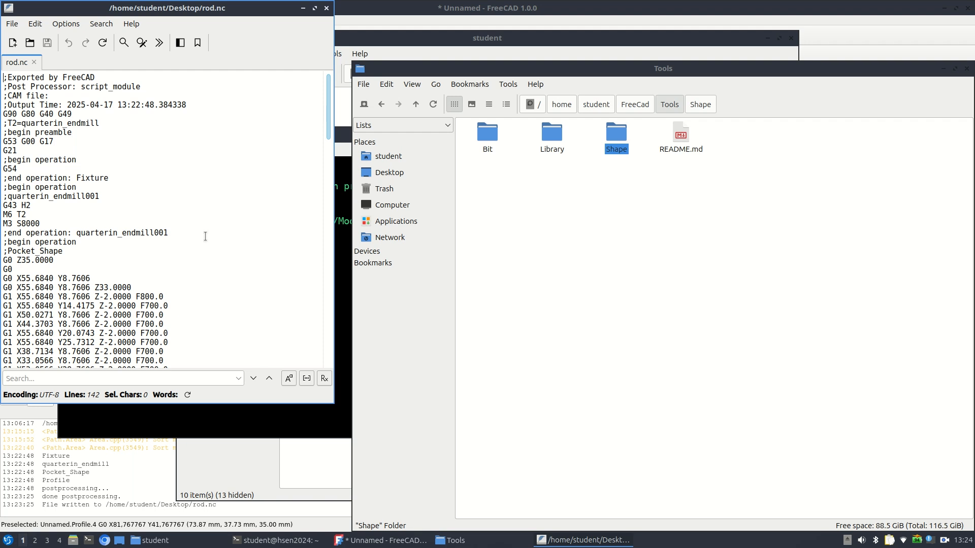
mouse_move(329, 114)
left_mouse_down()
mouse_move(345, 167)
mouse_move(339, 305)
mouse_move(331, 131)
left_mouse_up()
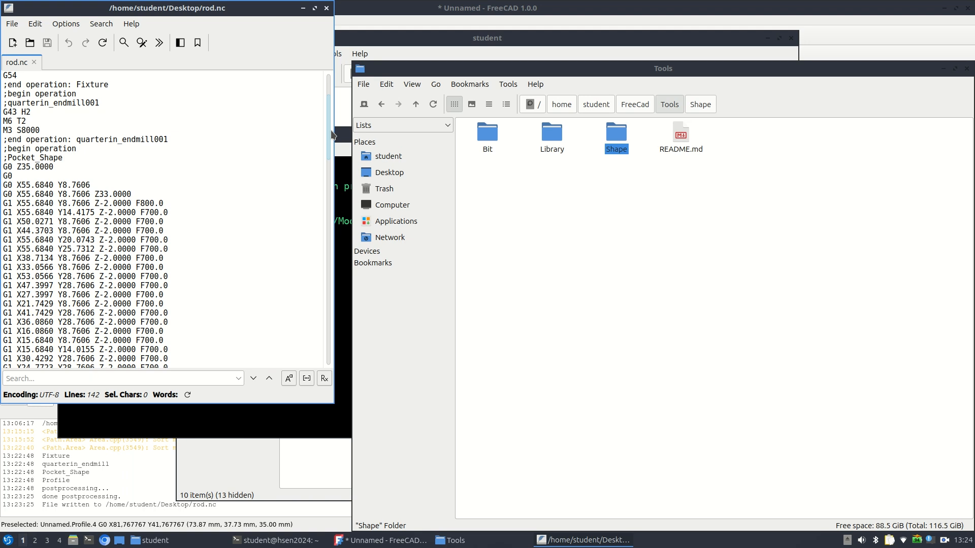
left_click(327, 9)
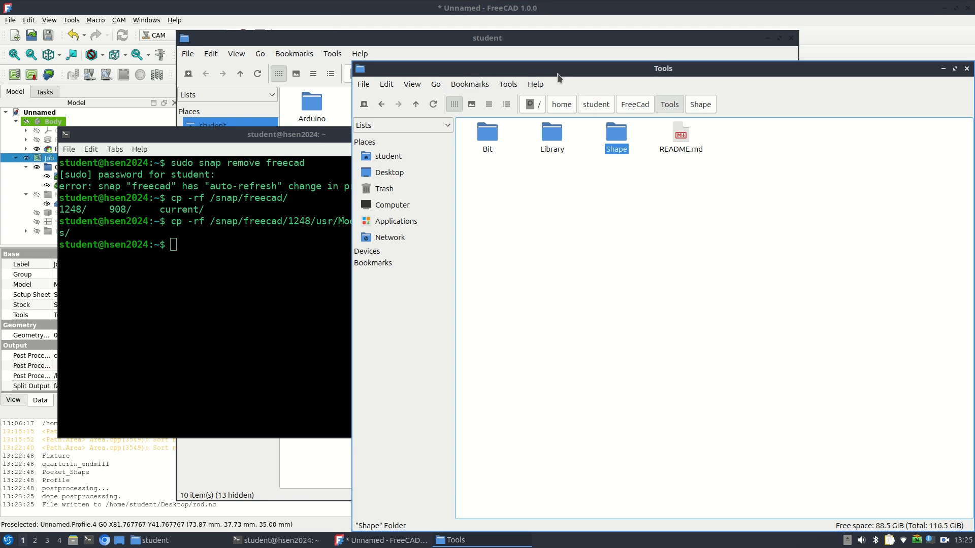
left_click_drag(732, 70, 692, 59)
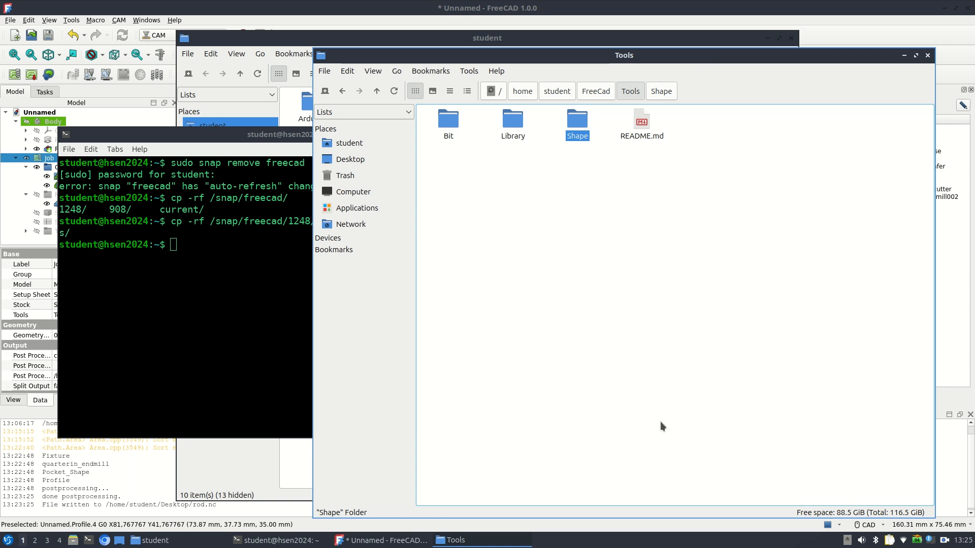
right_click(943, 542)
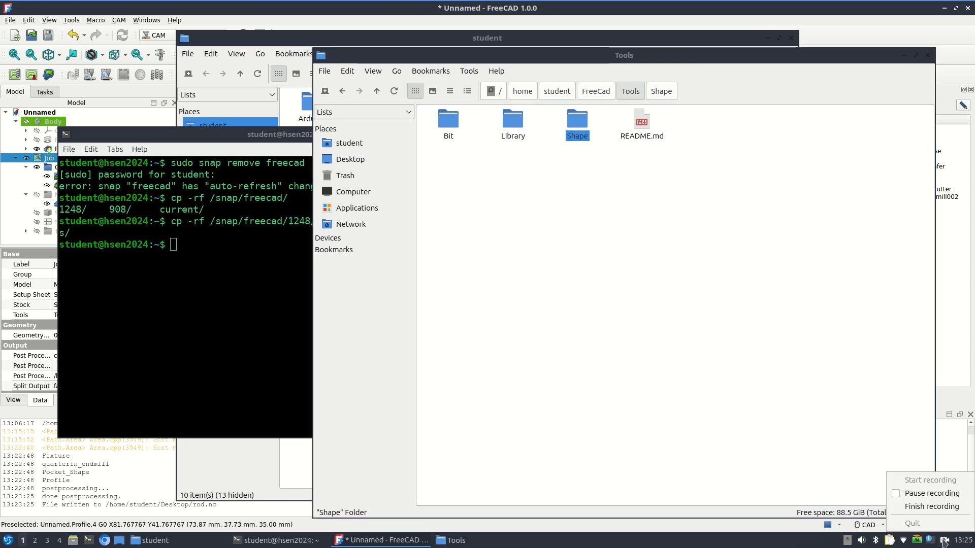